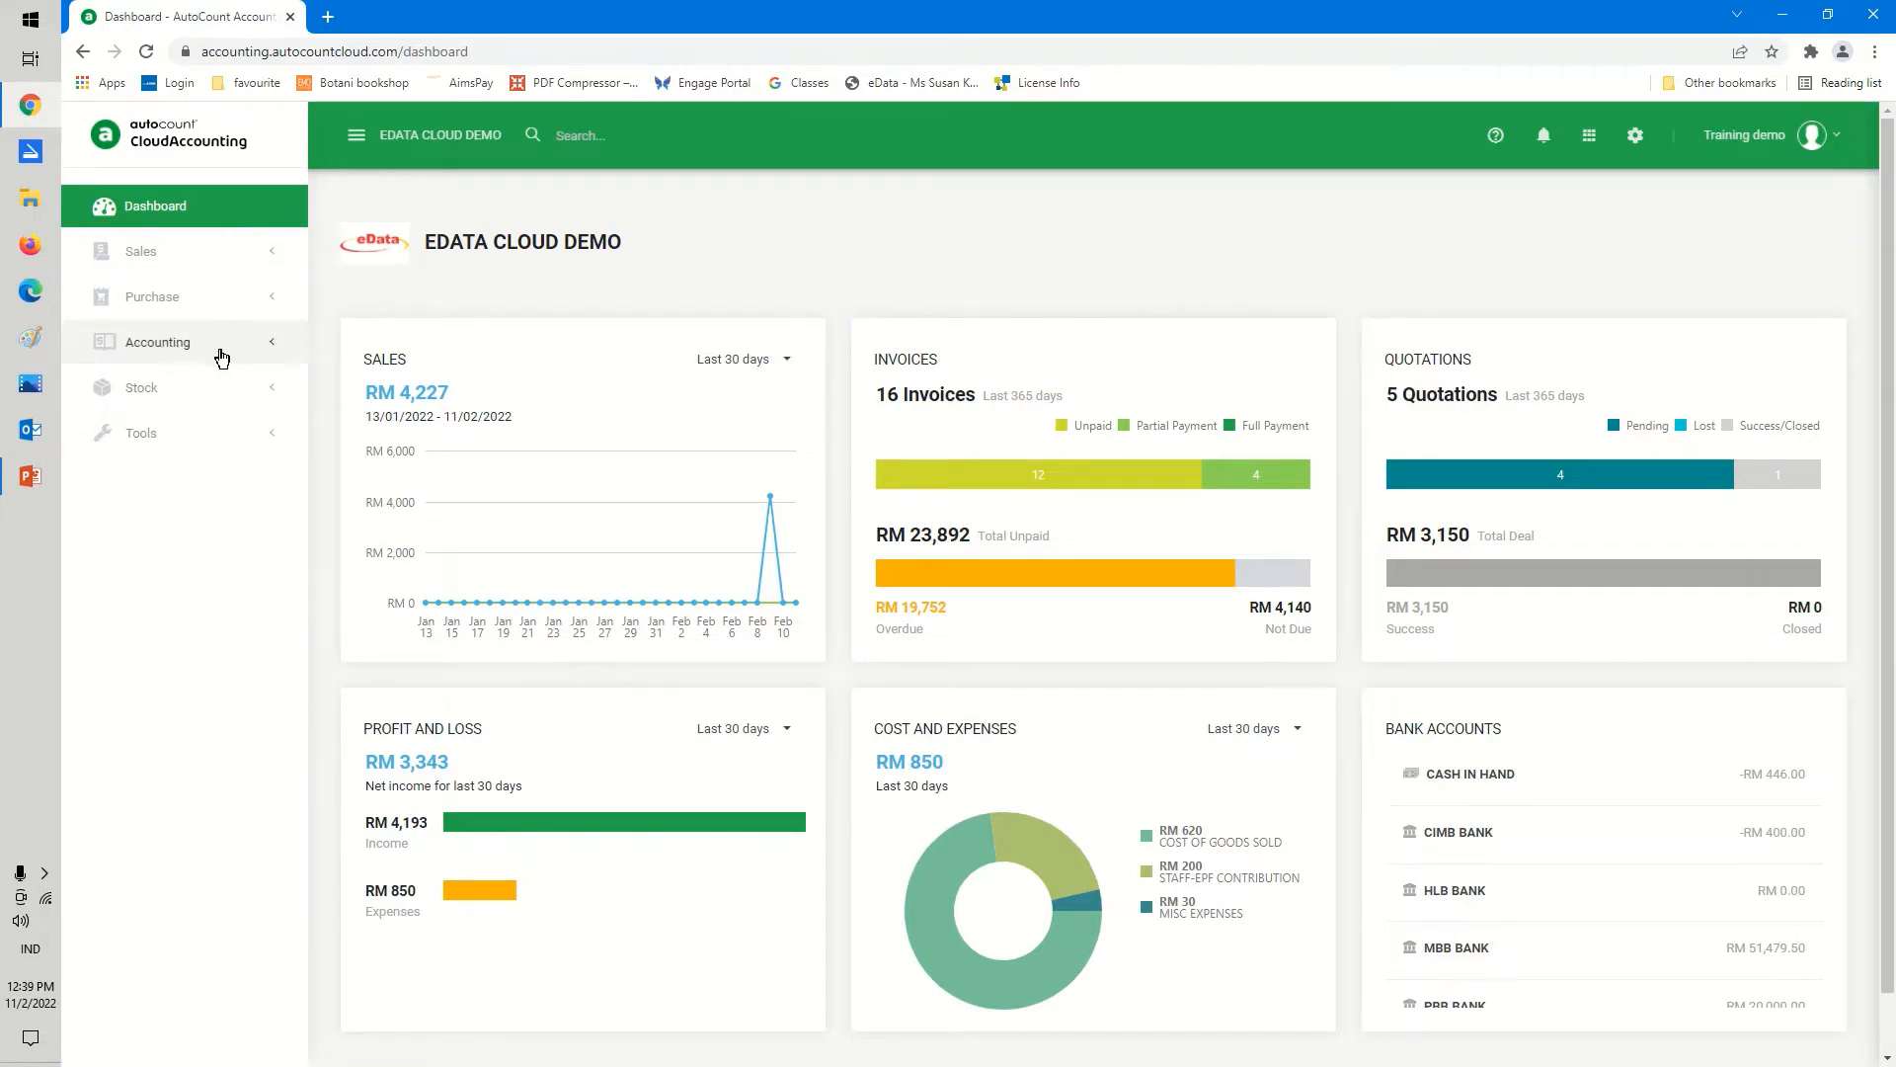
Open the accounting Cash Book Entry page and start a new payment voucher
click(216, 348)
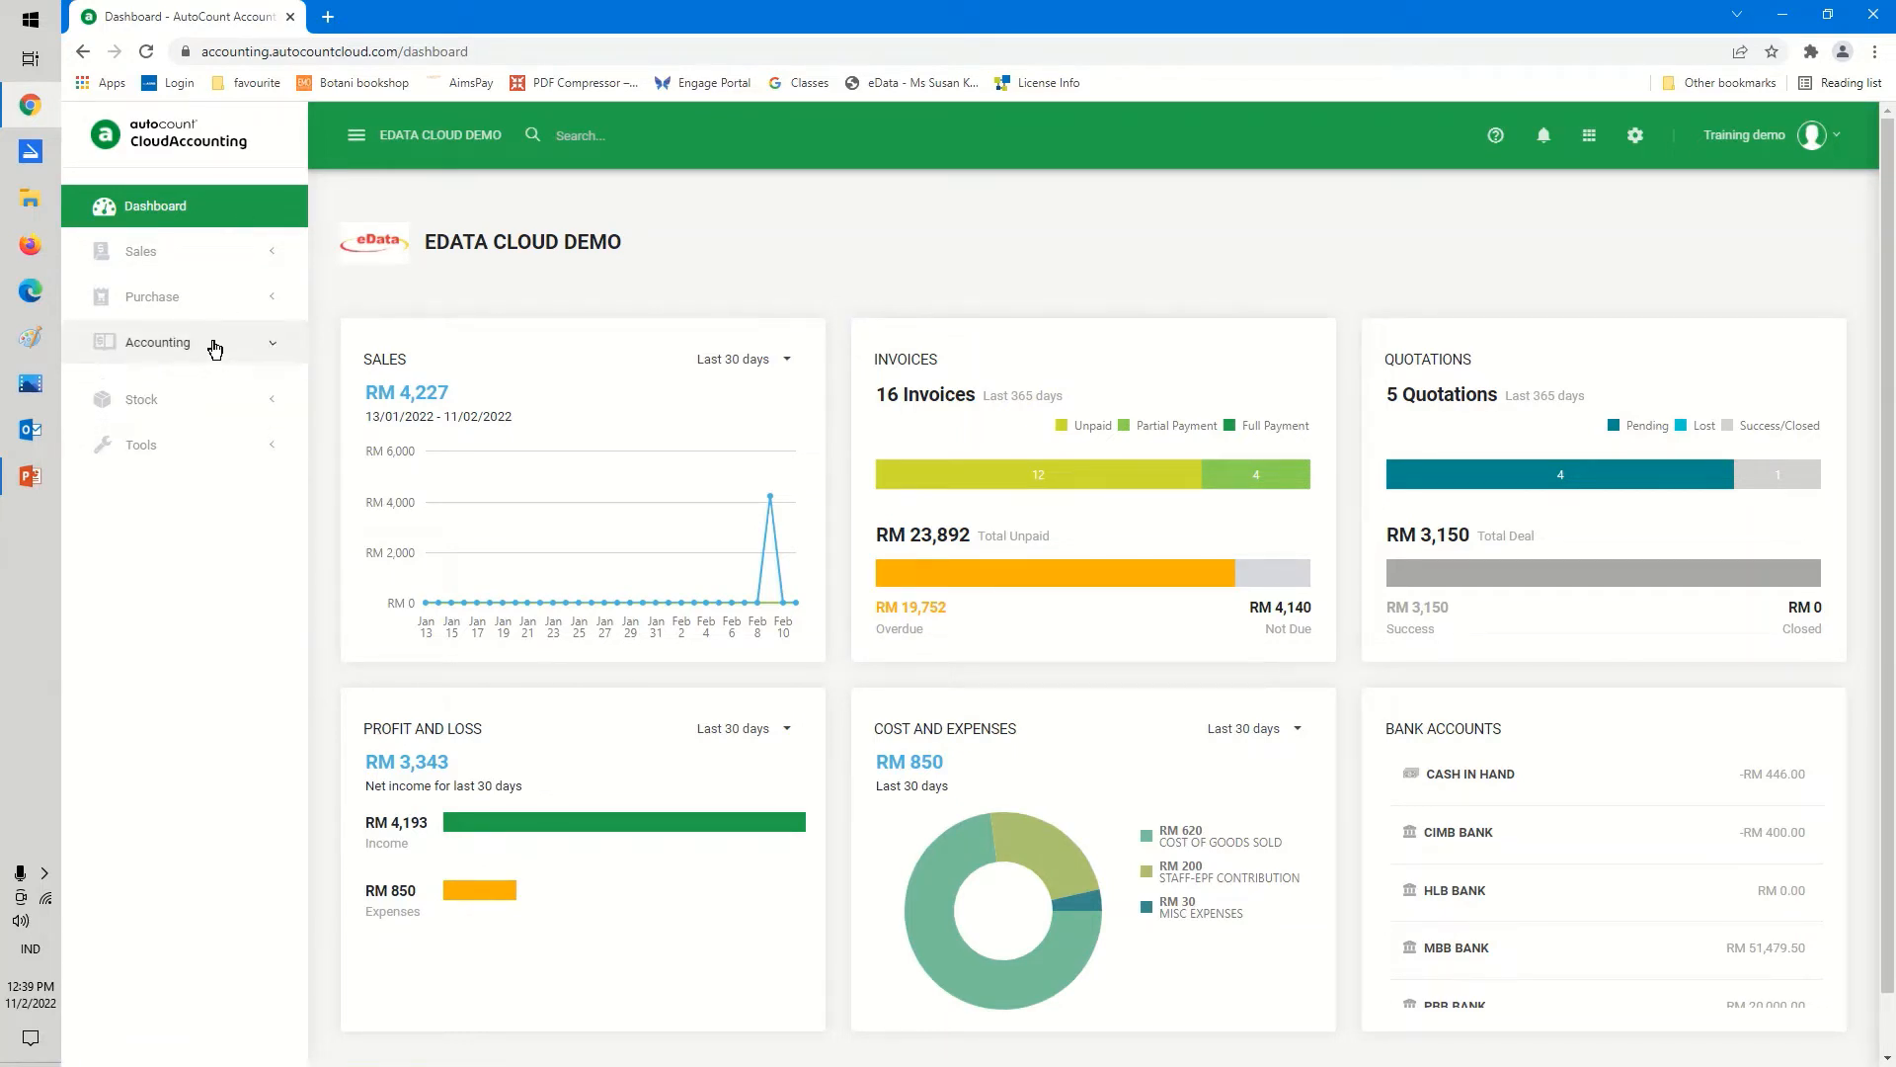
click(210, 394)
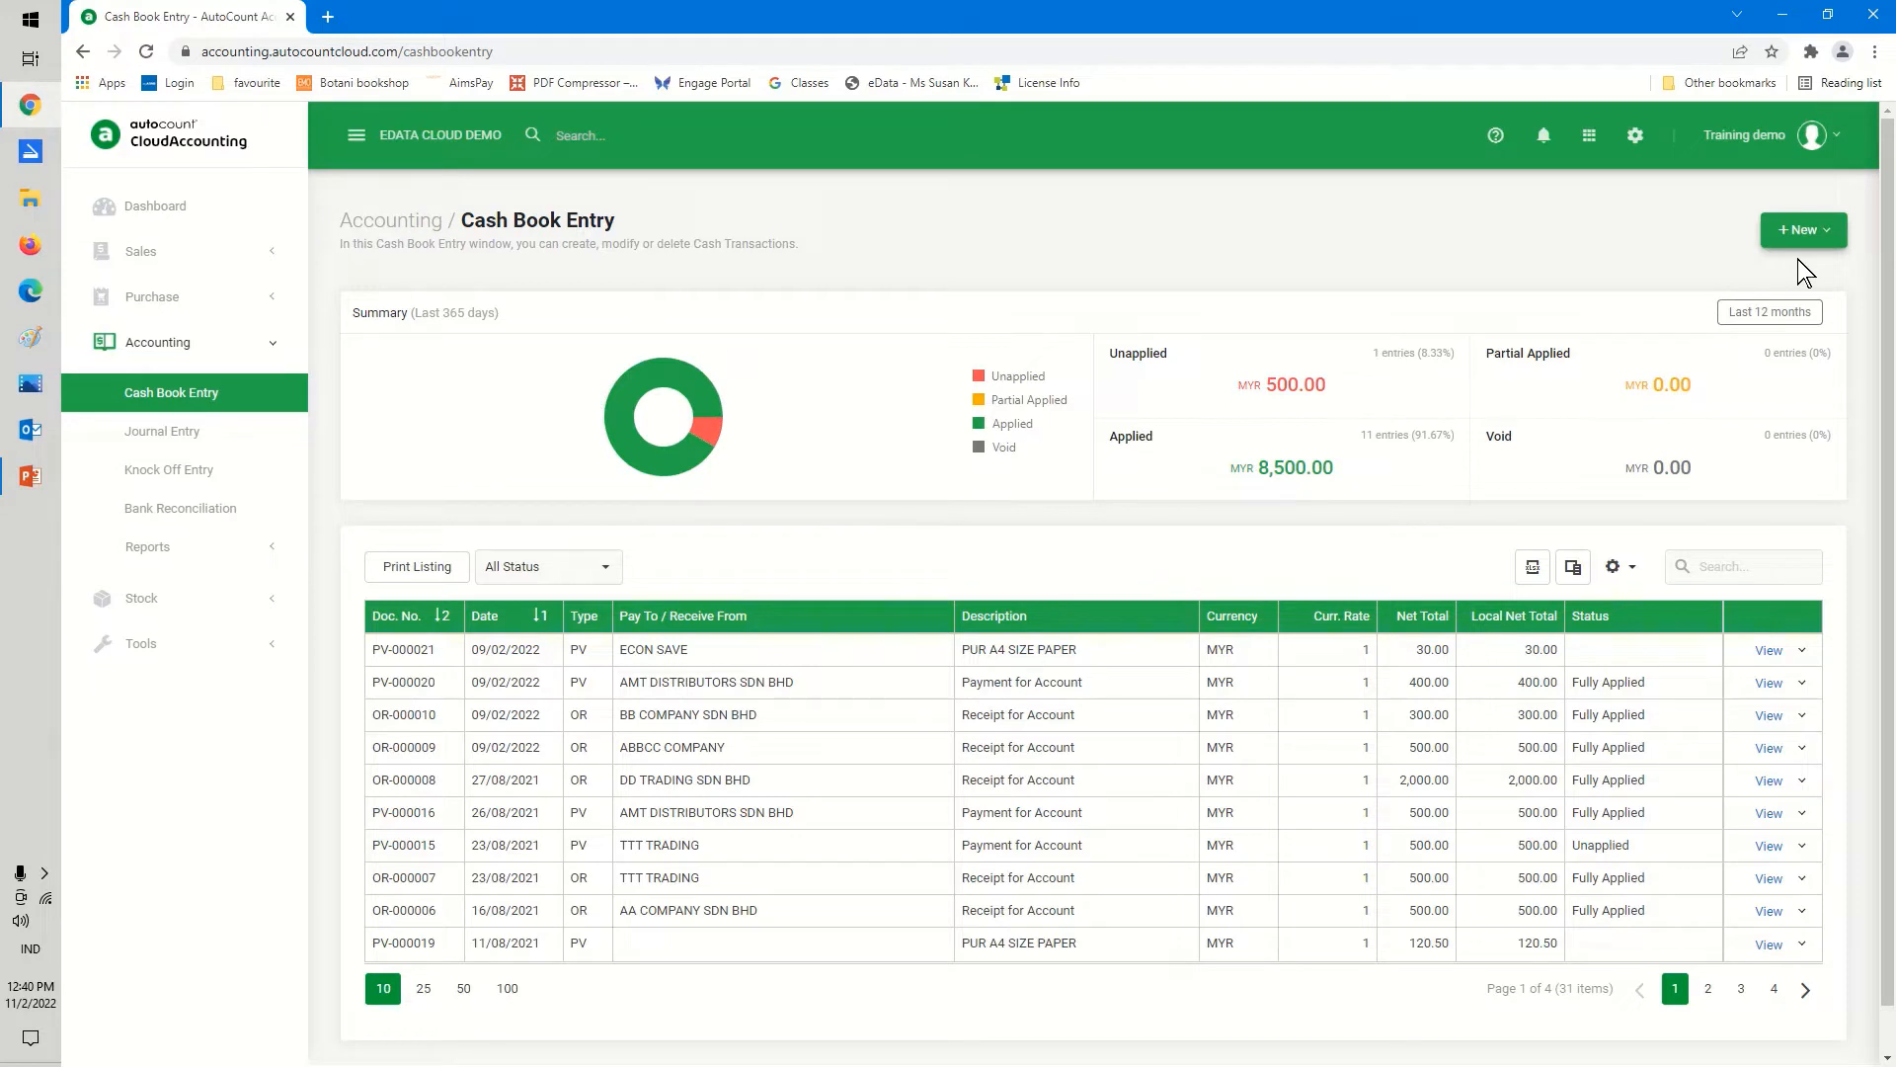
click(1829, 234)
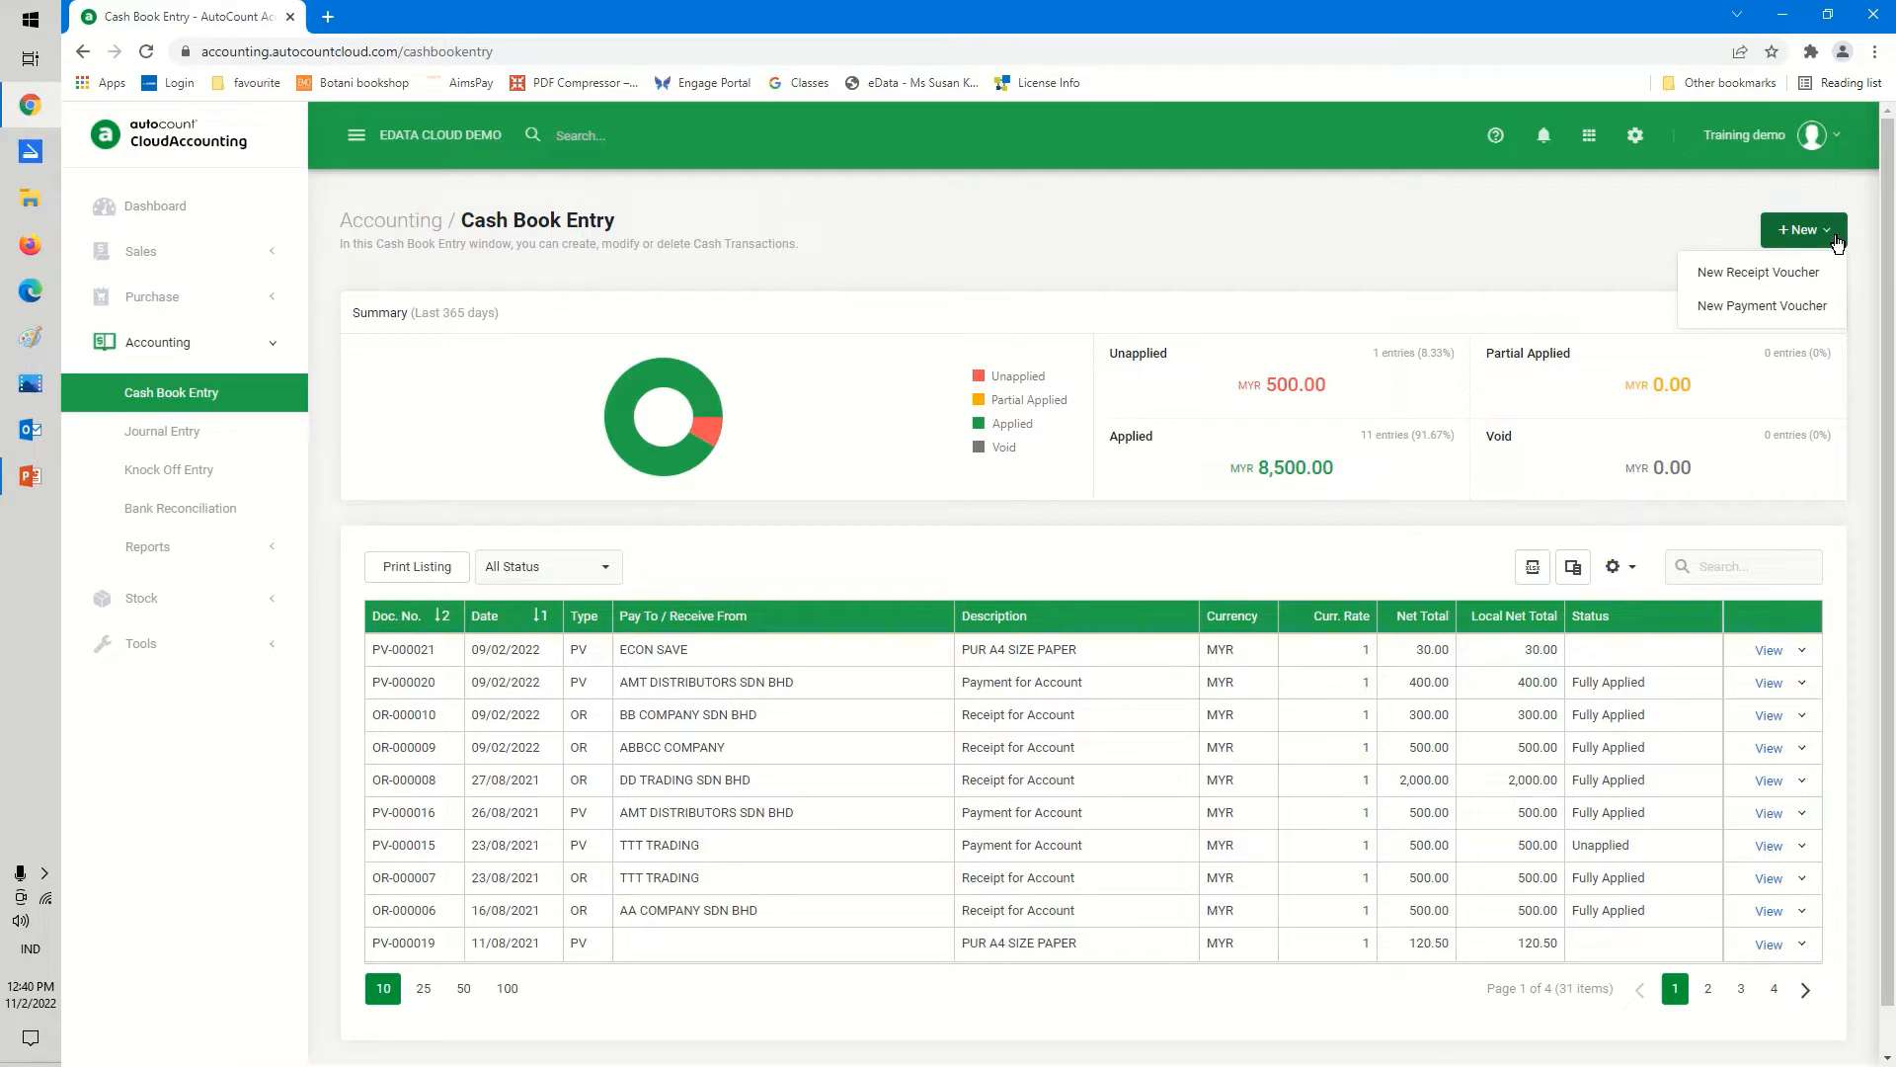
click(1760, 305)
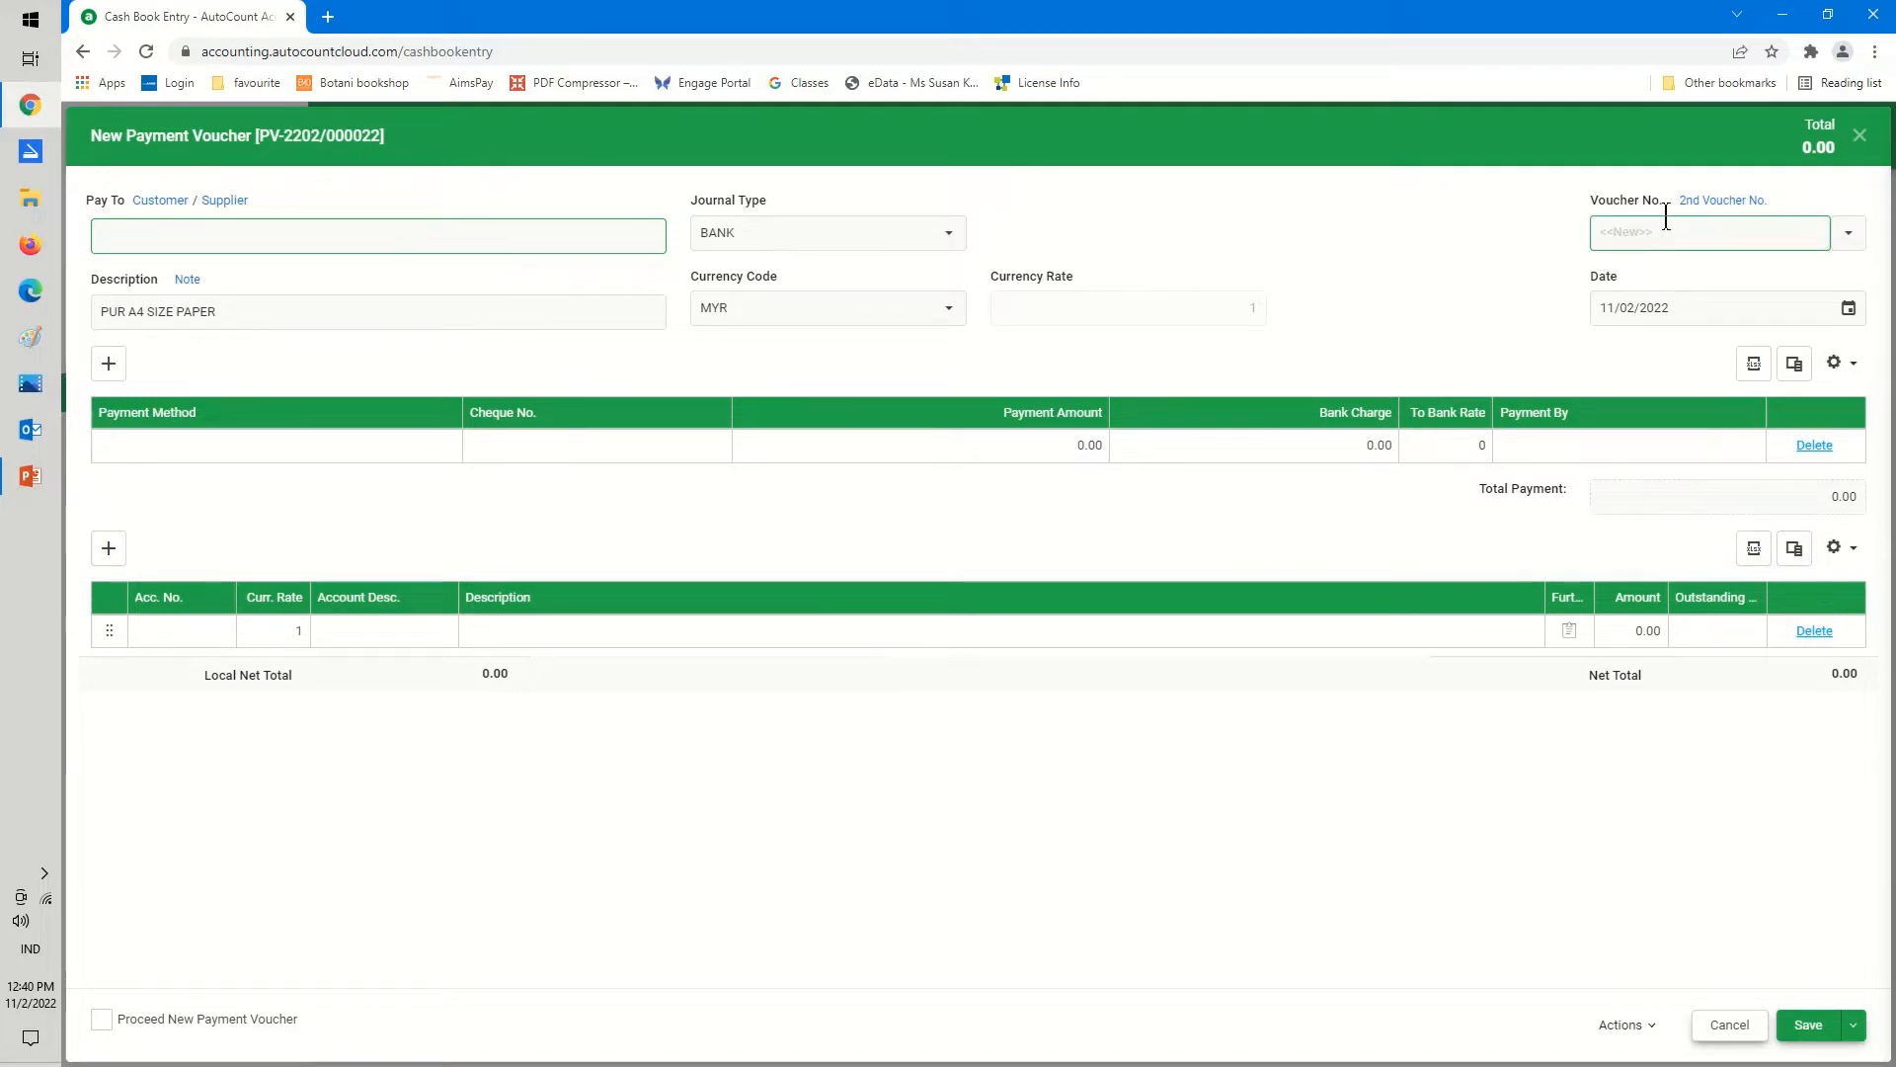
Examine the numbering formats available for the payment voucher number, including PV Default
click(1849, 237)
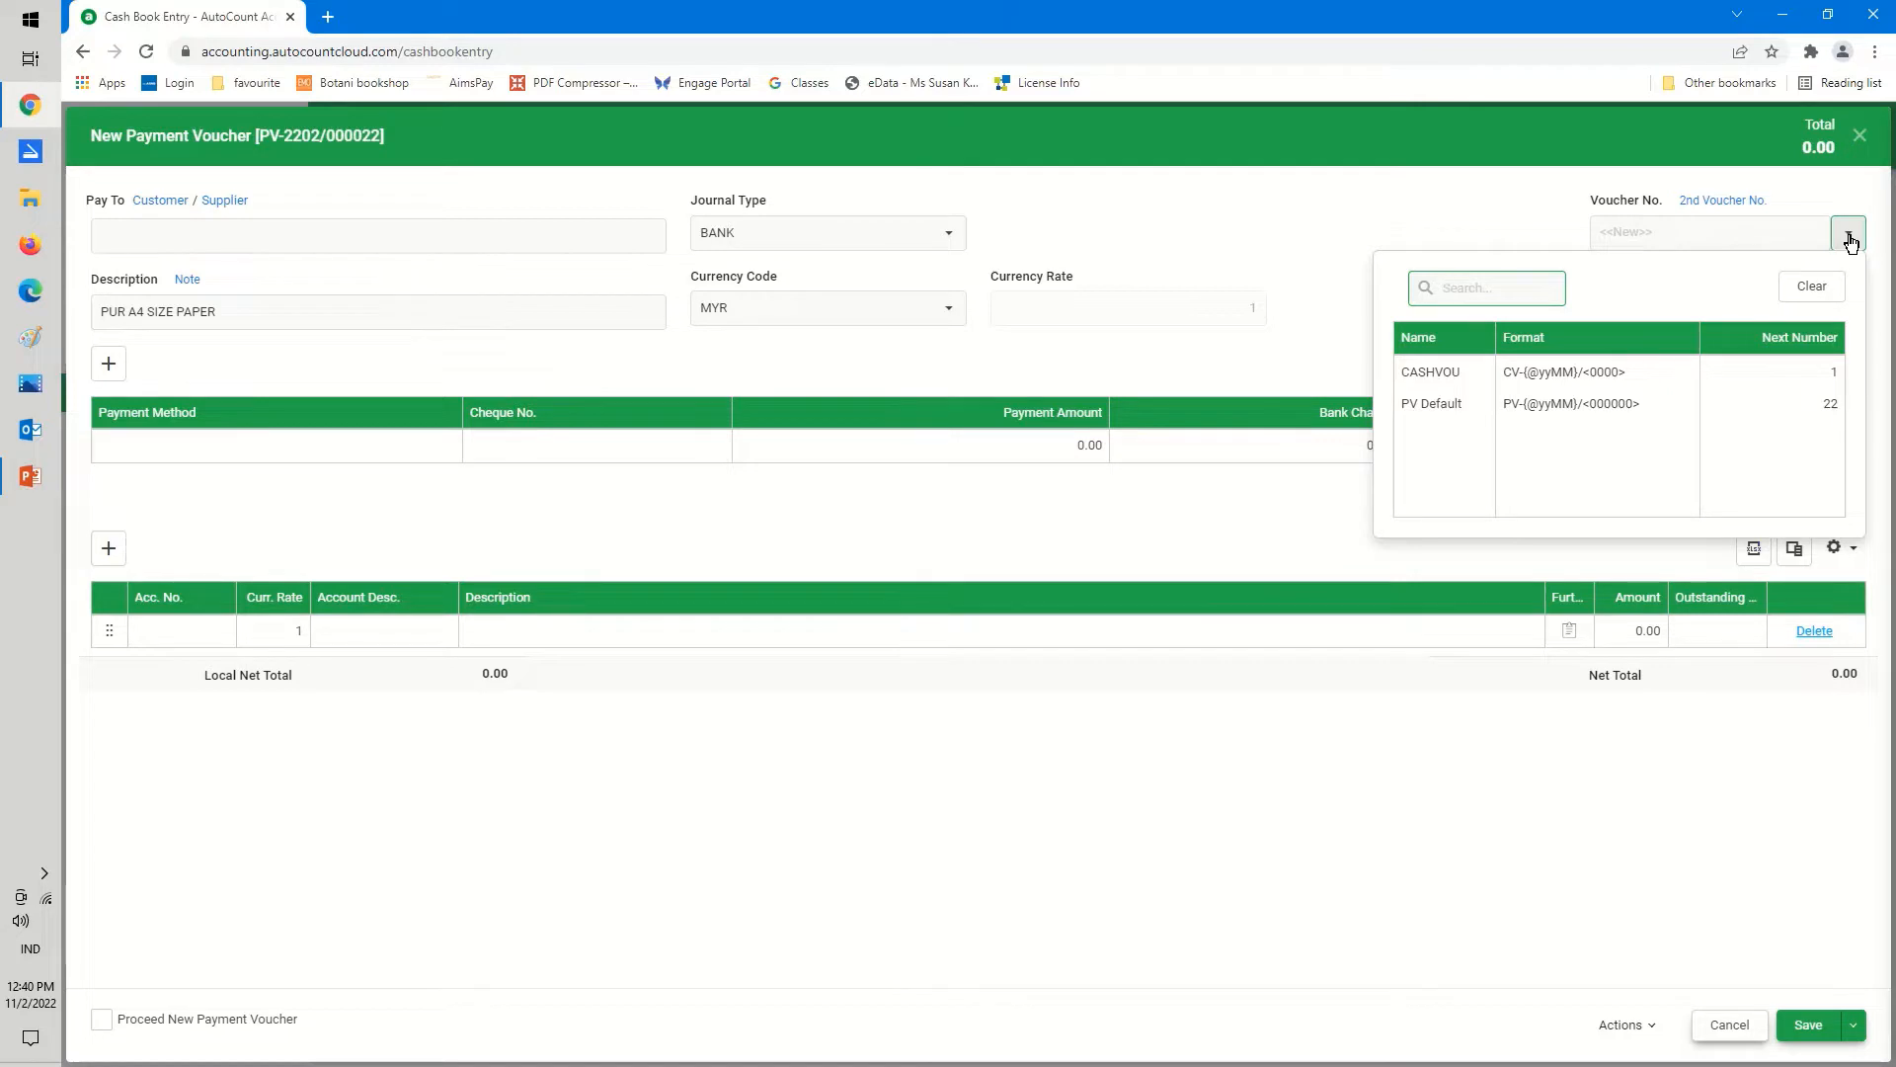
click(1534, 413)
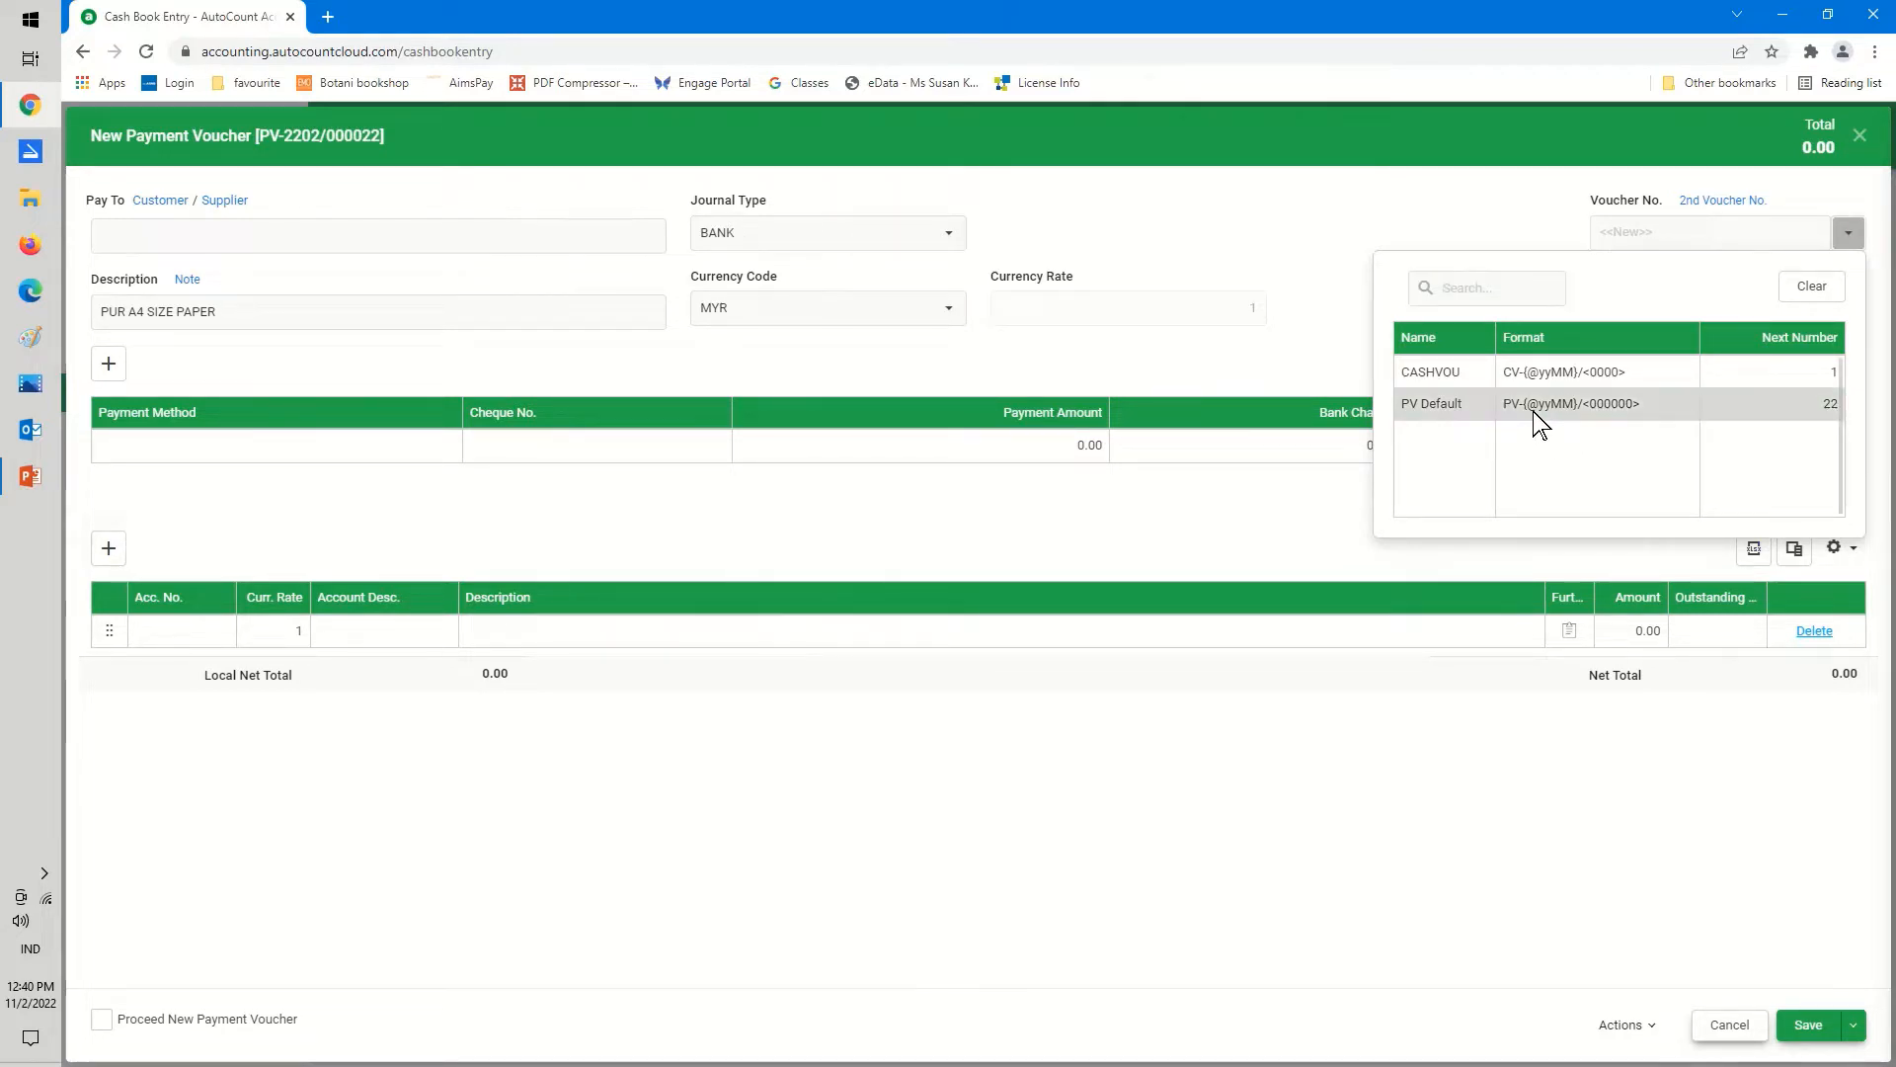
click(1738, 236)
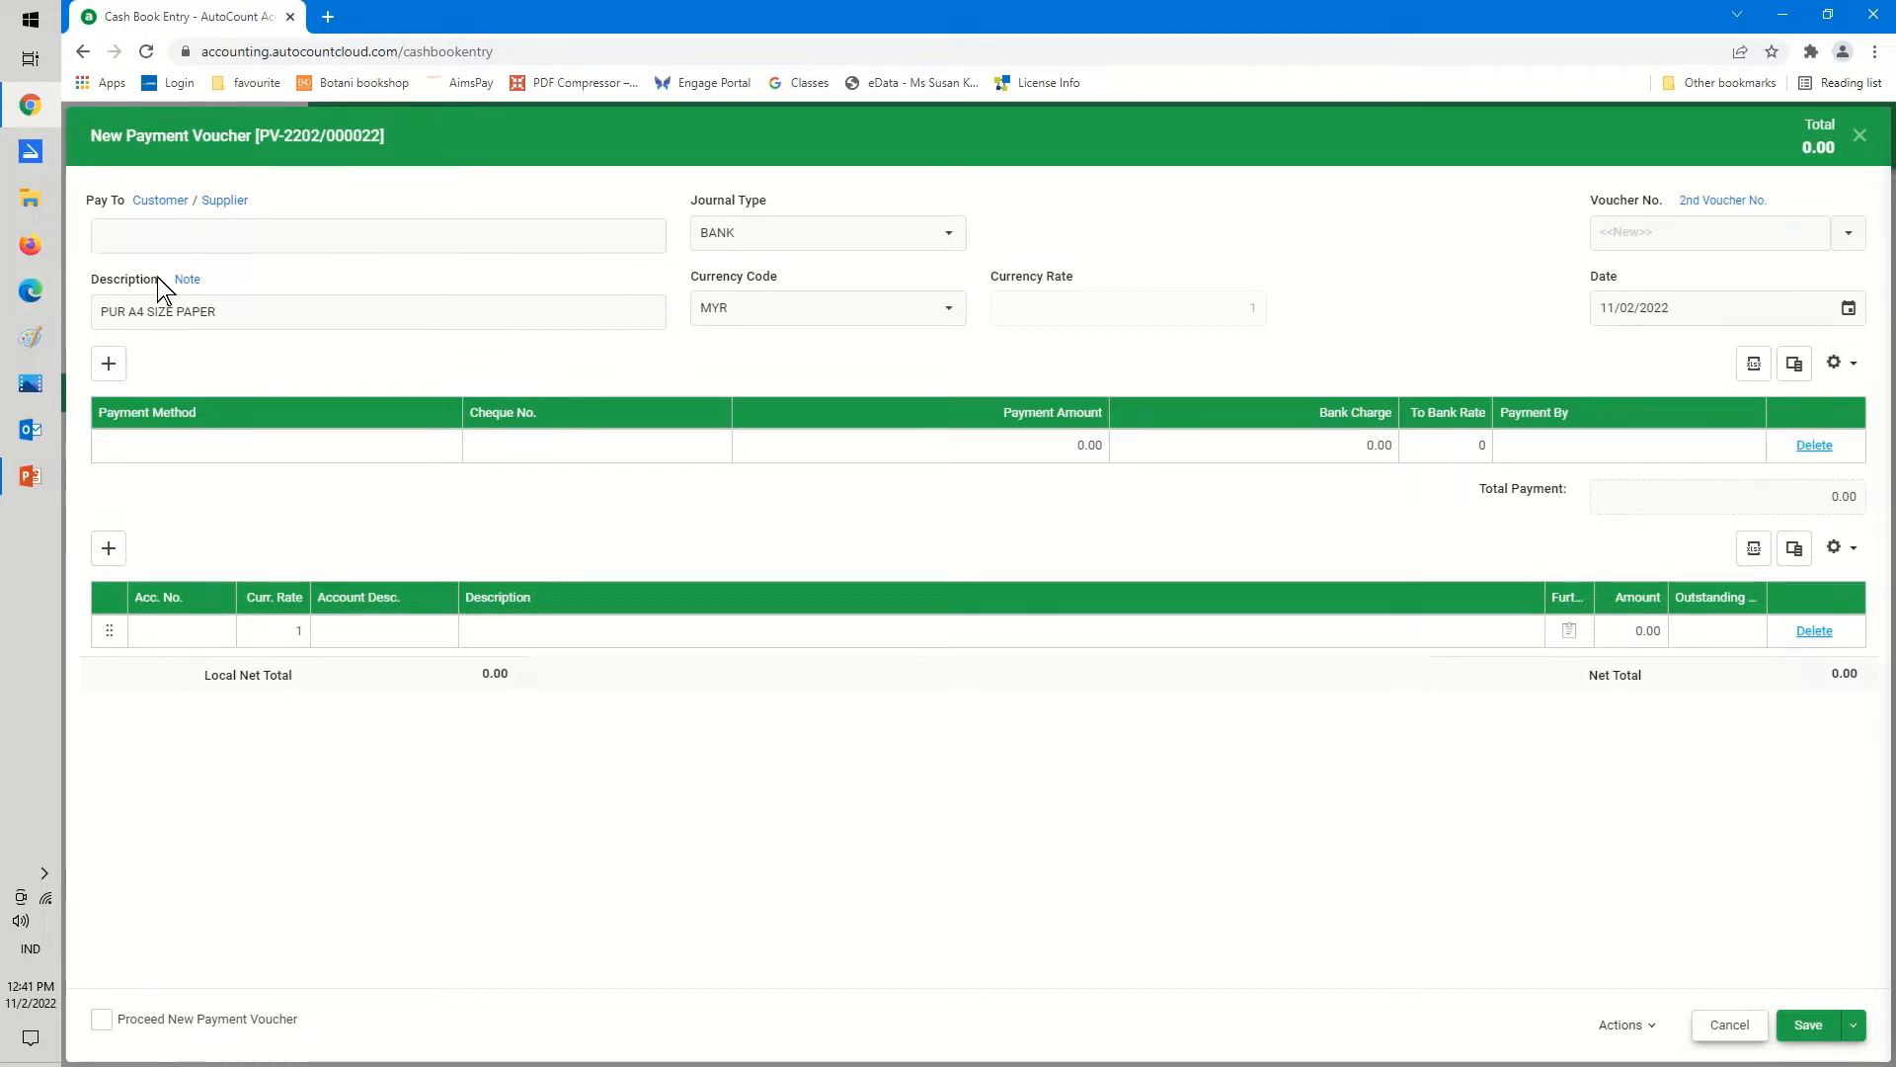
click(132, 234)
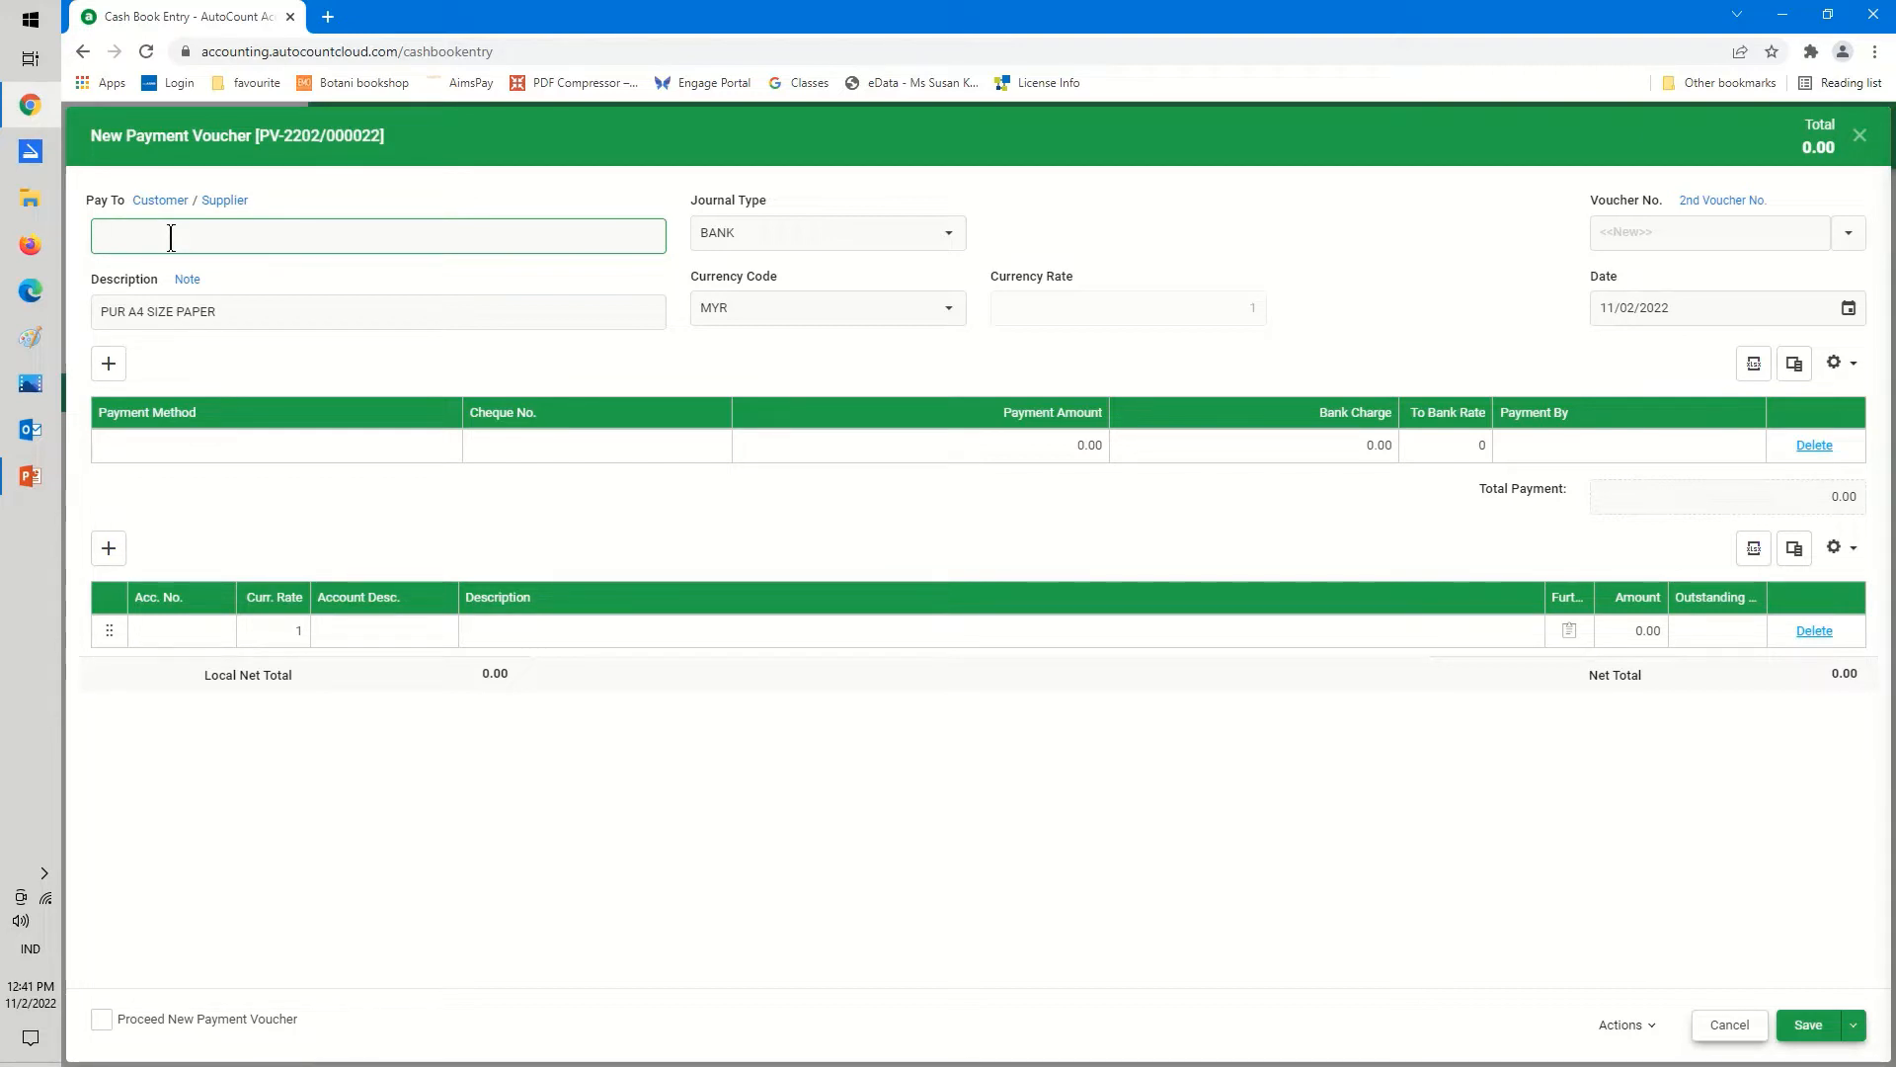
text(ABC COM)
text(P)
key(BackSpace)
key(BackSpace)
key(BackSpace)
key(BackSpace)
key(BackSpace)
key(BackSpace)
key(BackSpace)
key(BackSpace)
Enter HC WONG & CHEW CO. as the payee and ACCOUNTING SERVICES, HC WONG as the payment voucher's description
text(HC WONG & CHEW CO.)
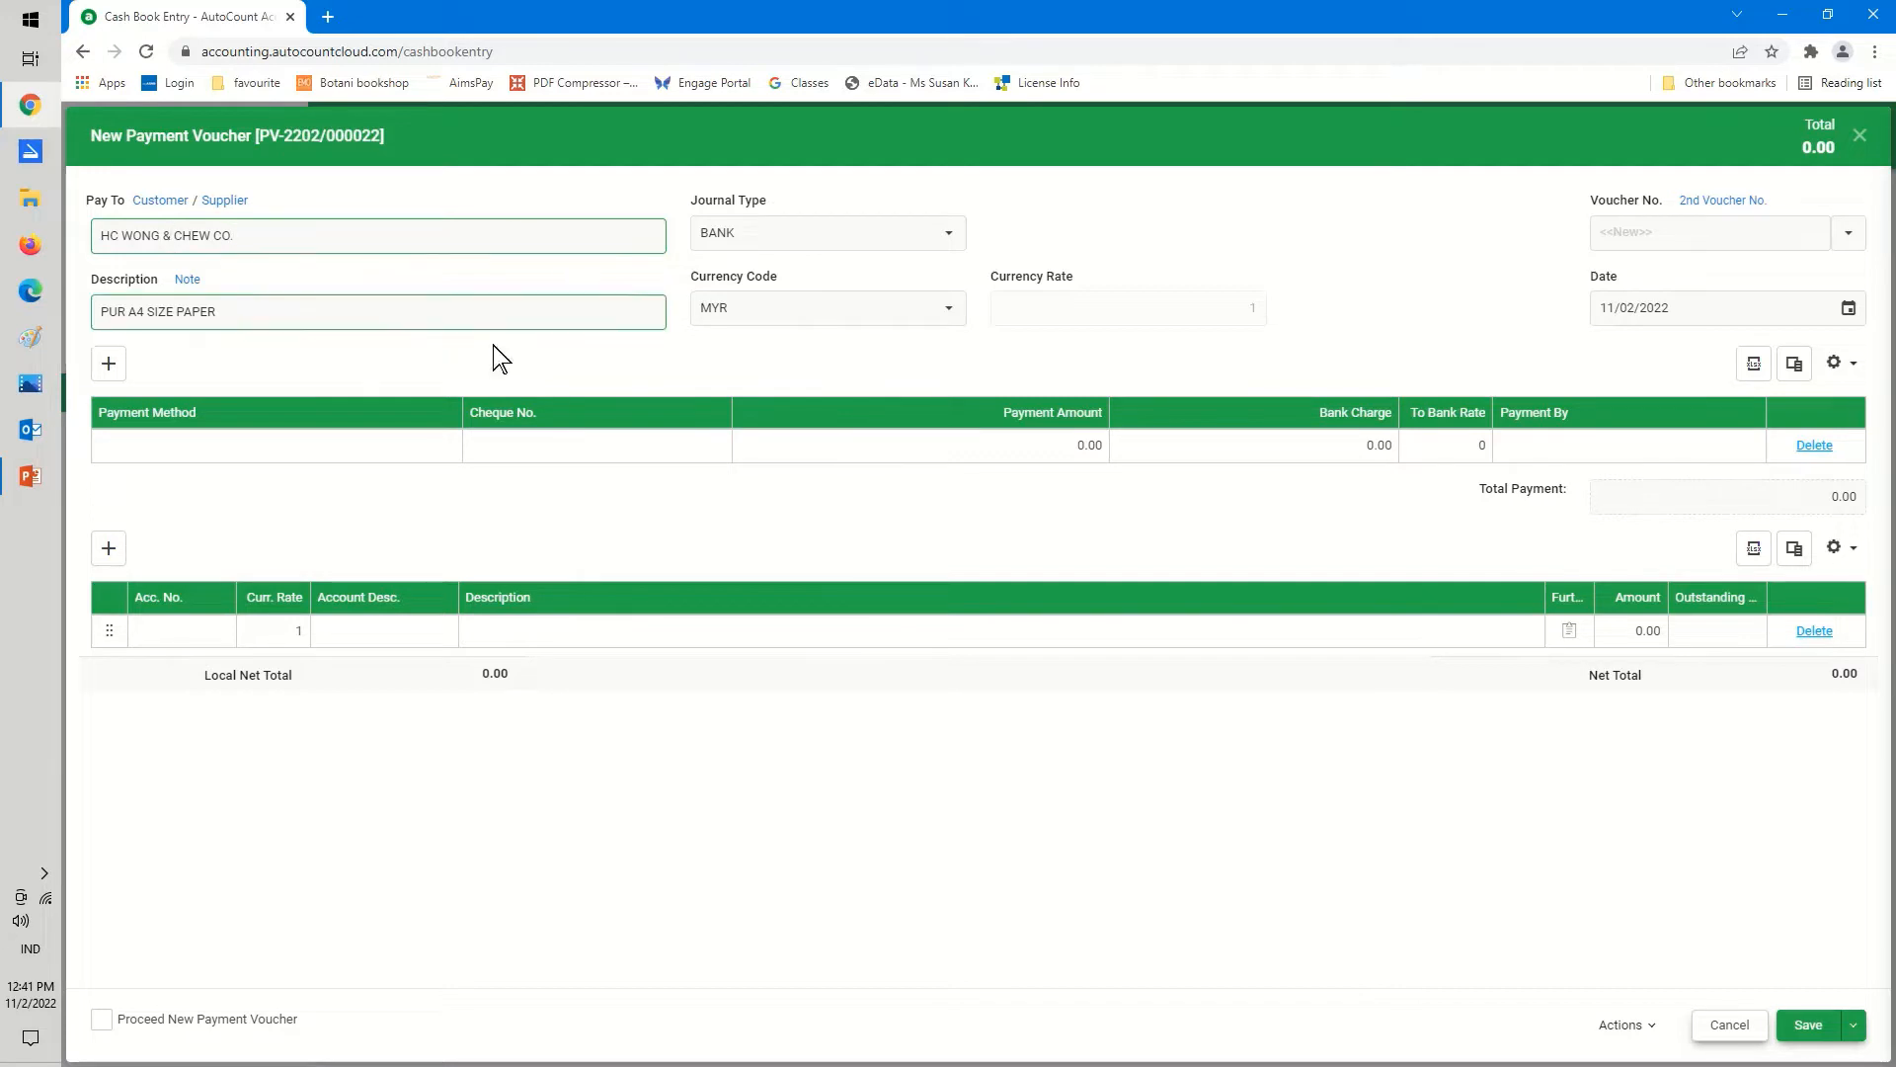
key(Tab)
text(AC)
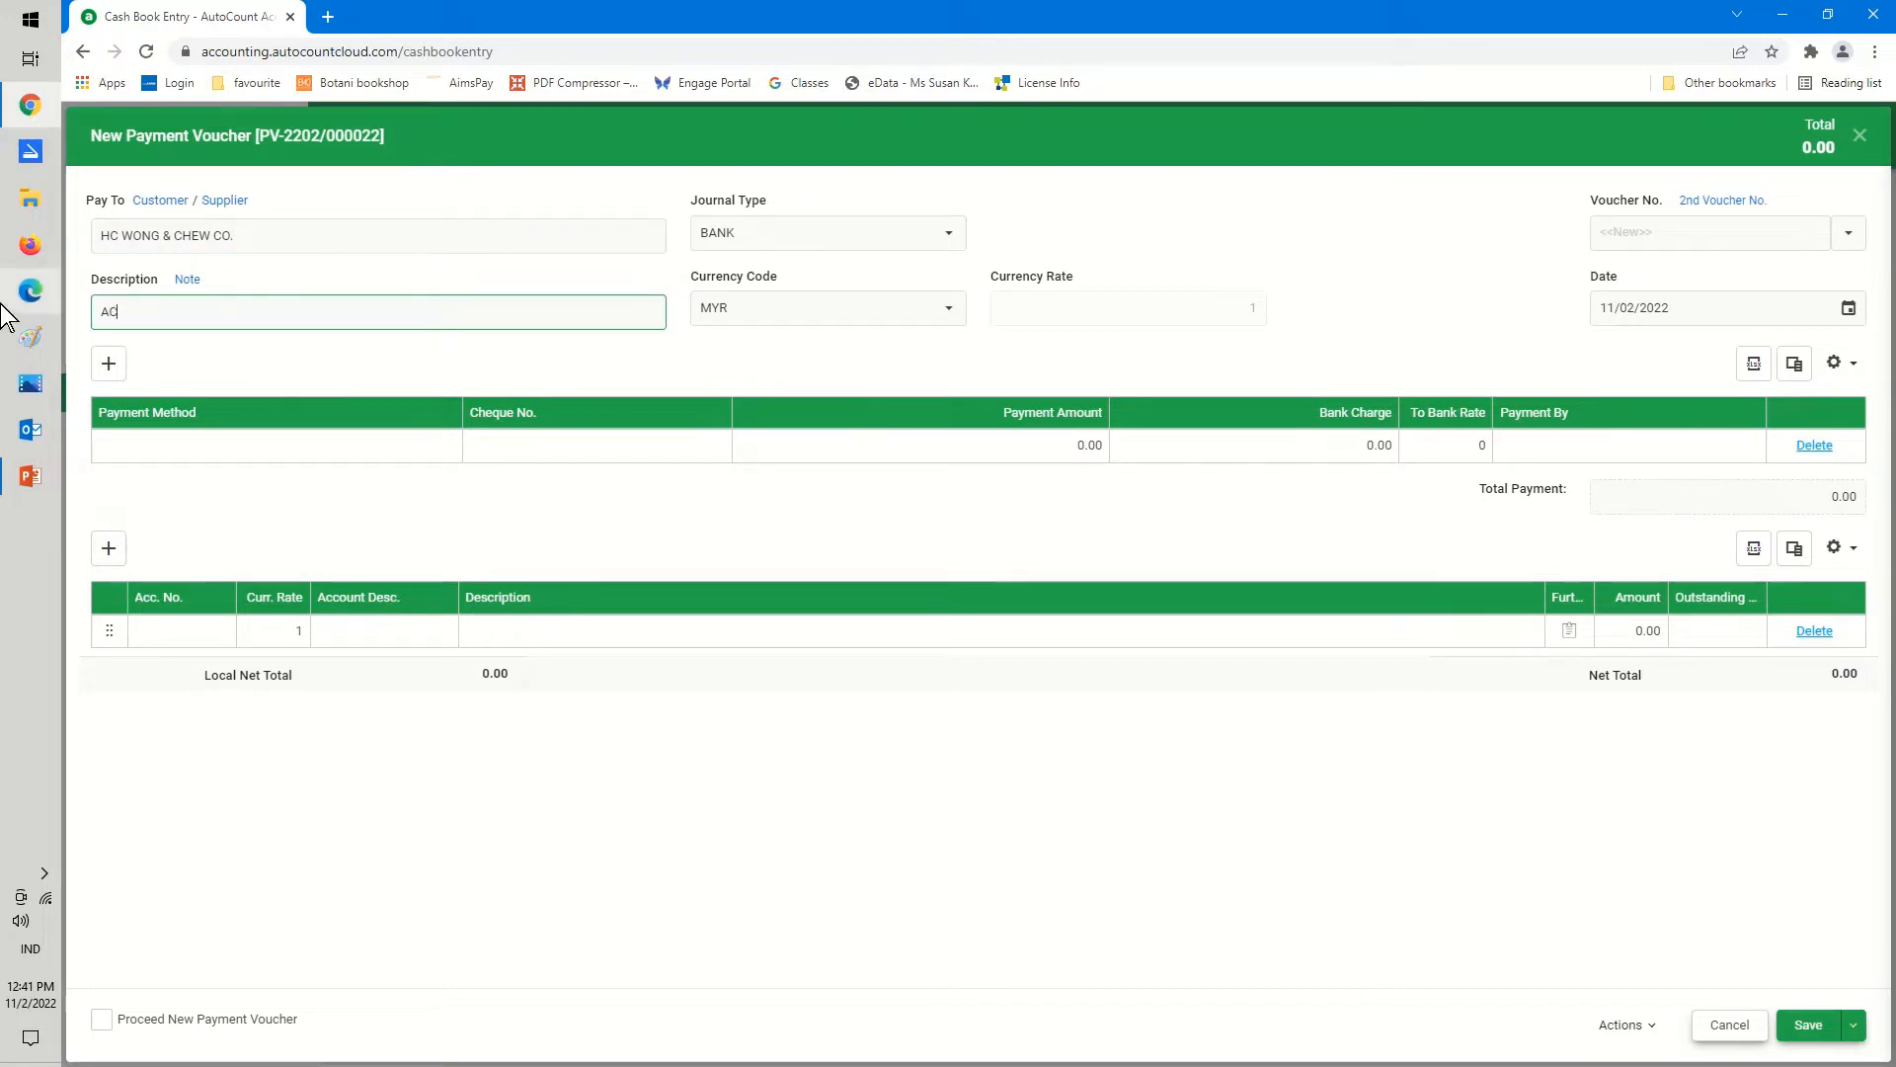
text(COUNTING SERVIC)
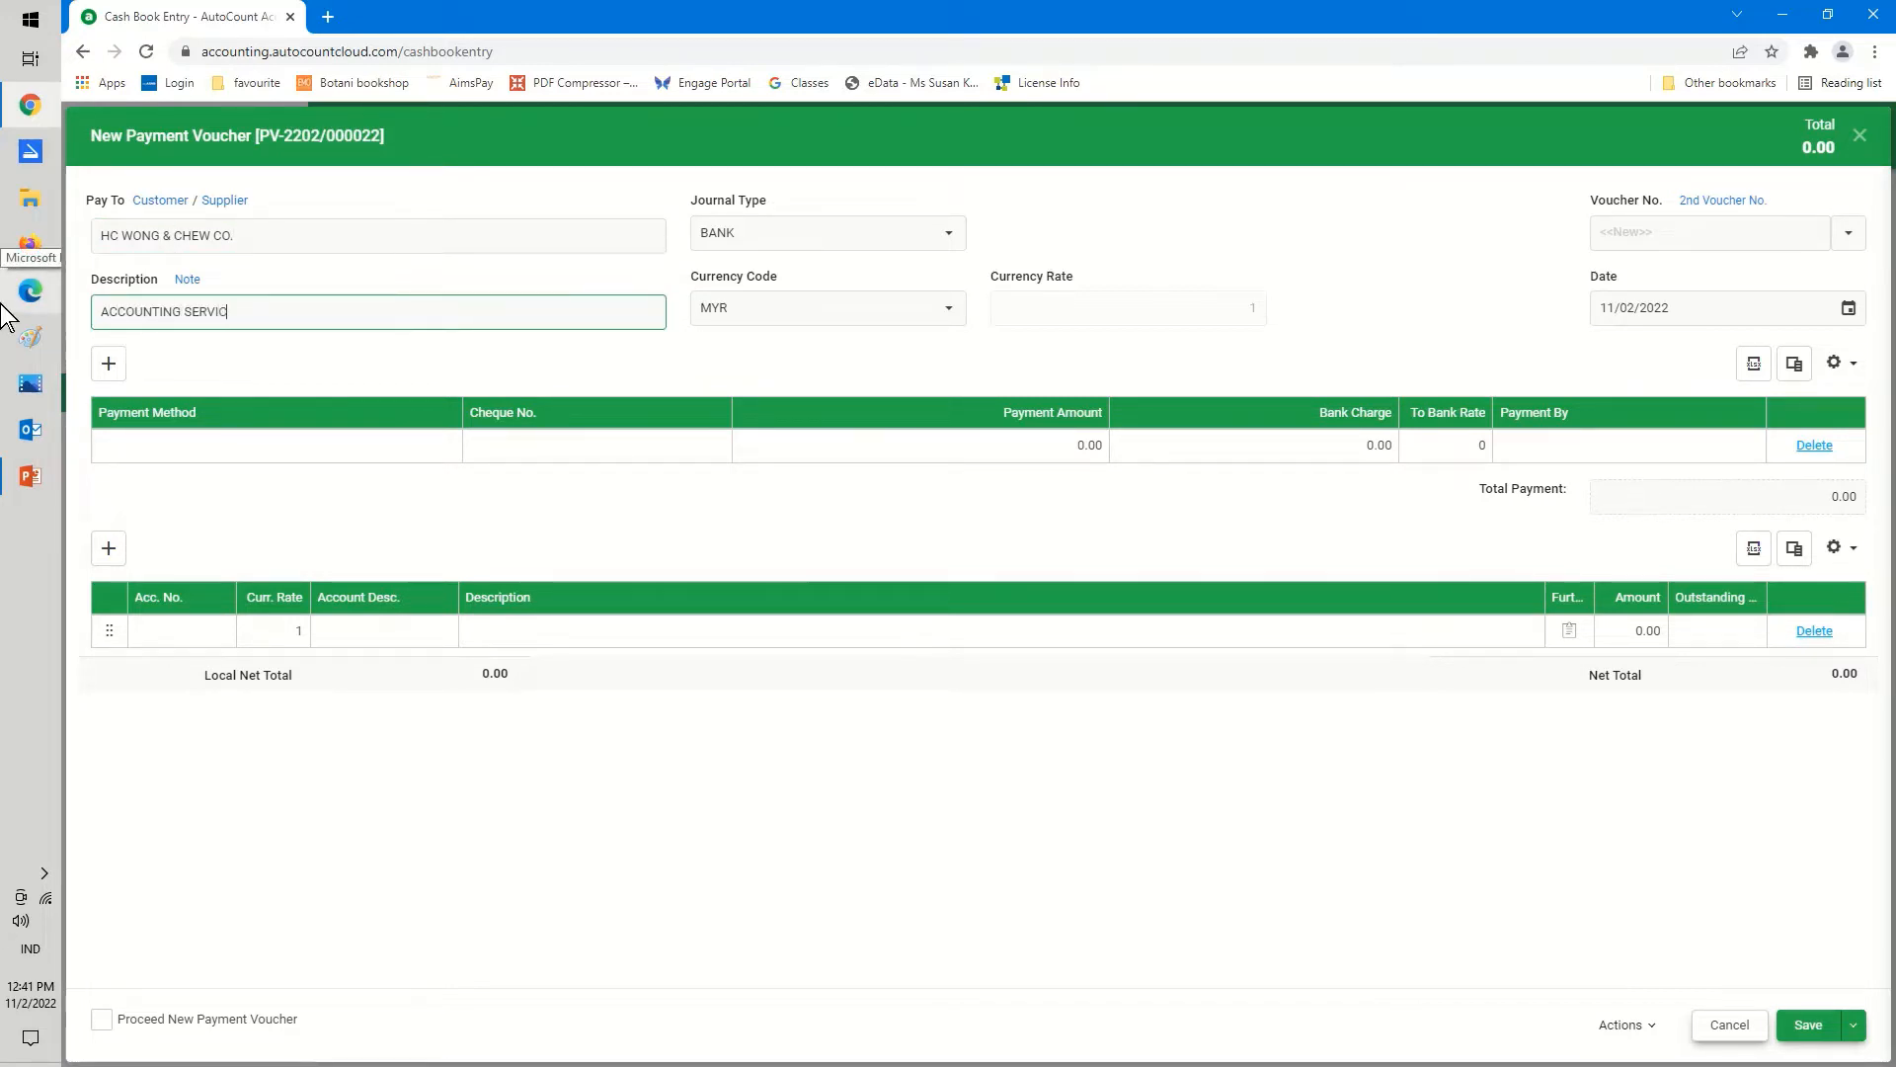
text(ES, HC WONG)
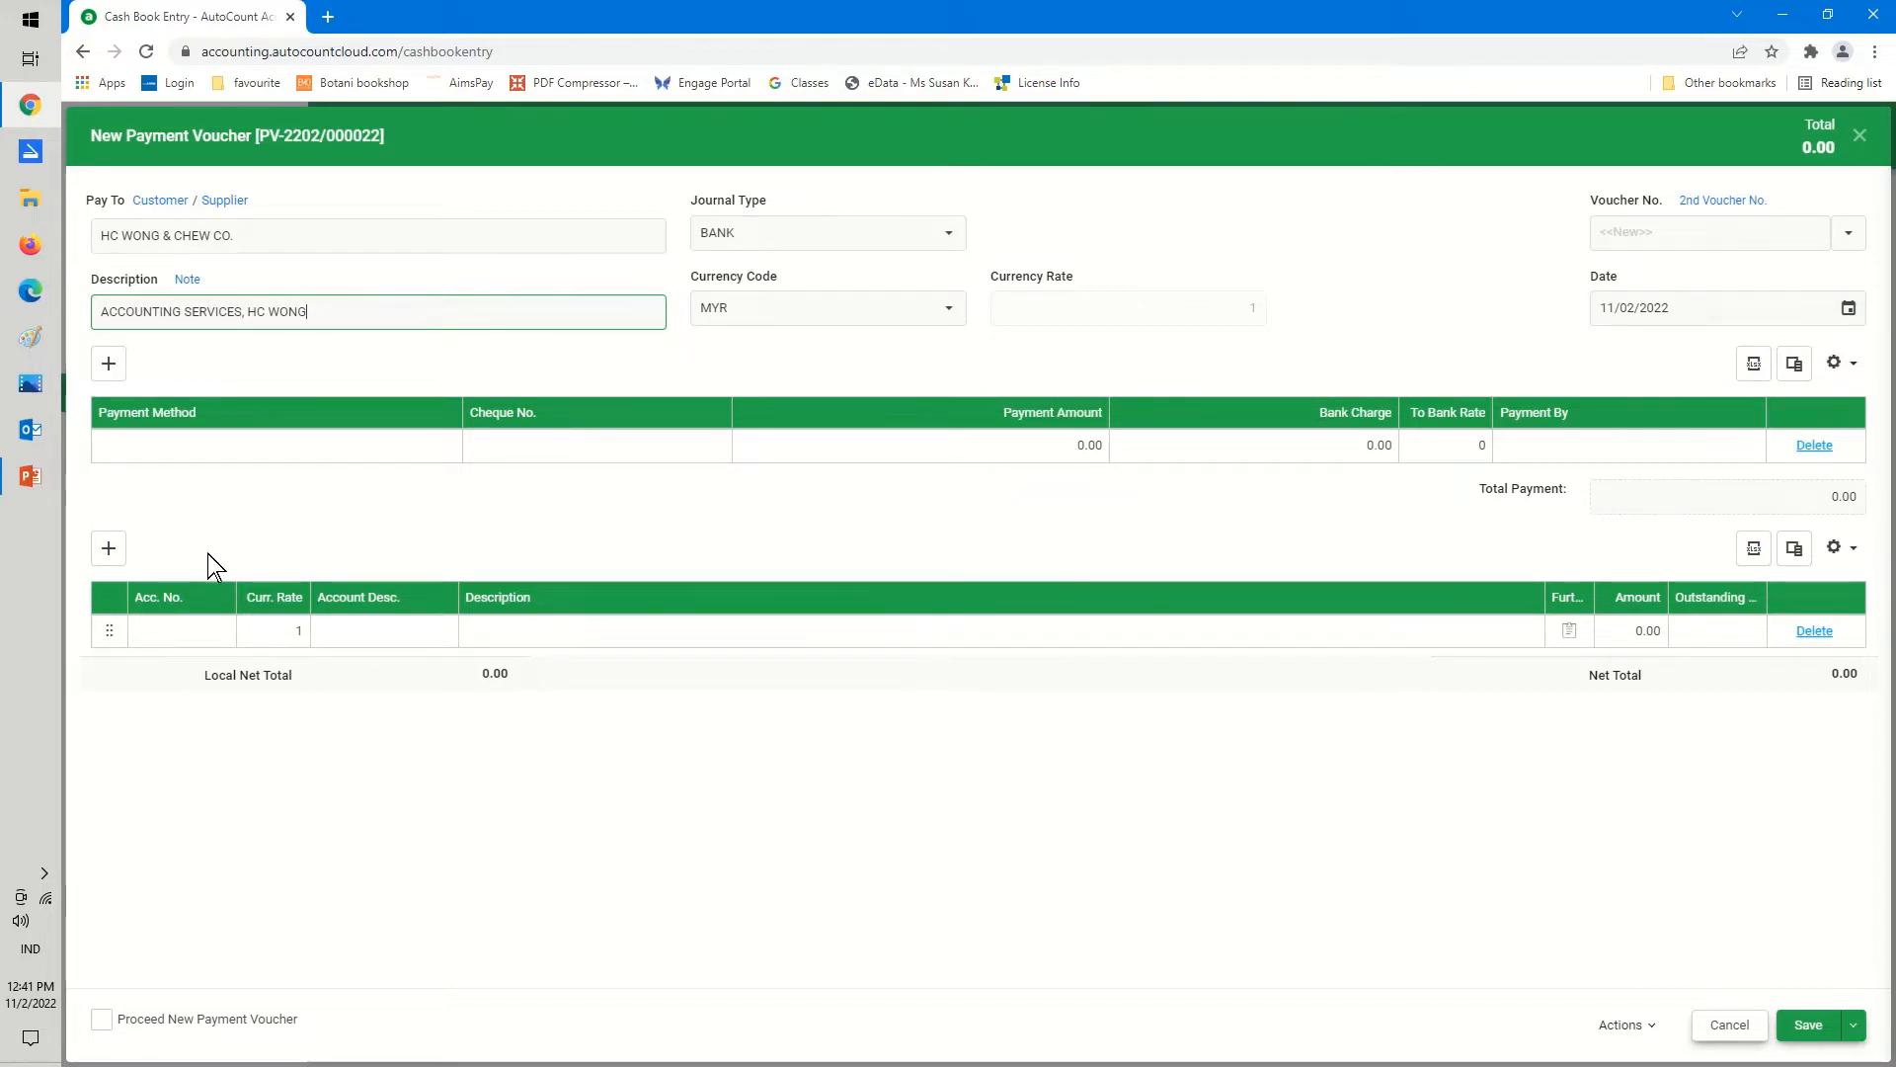
Add a payment row, then set the first row's payment method to MBB BANK and its payment amount to 1,200.00
click(144, 455)
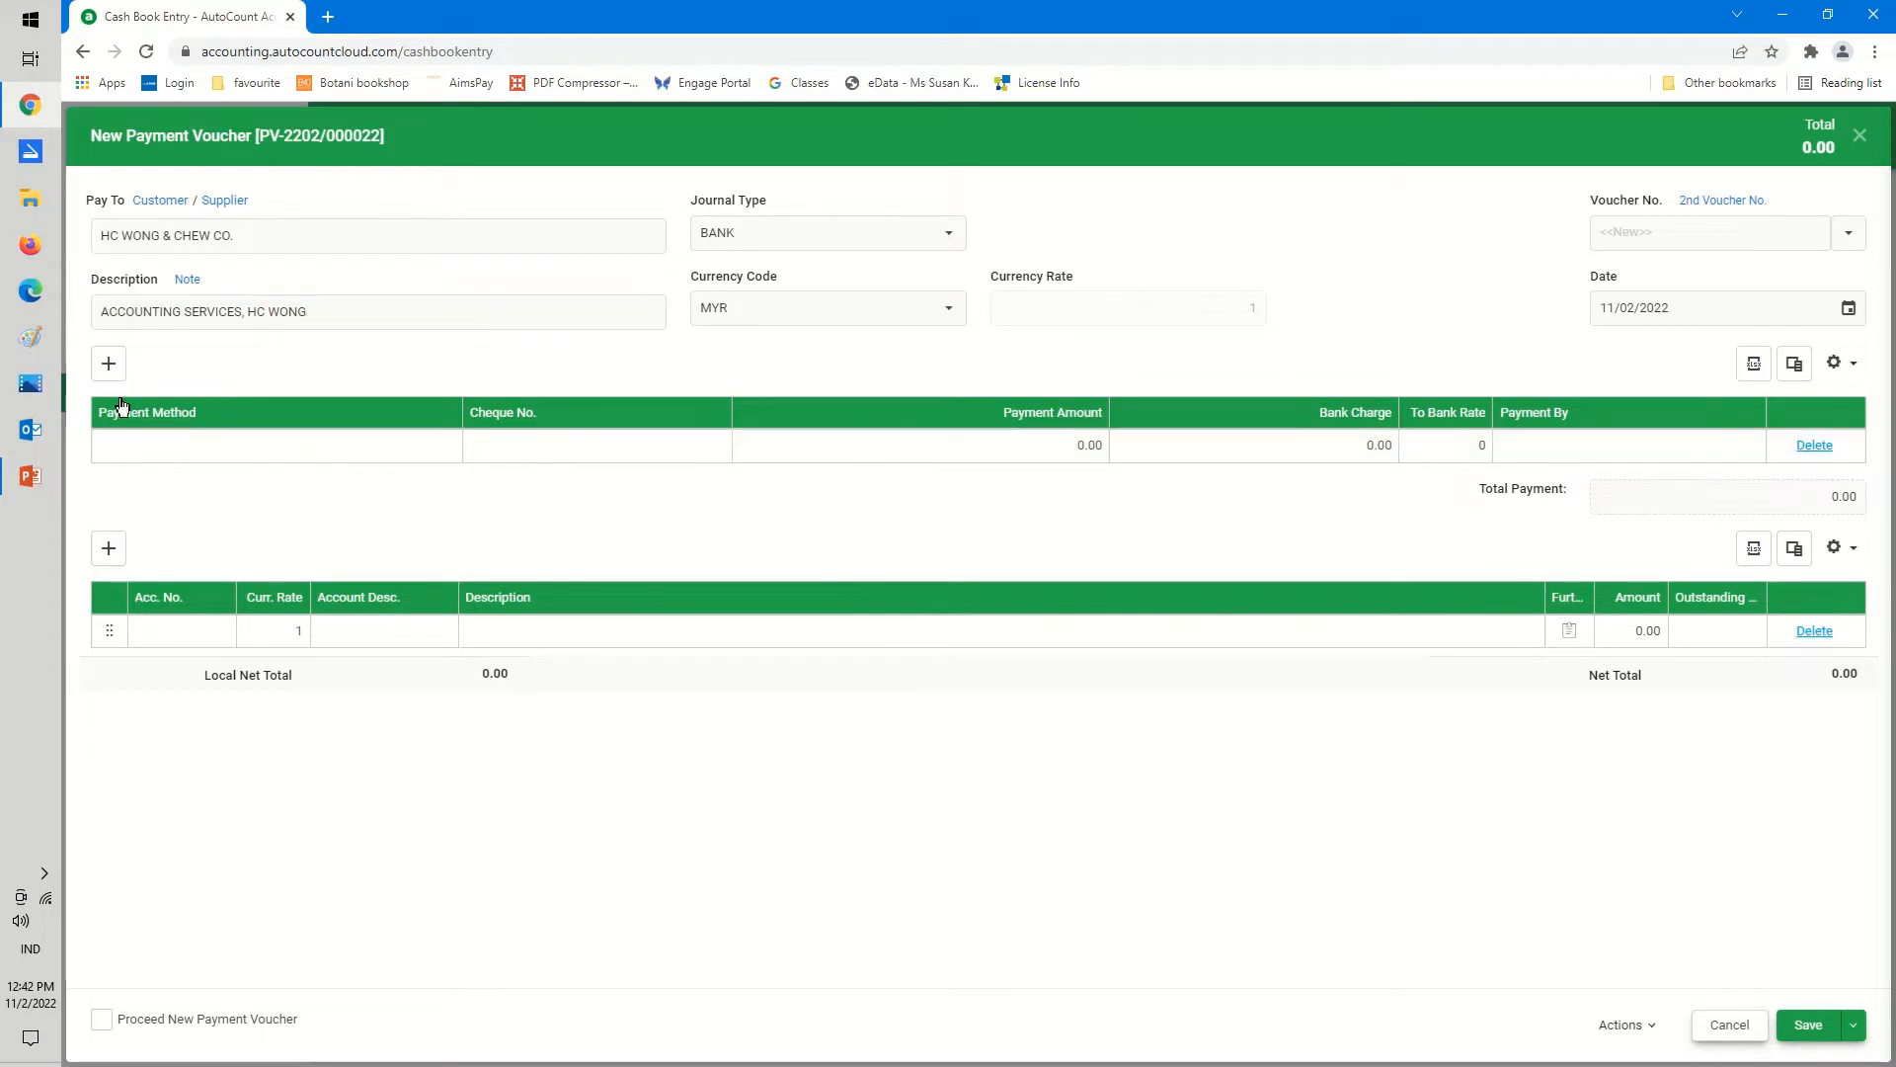
click(111, 368)
click(166, 444)
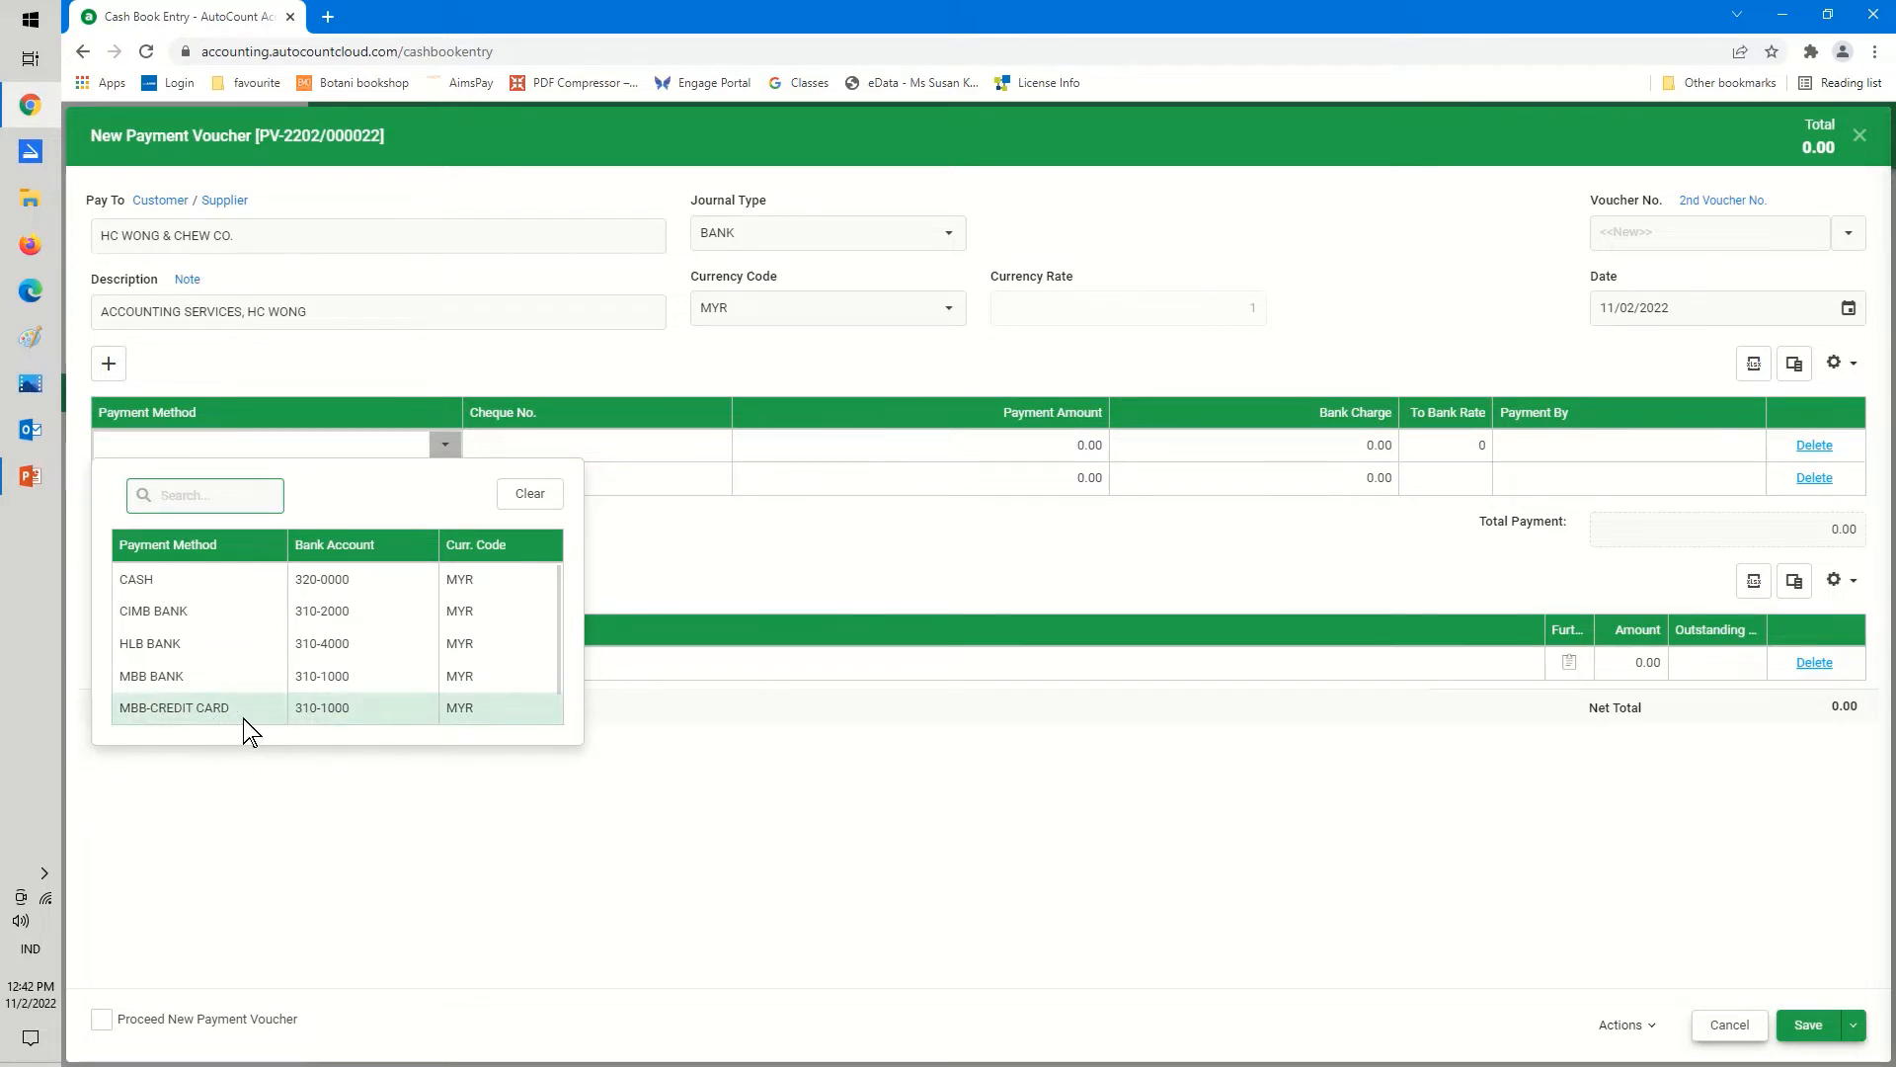
drag(550, 694, 549, 703)
click(318, 666)
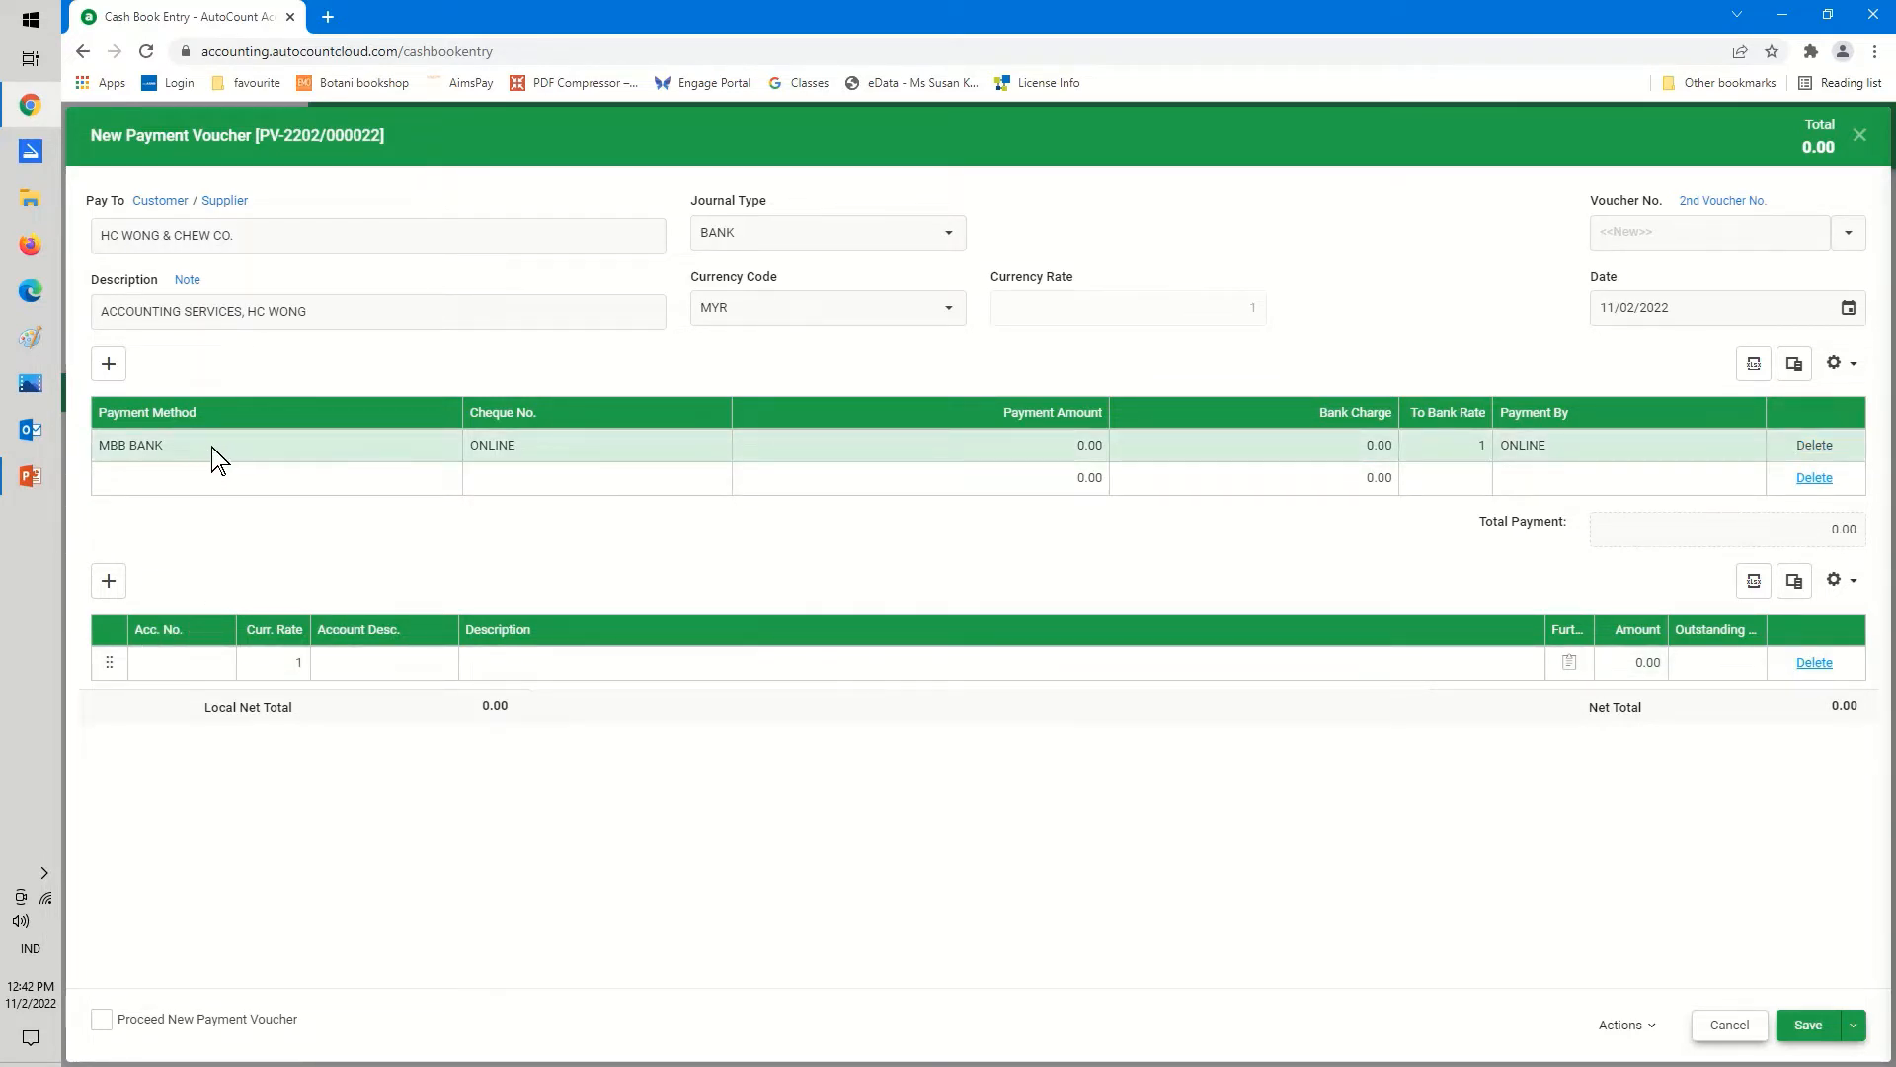
click(988, 440)
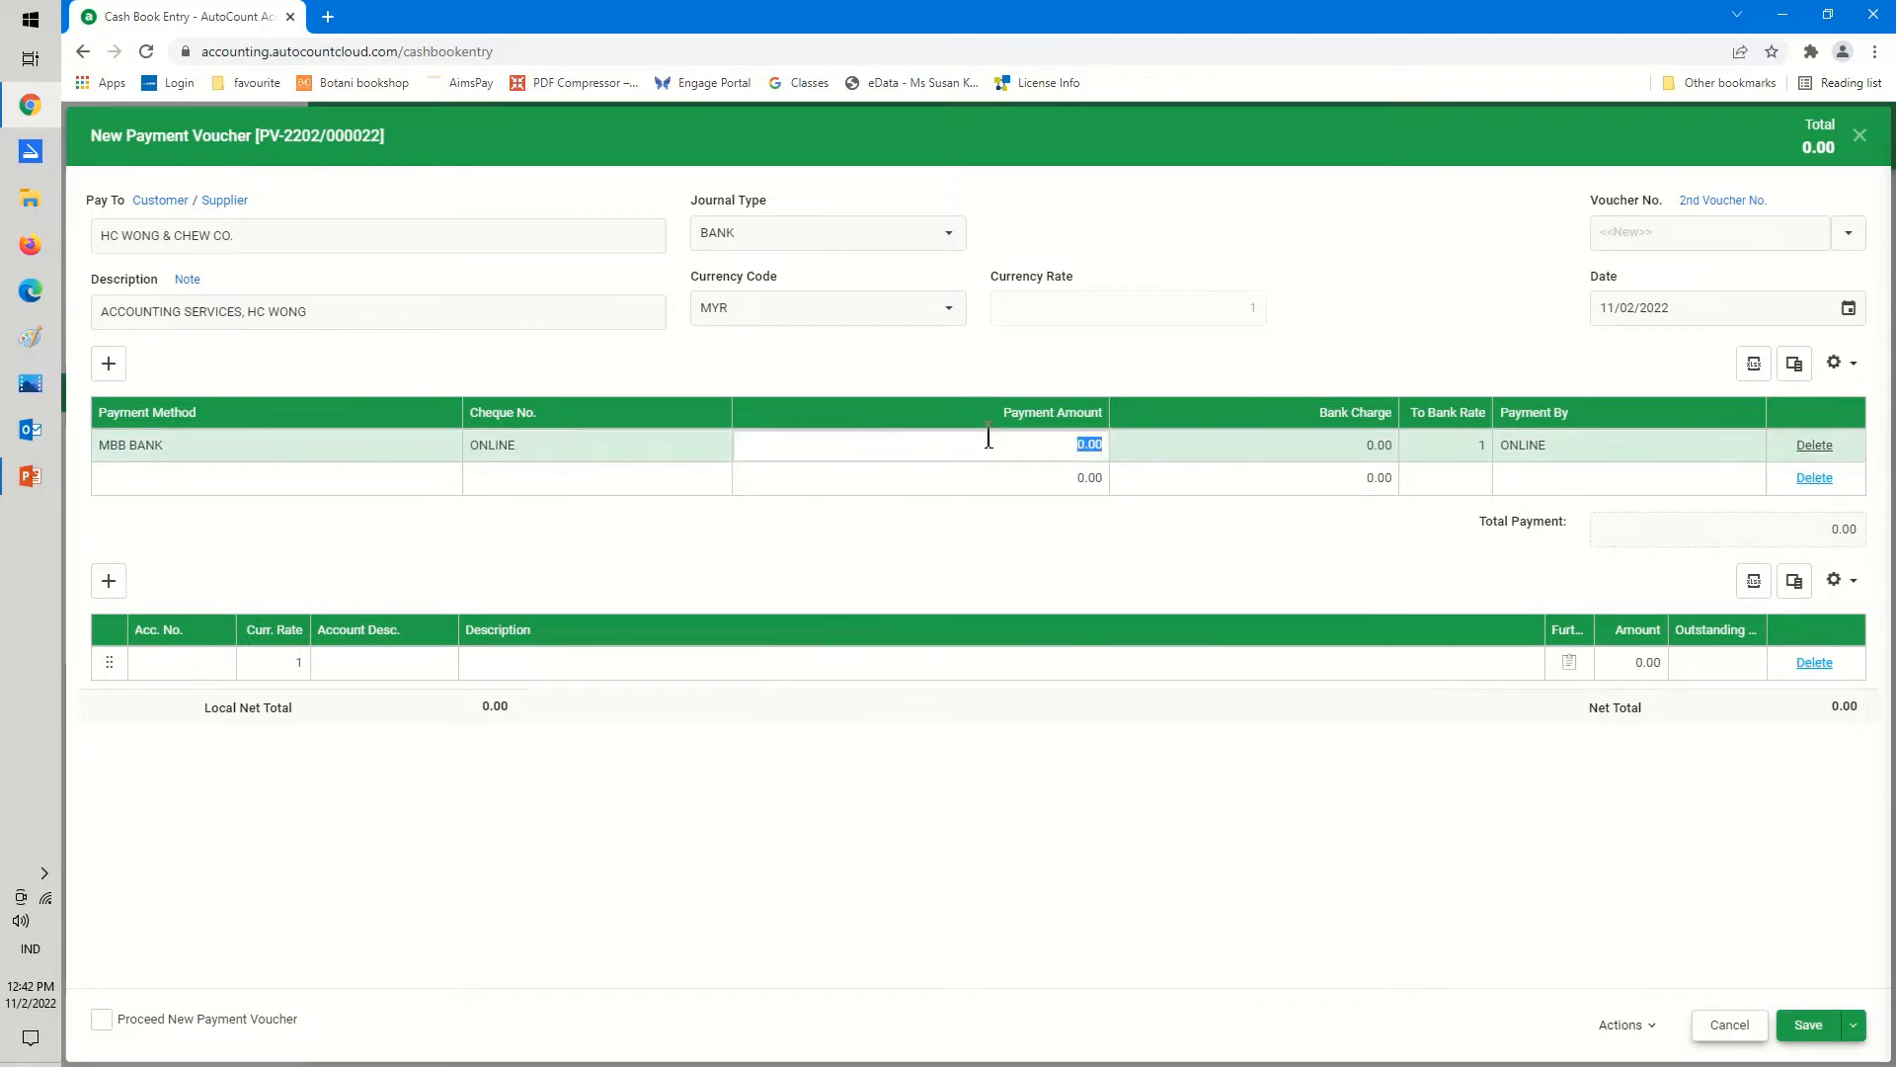
text(1200.00)
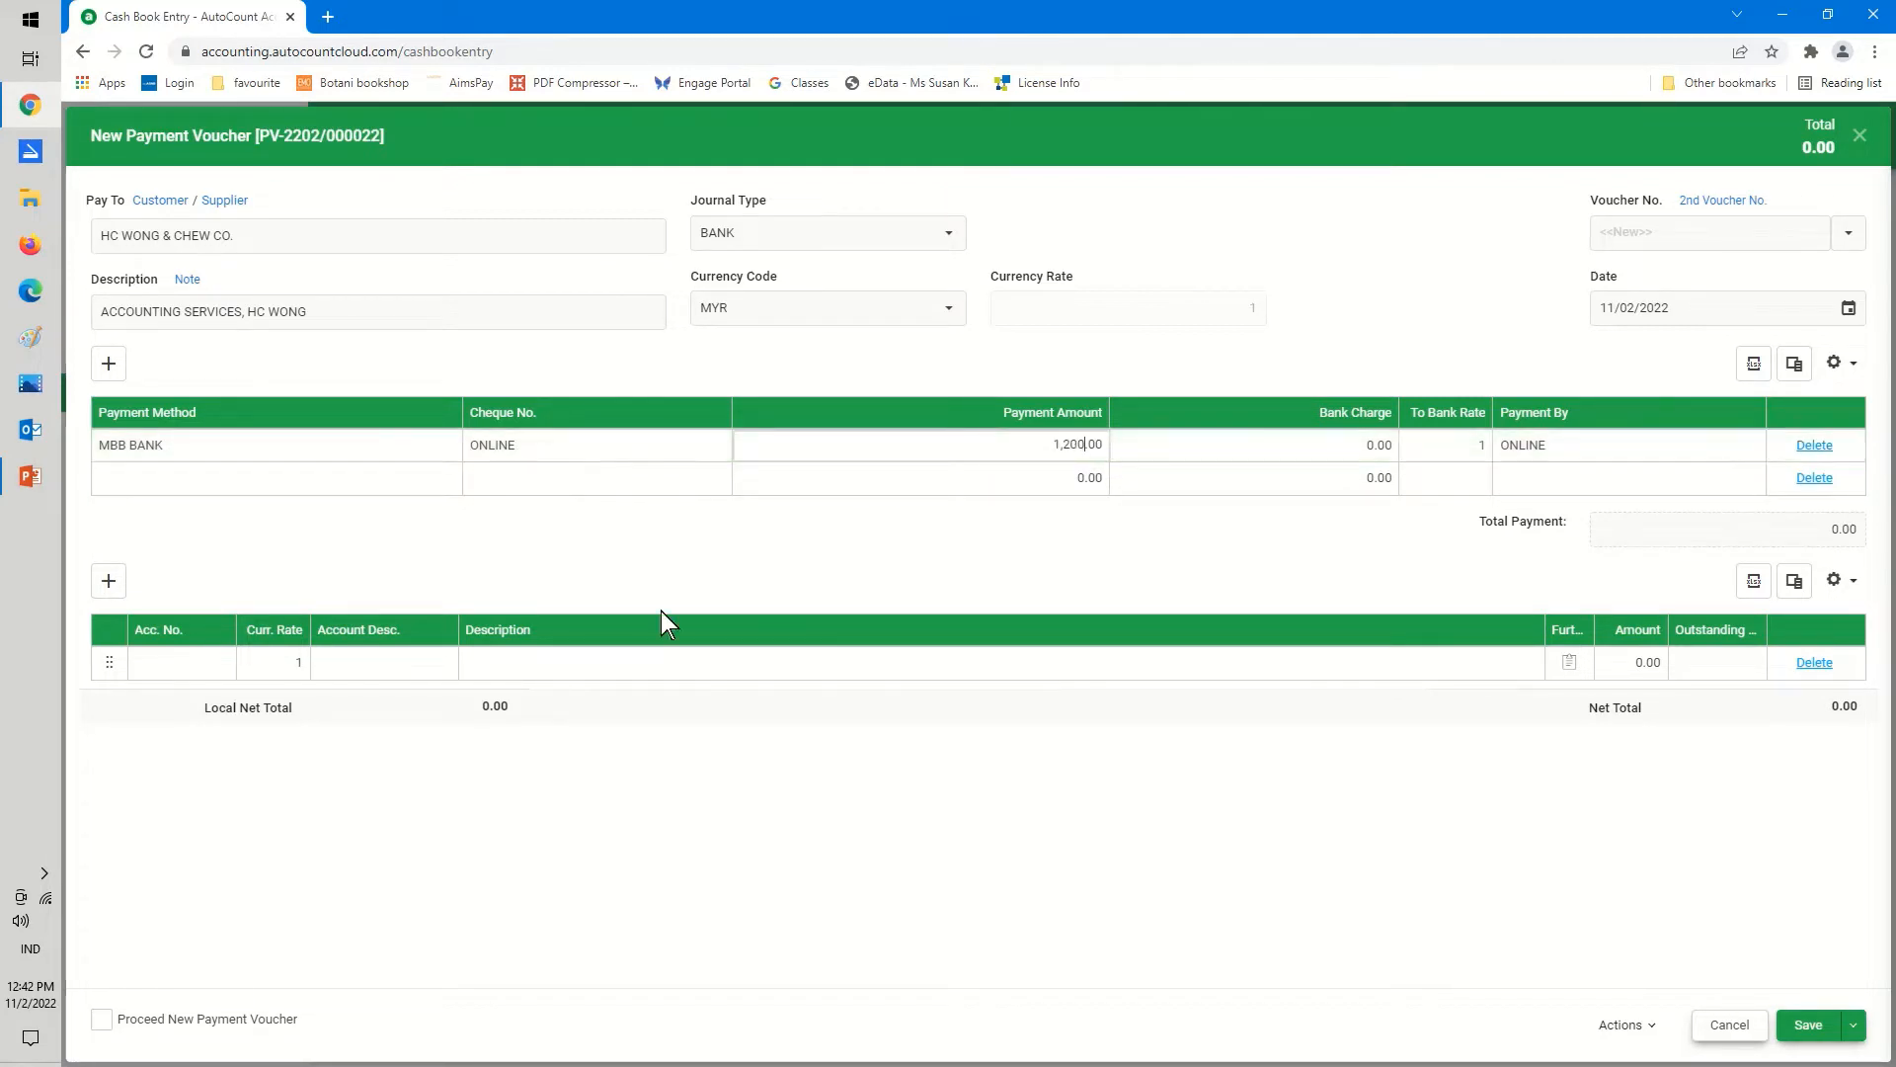
Add an account row, assign the ACCOUNTING FEE account to the first account line, and save the payment voucher
click(108, 581)
click(195, 660)
click(196, 661)
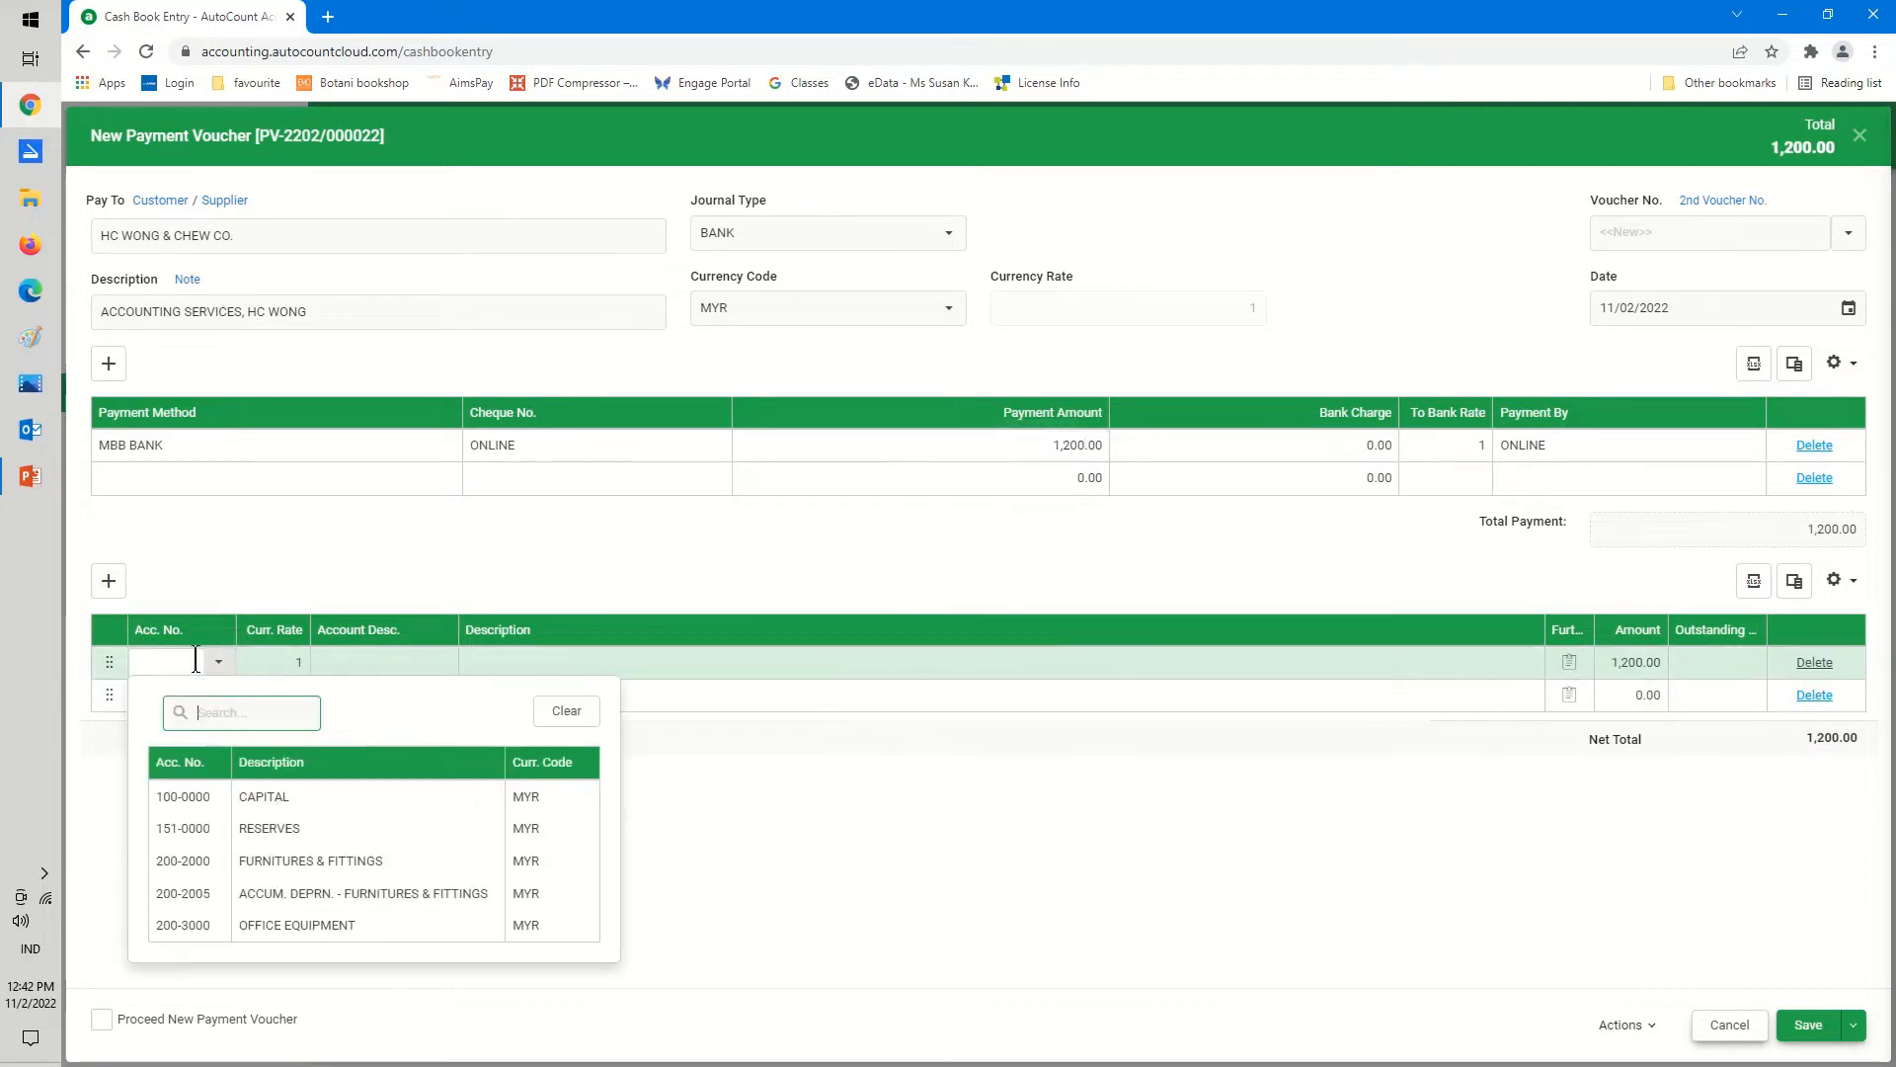
text(ACCOUNT)
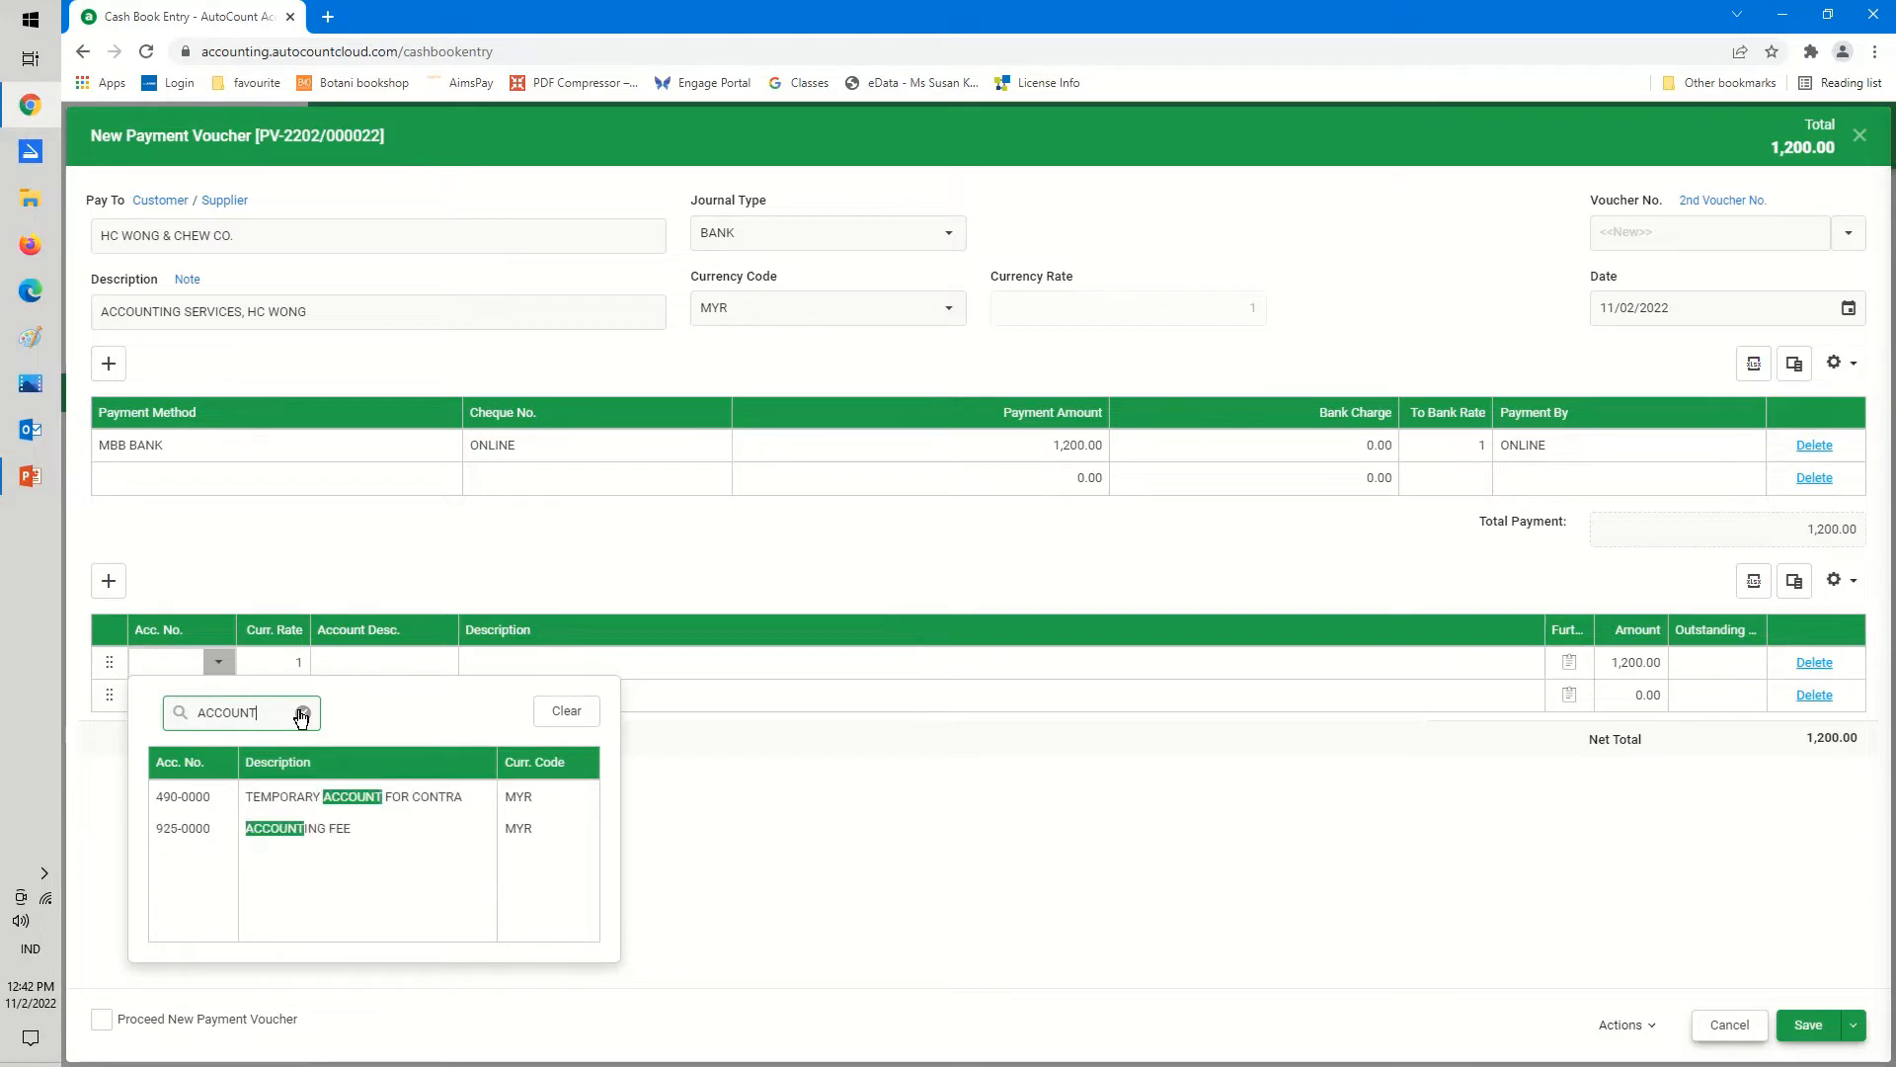
click(318, 828)
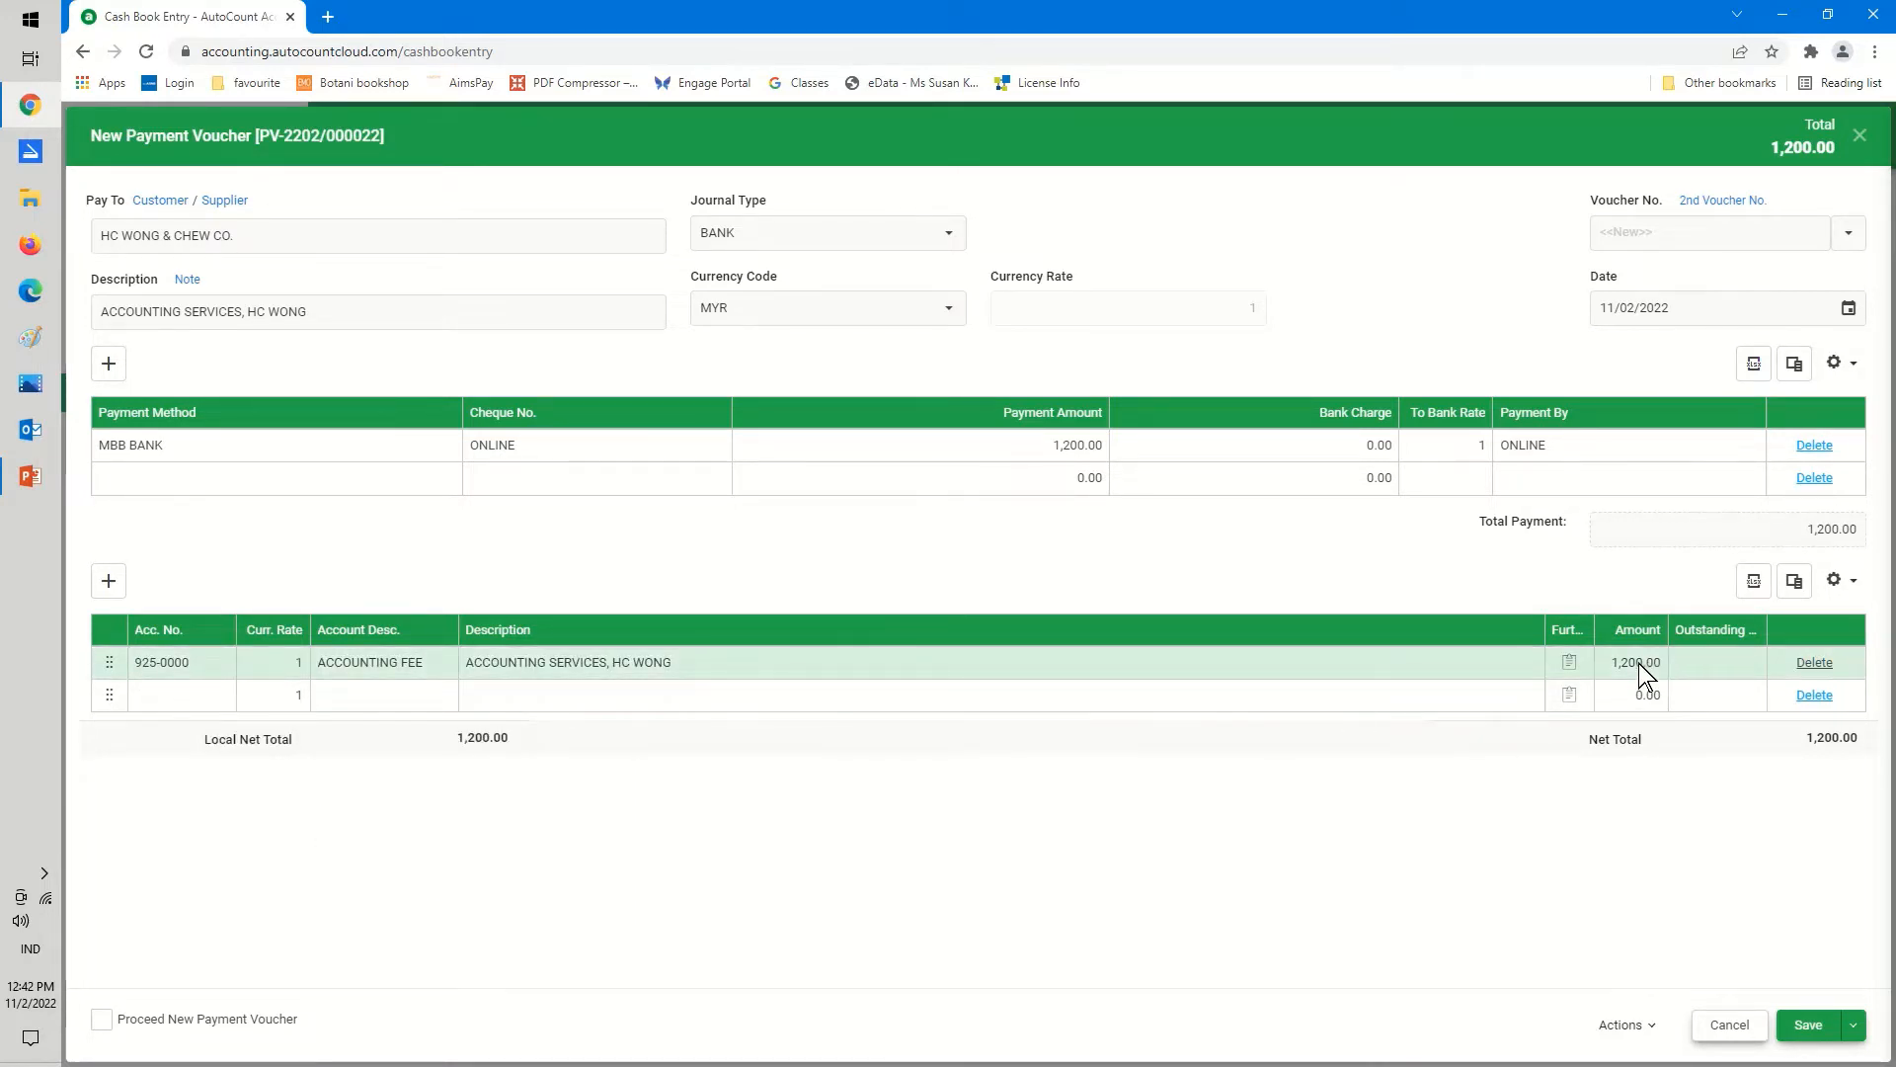
click(1810, 1026)
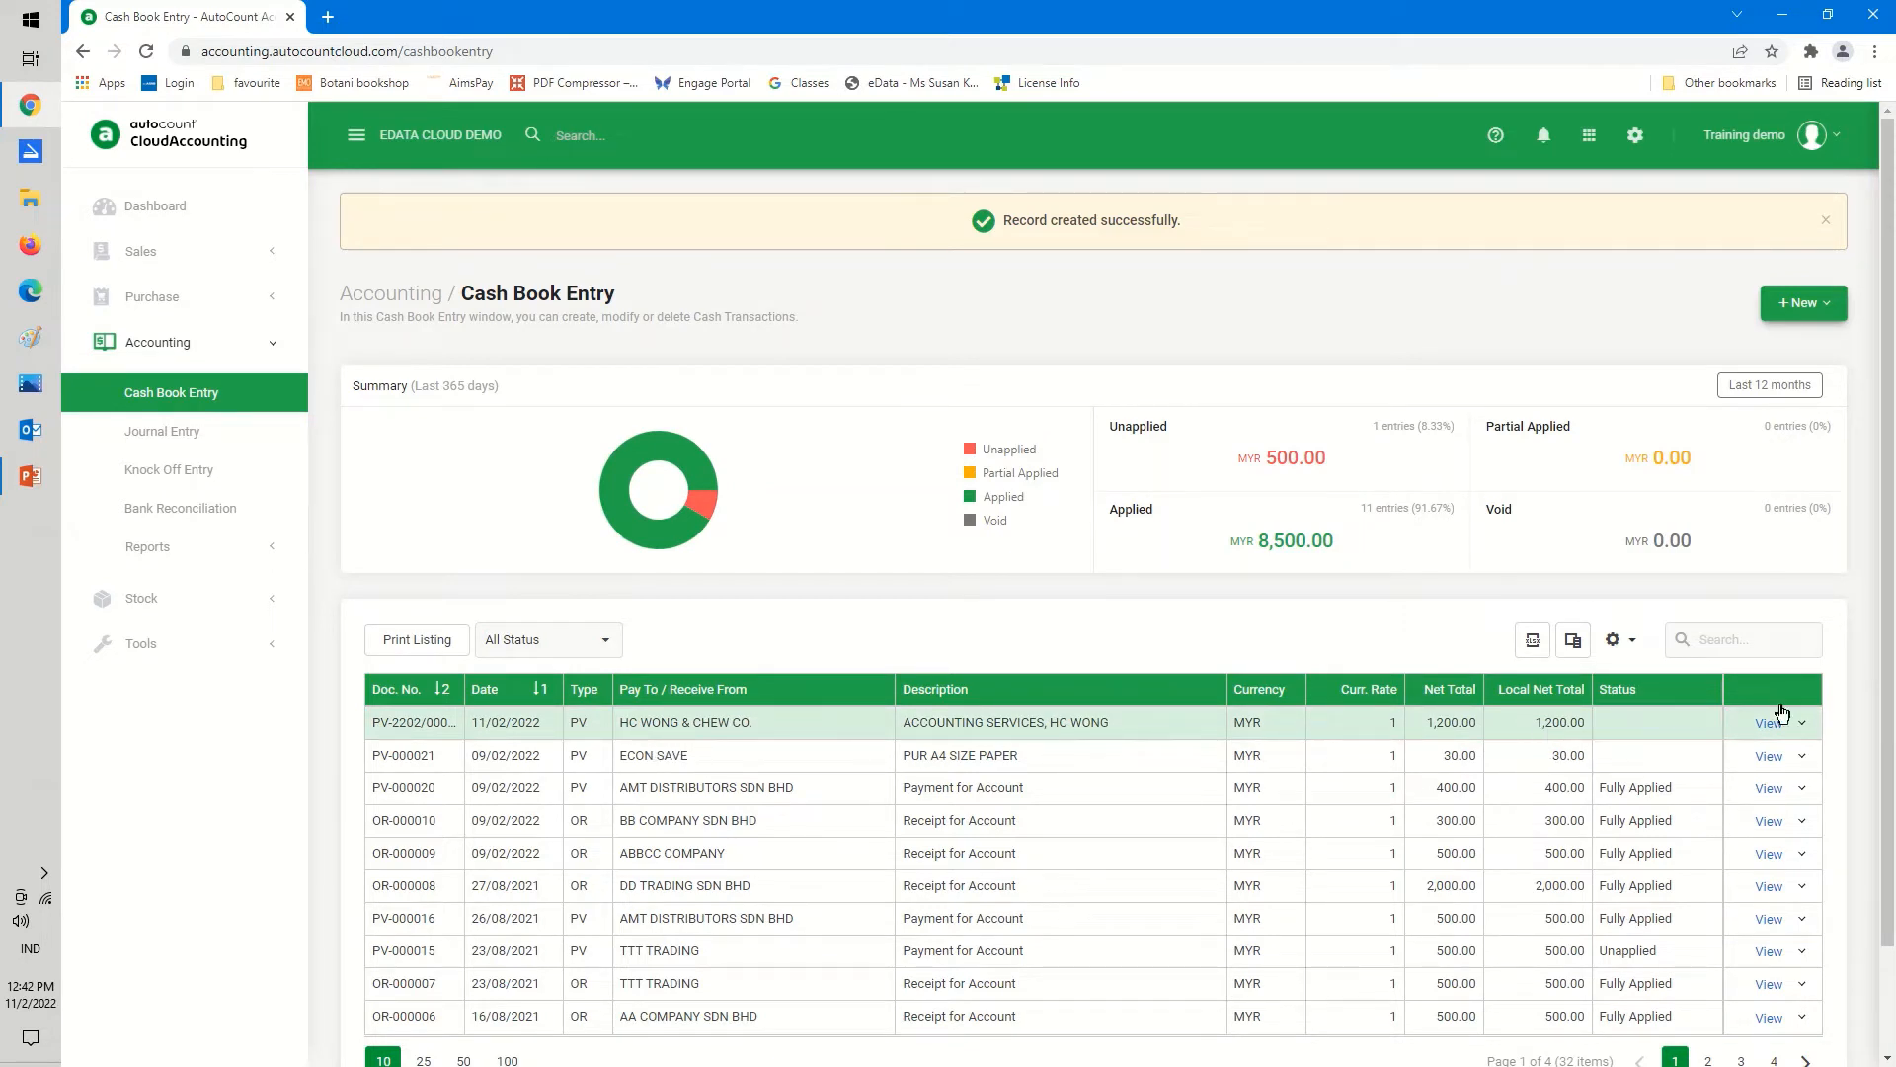
Preview the newly saved HC WONG & CHEW CO. payment voucher with the PV - Half Page report, then return to the cash book list
click(1803, 727)
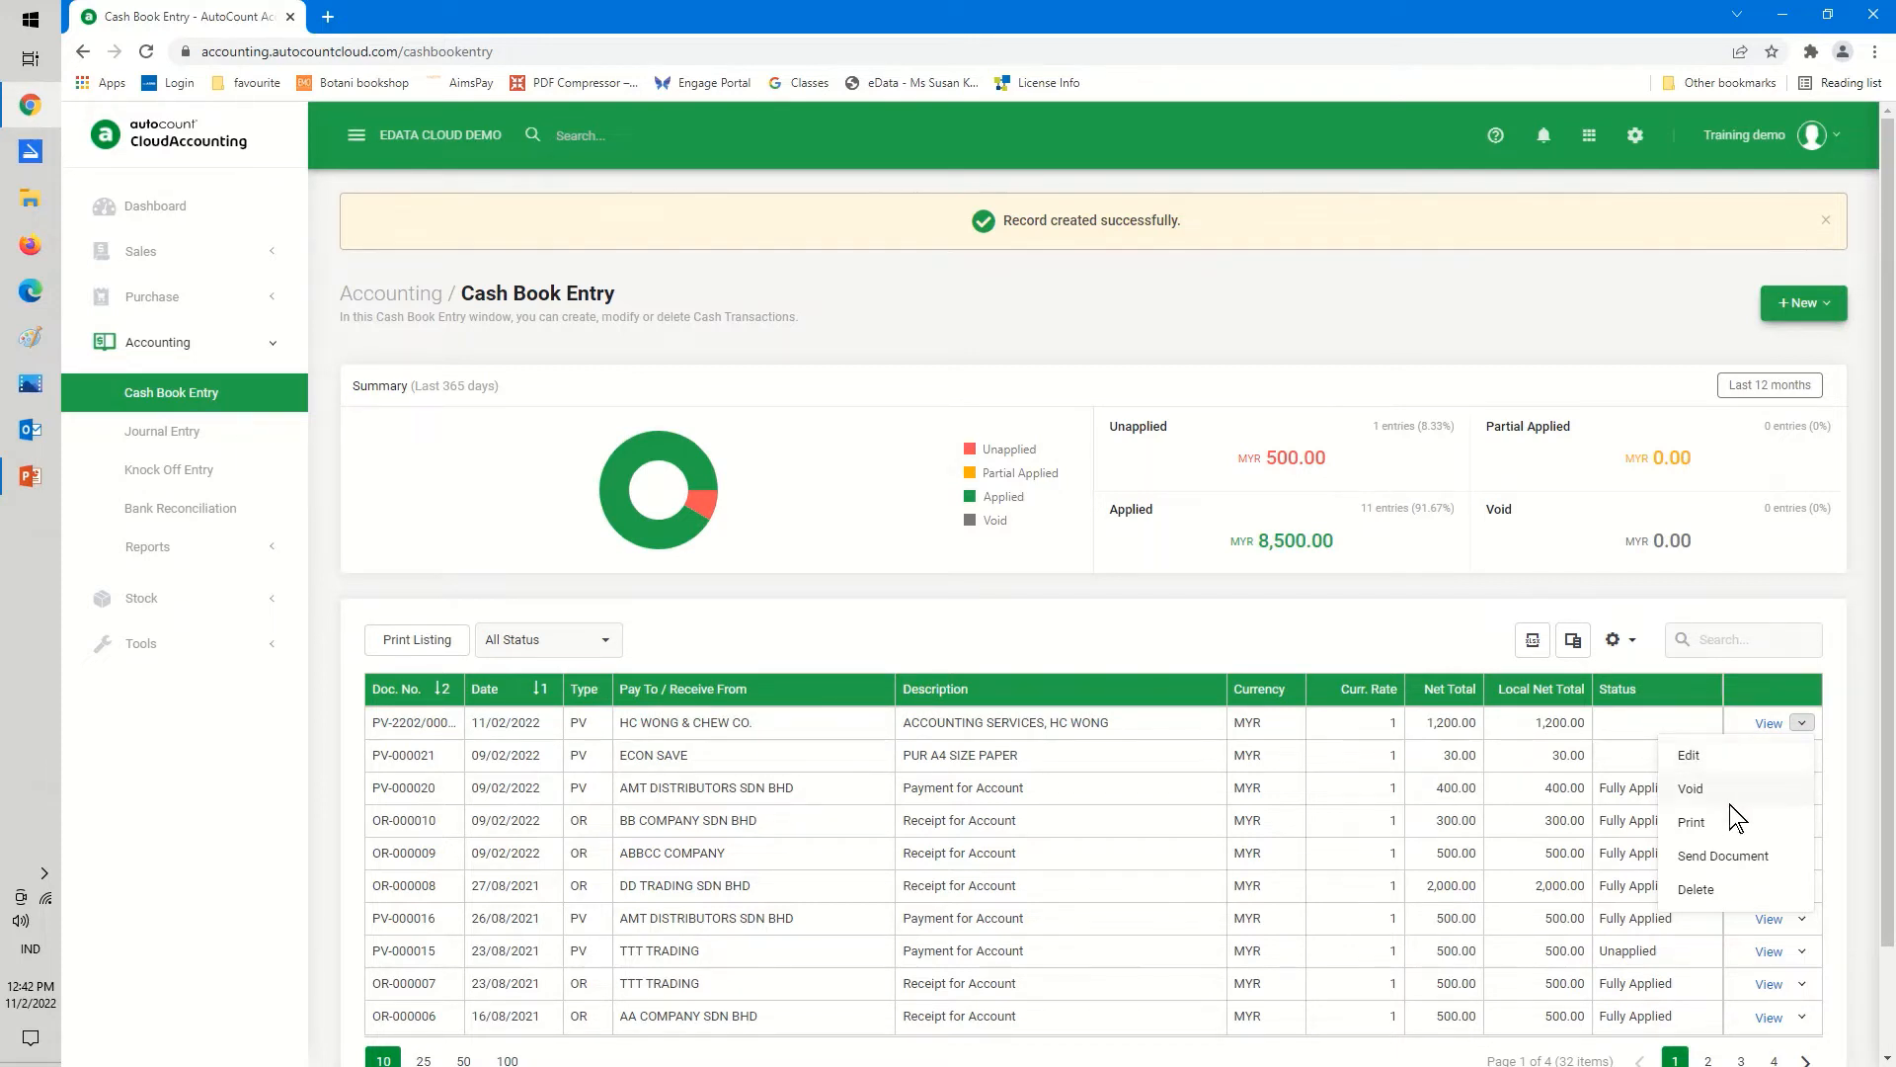
click(1692, 824)
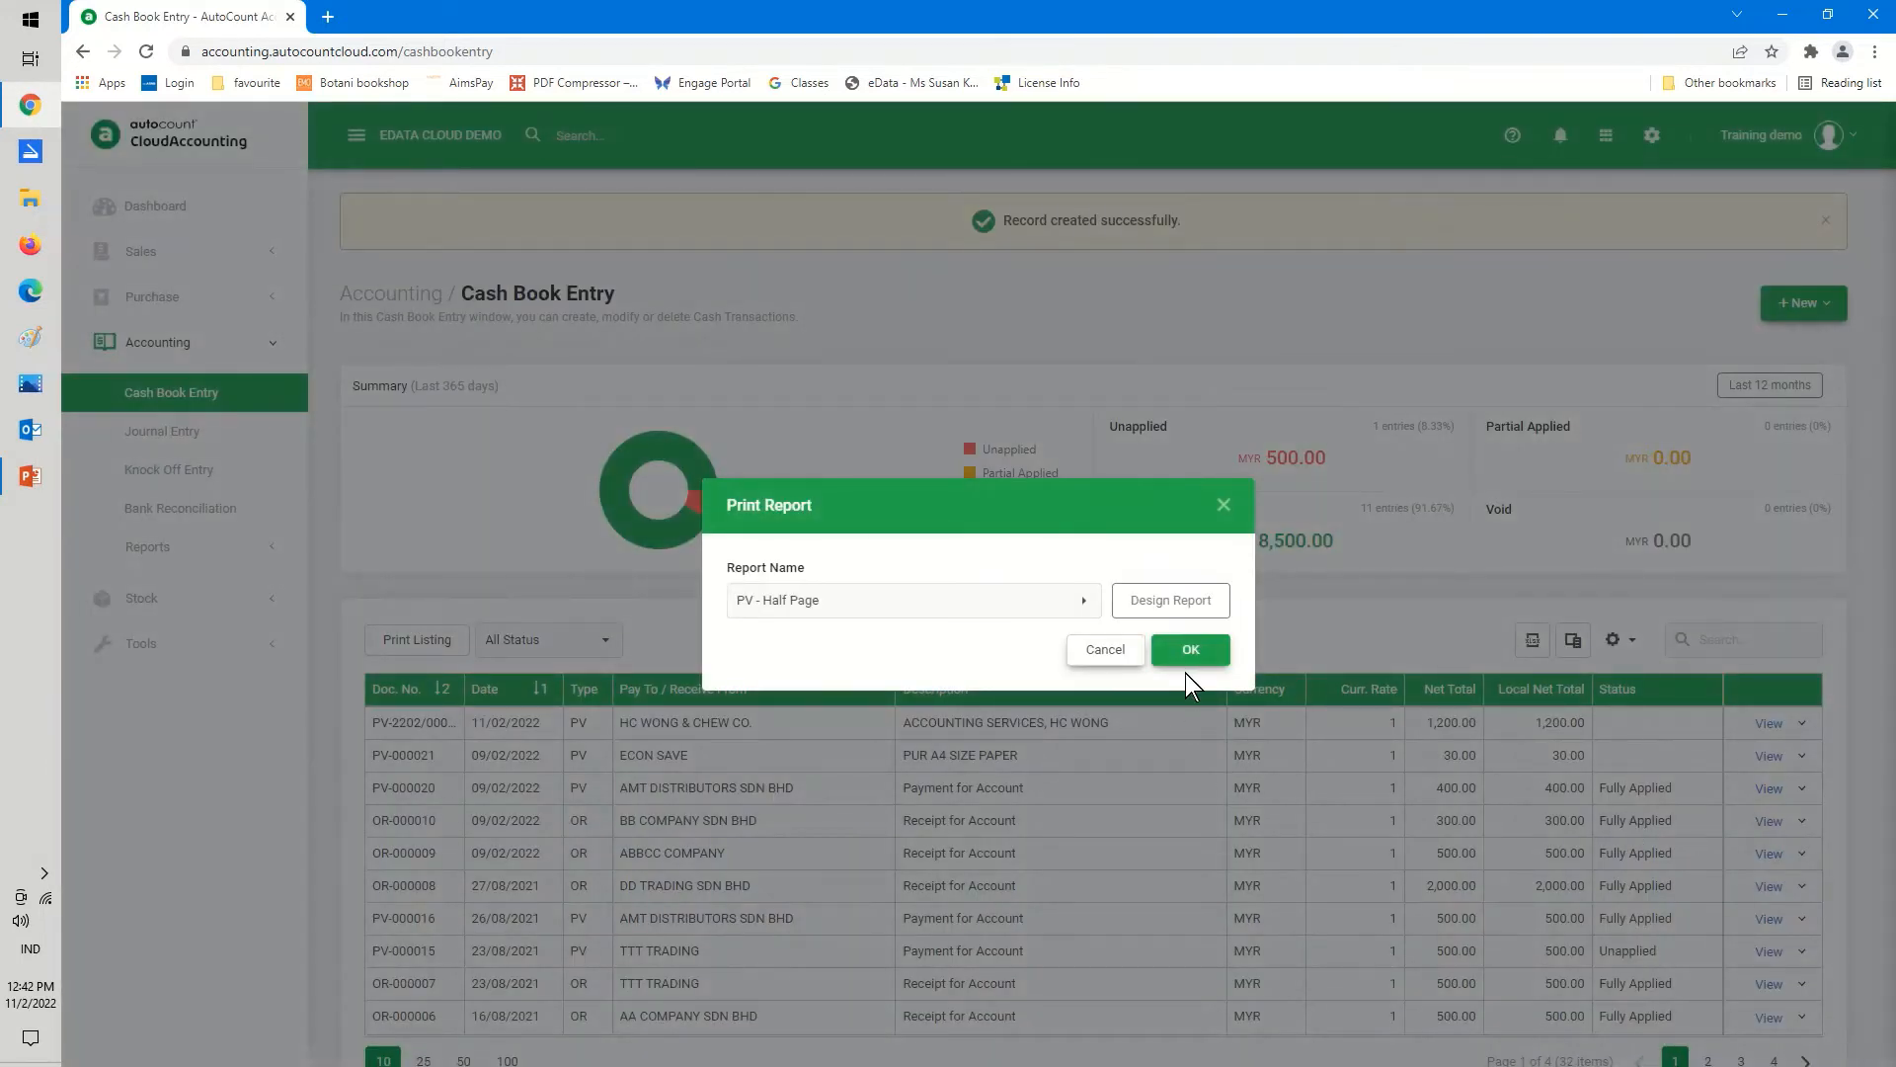
click(1190, 652)
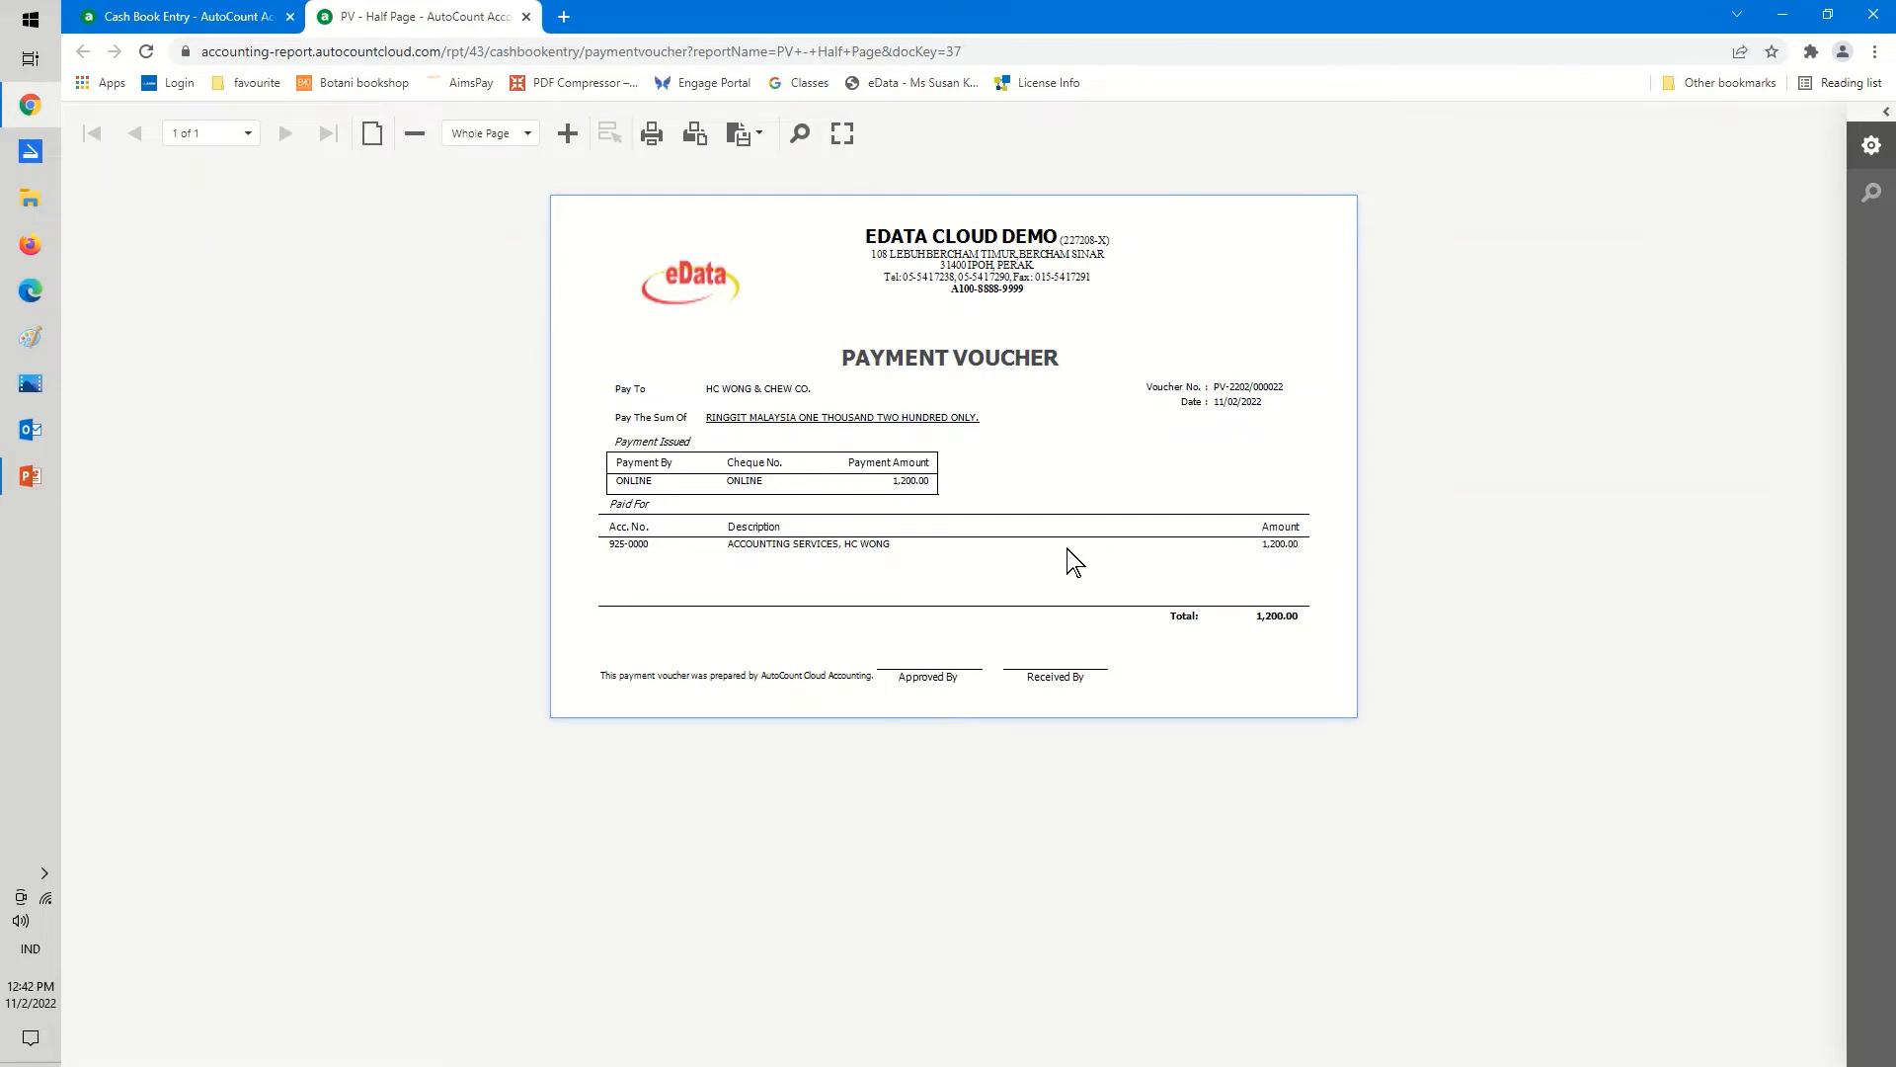
click(527, 16)
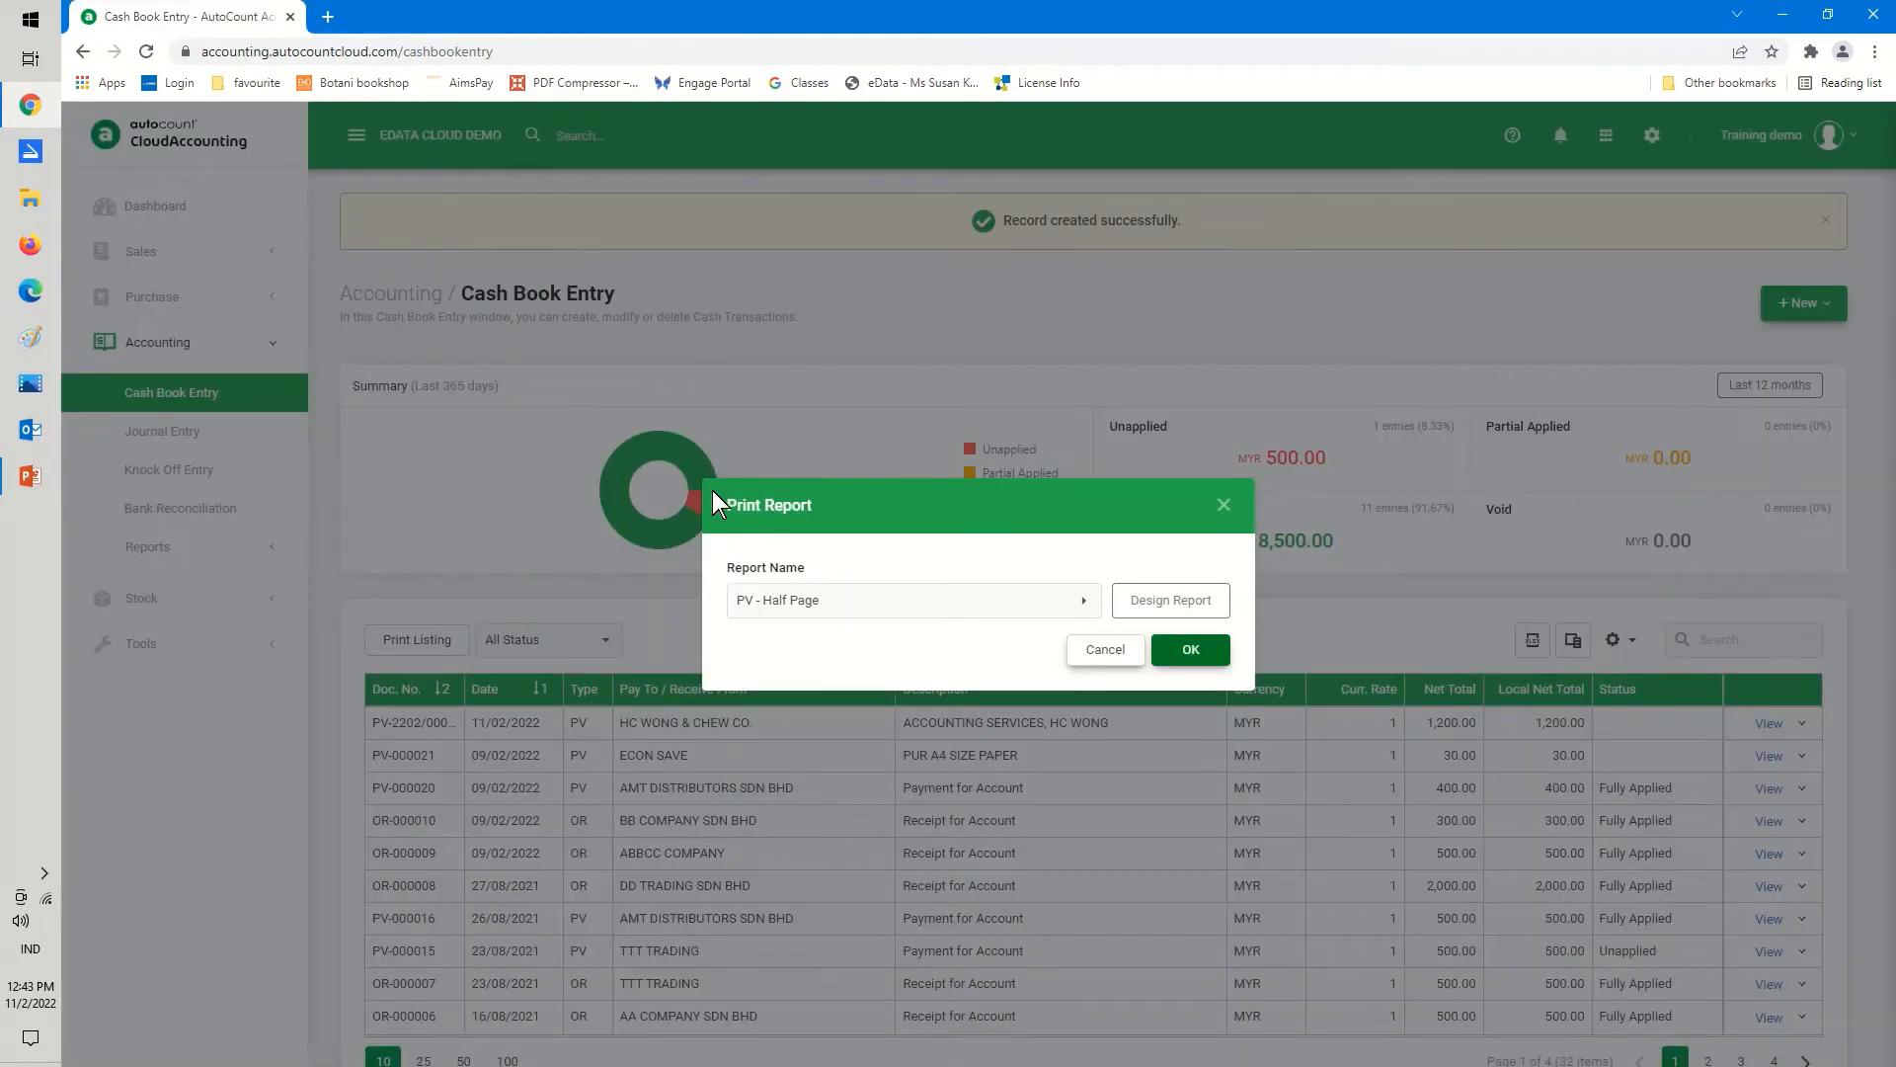
click(1105, 650)
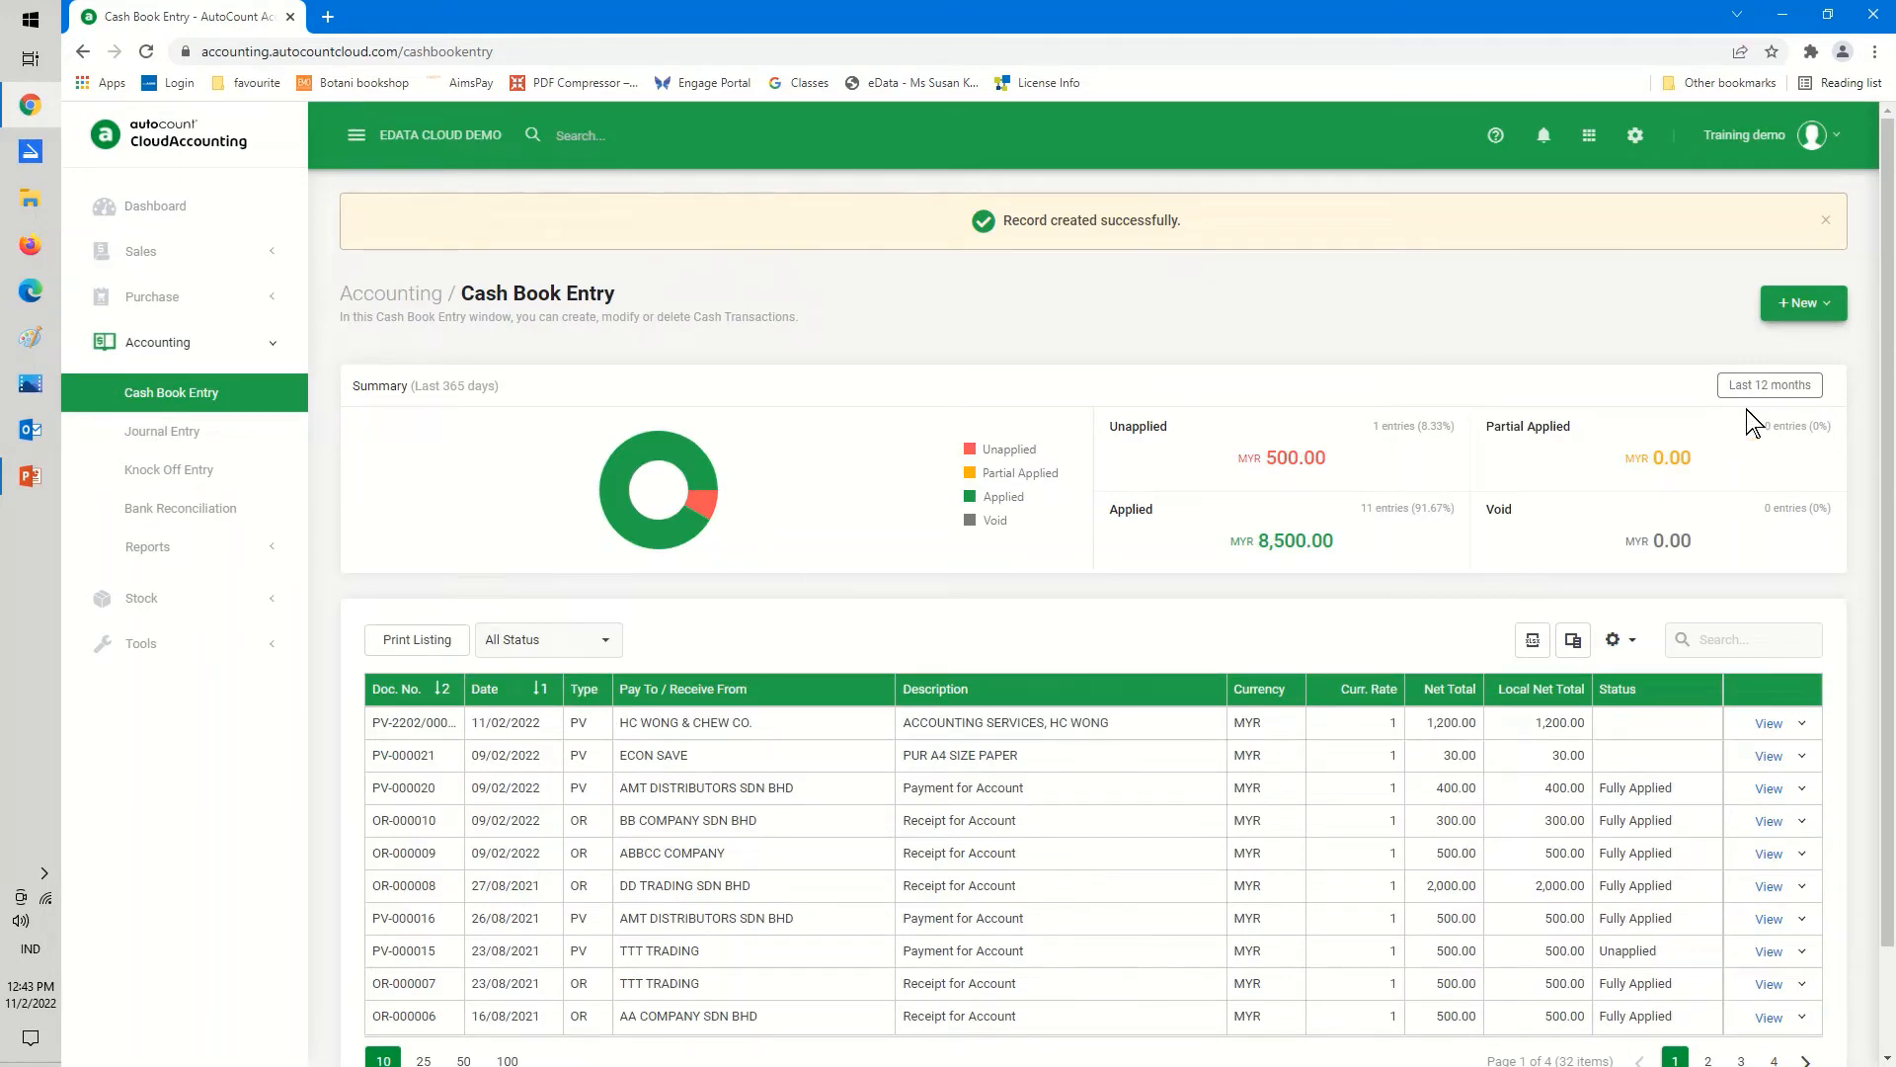
Start a new receipt voucher and enter MBB BANK as the party the money is received from
click(1829, 306)
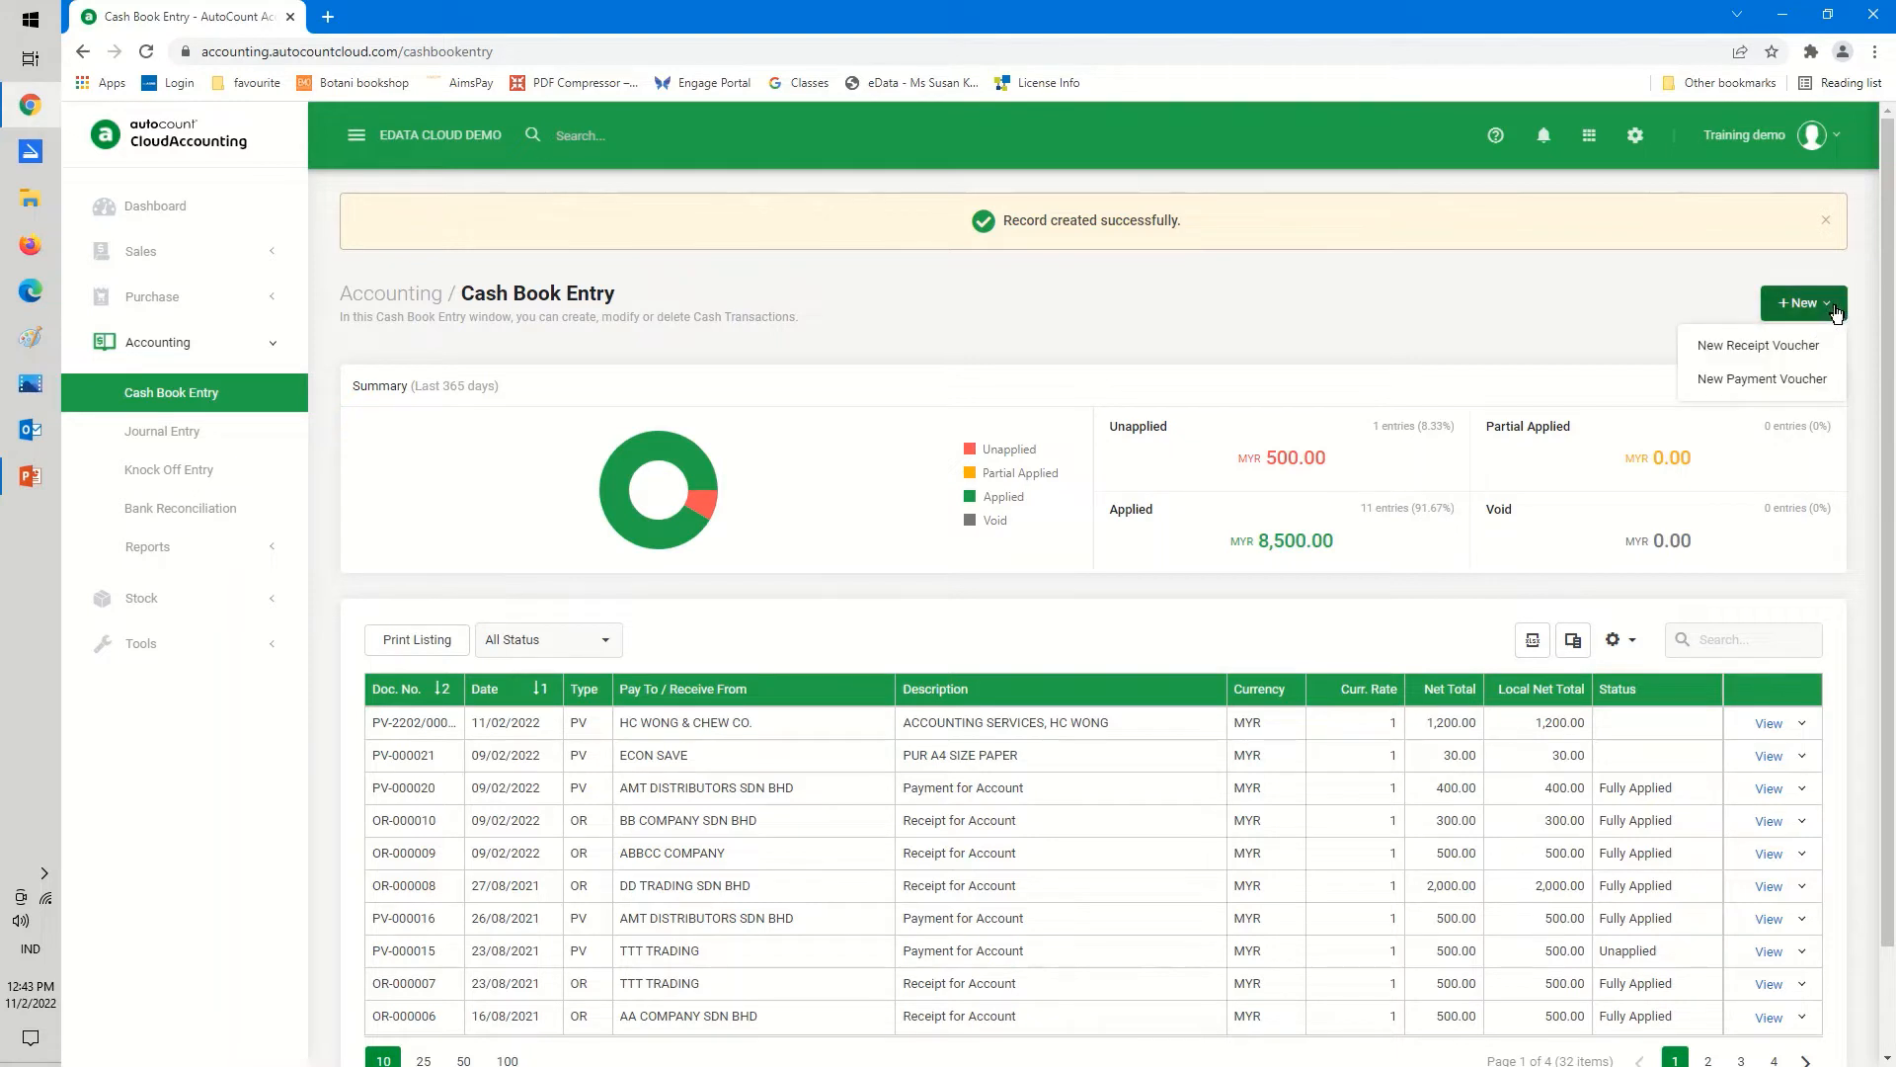
click(1728, 351)
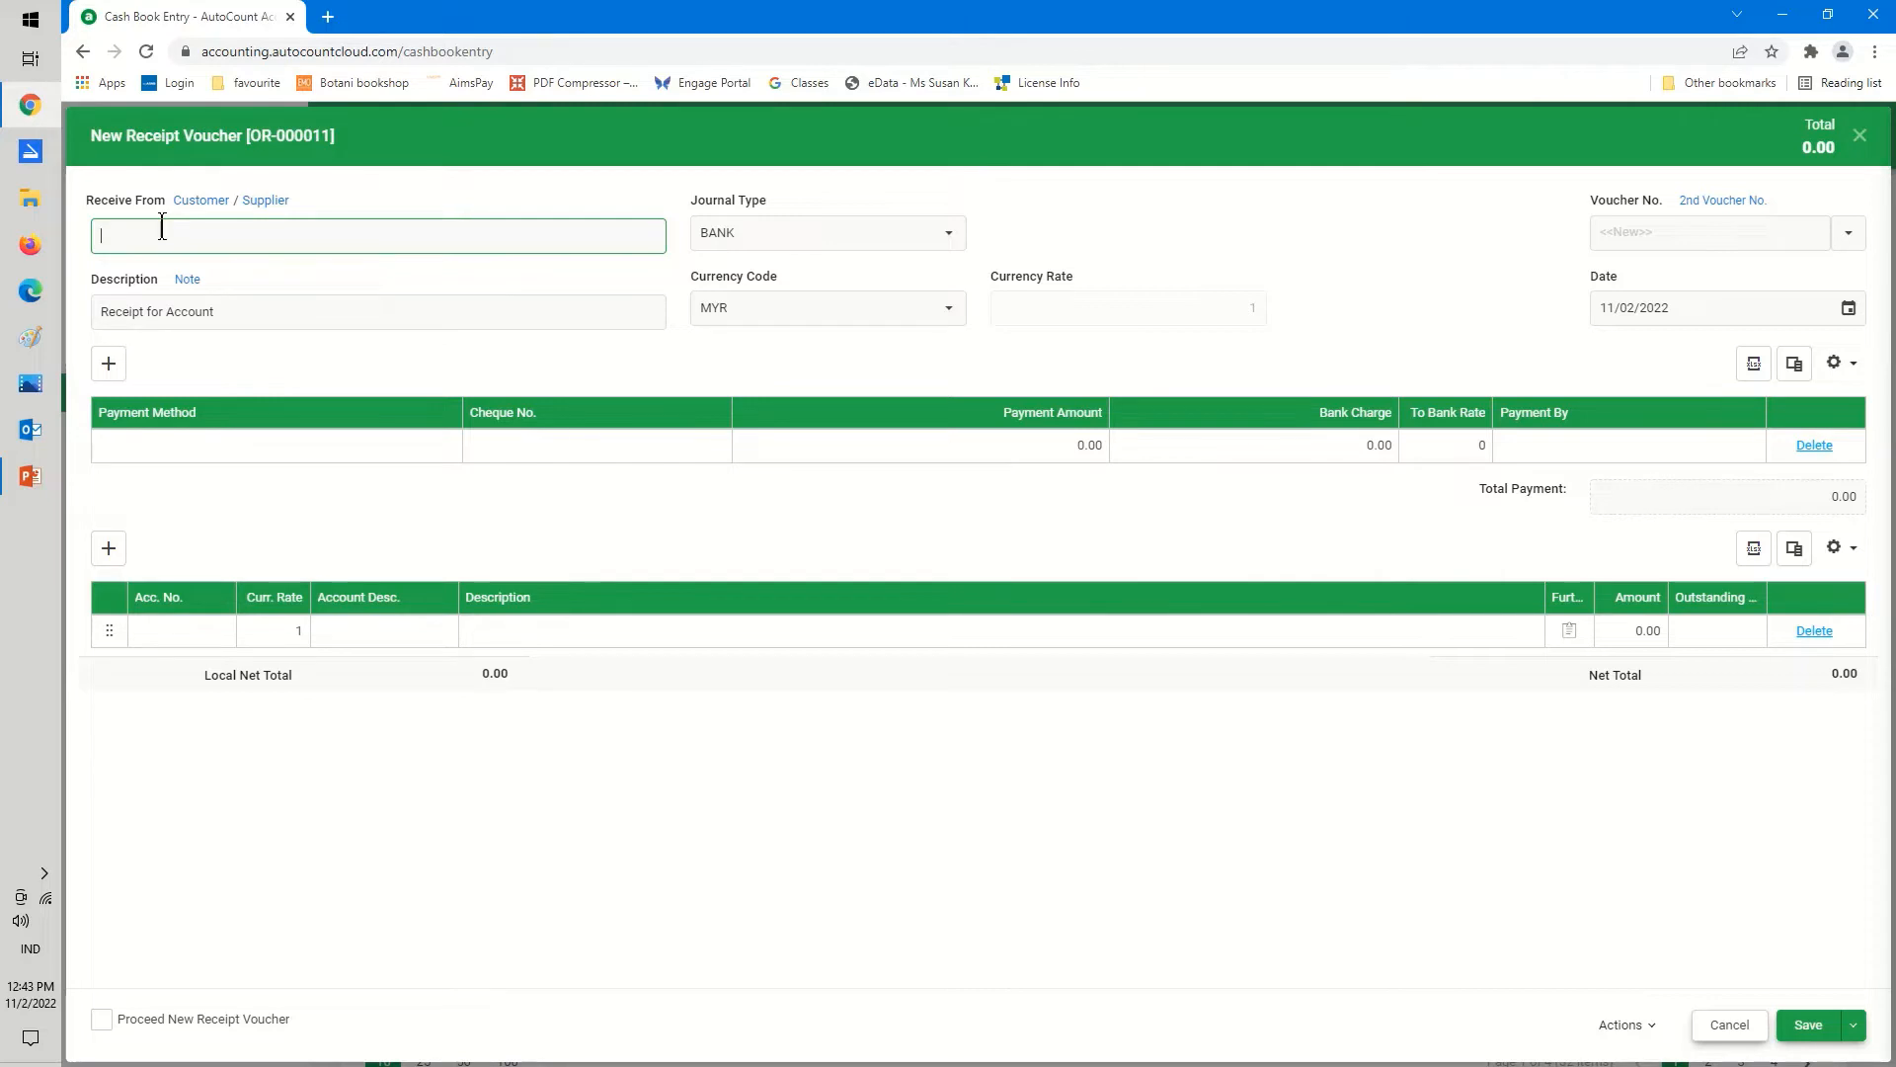
text(BB BANK INTEREST)
click(553, 312)
triple_click(398, 235)
text(MBB )
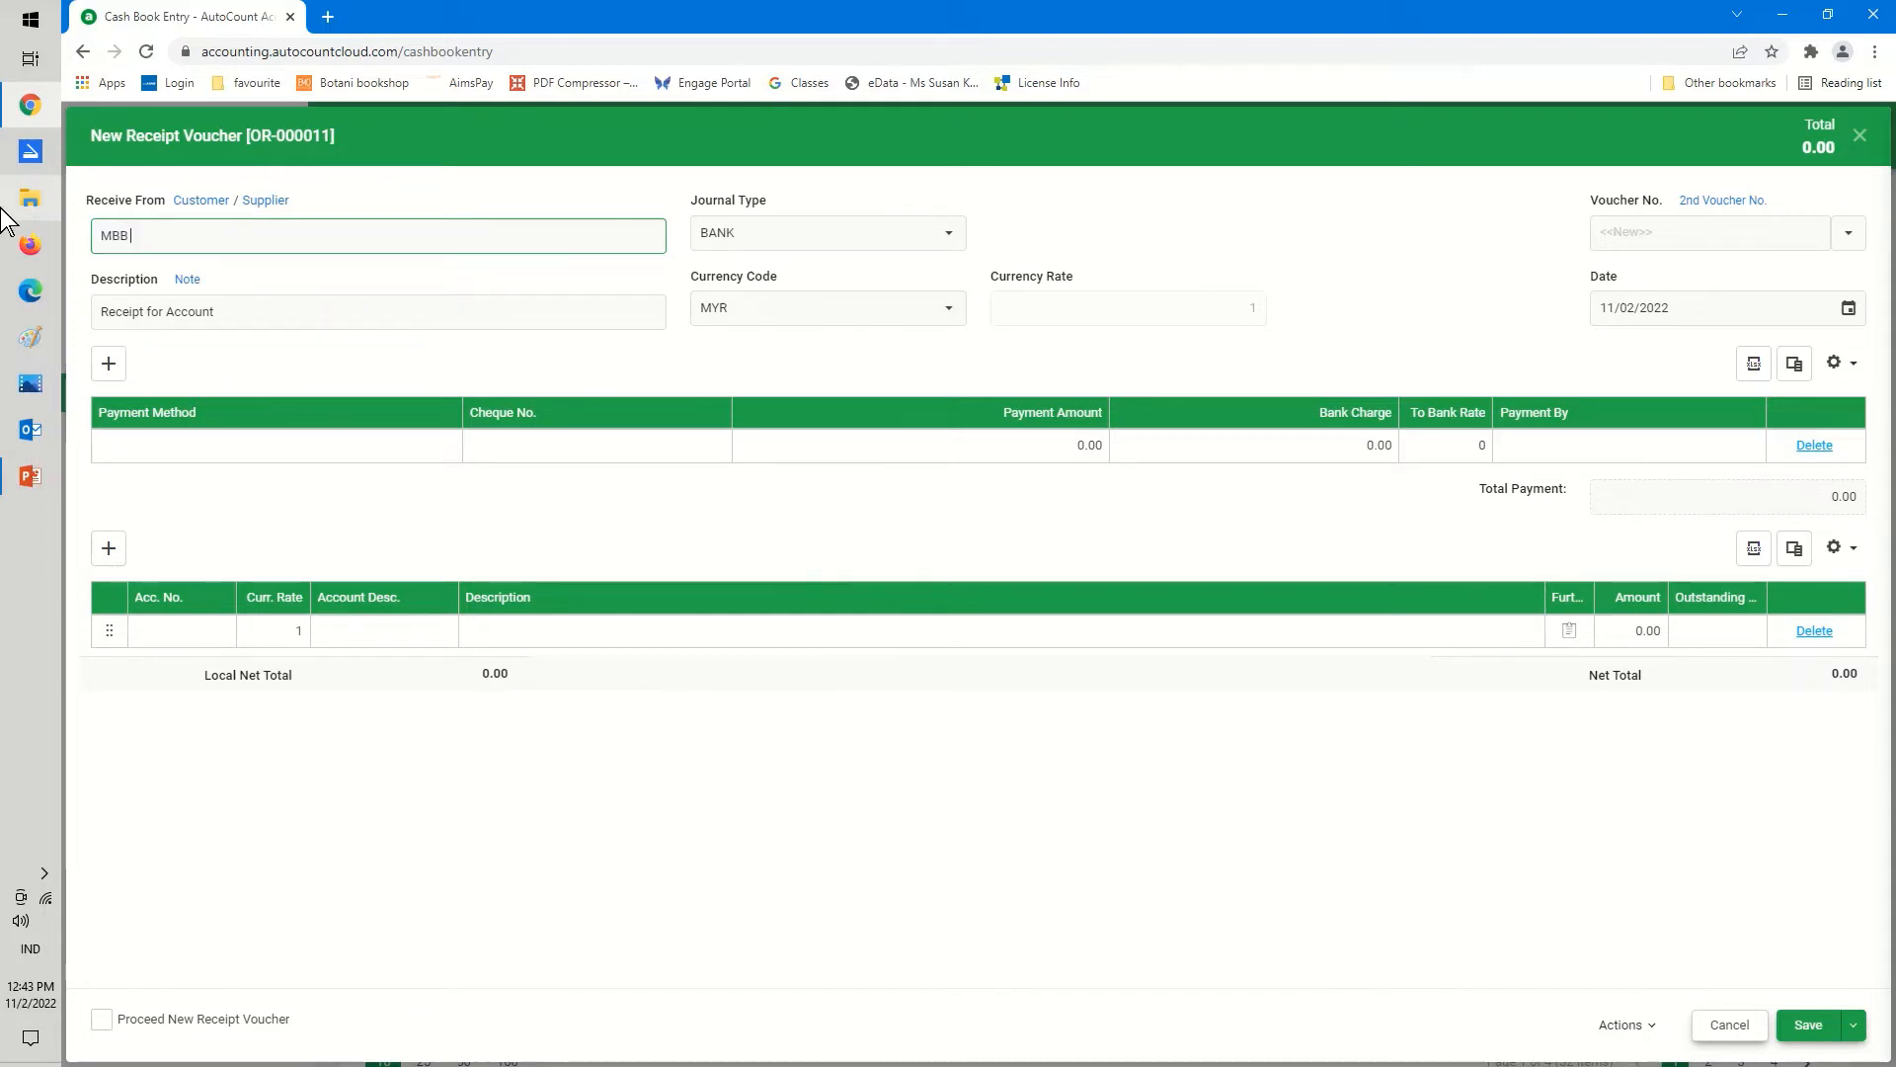
text(BANK)
Set the receipt voucher's description to BANK INTEREST RECEIVED and its date to 31/01/2022
click(204, 312)
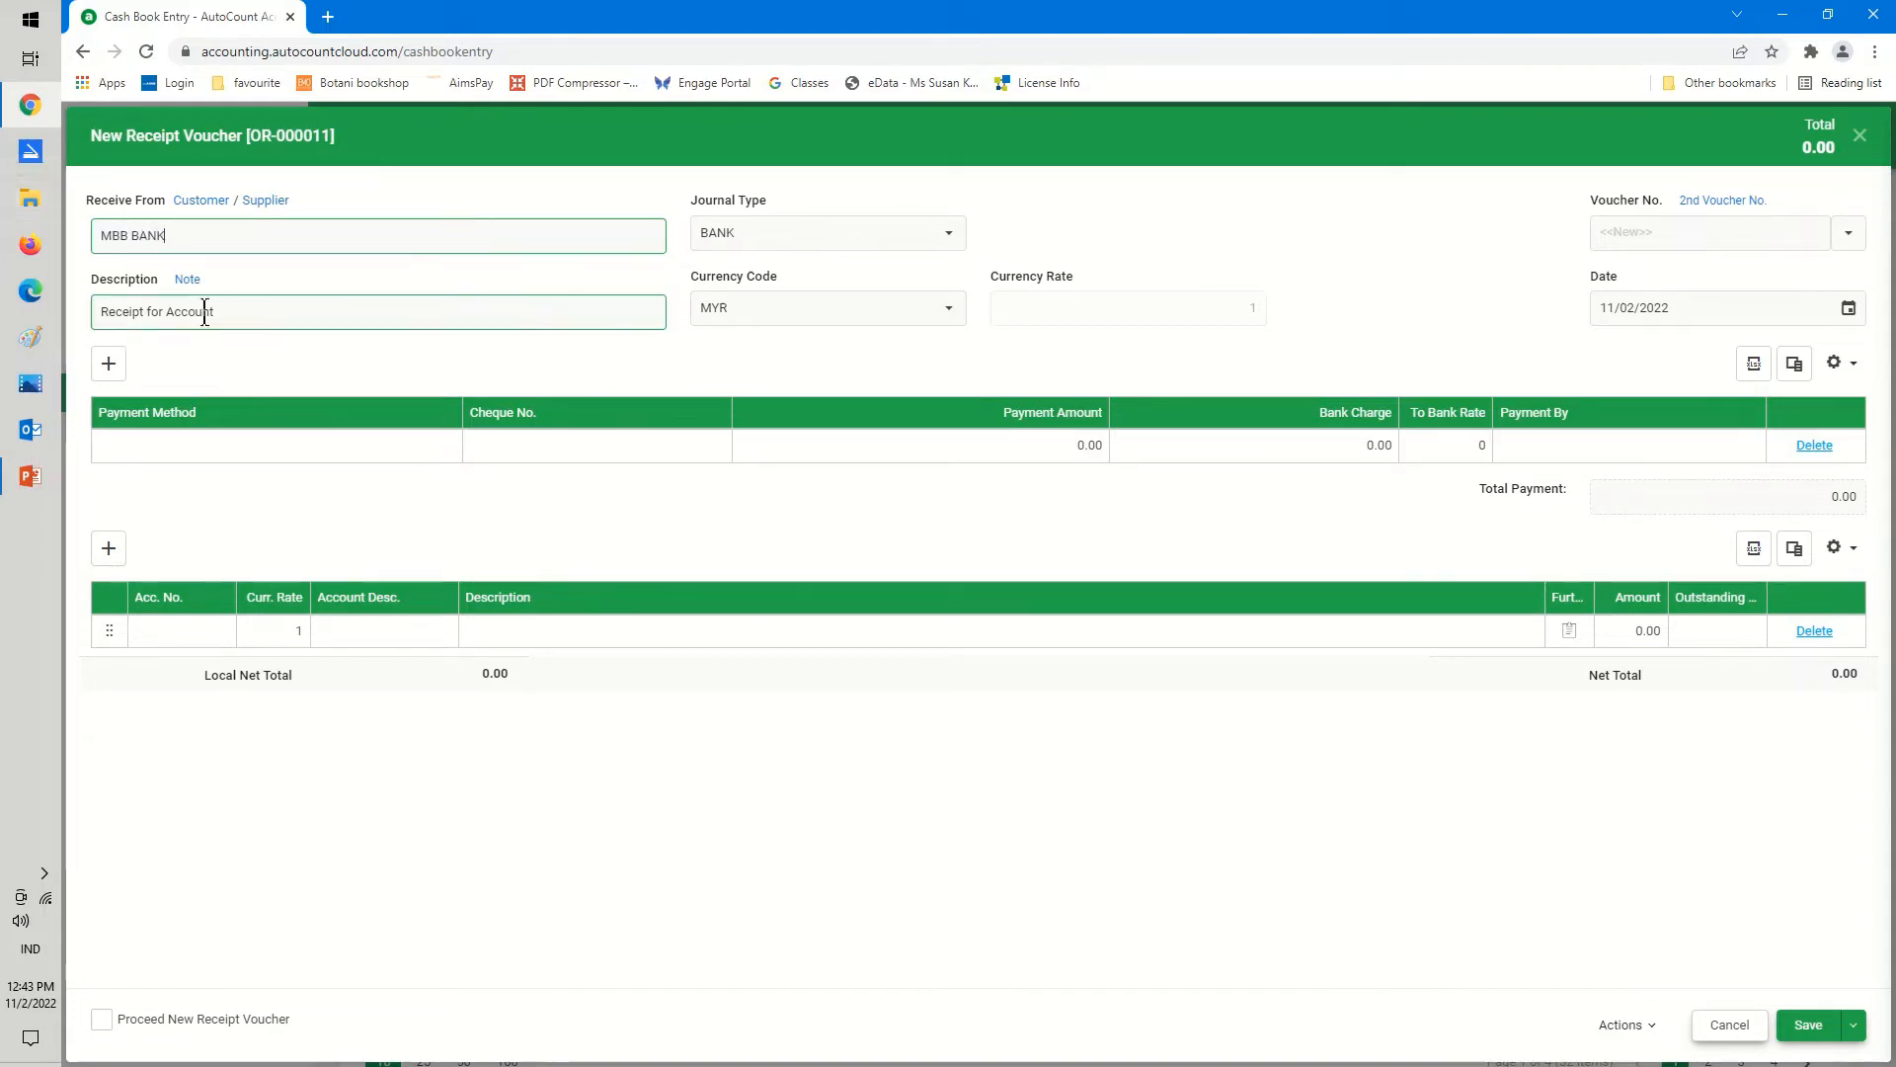
drag(252, 312, 0, 313)
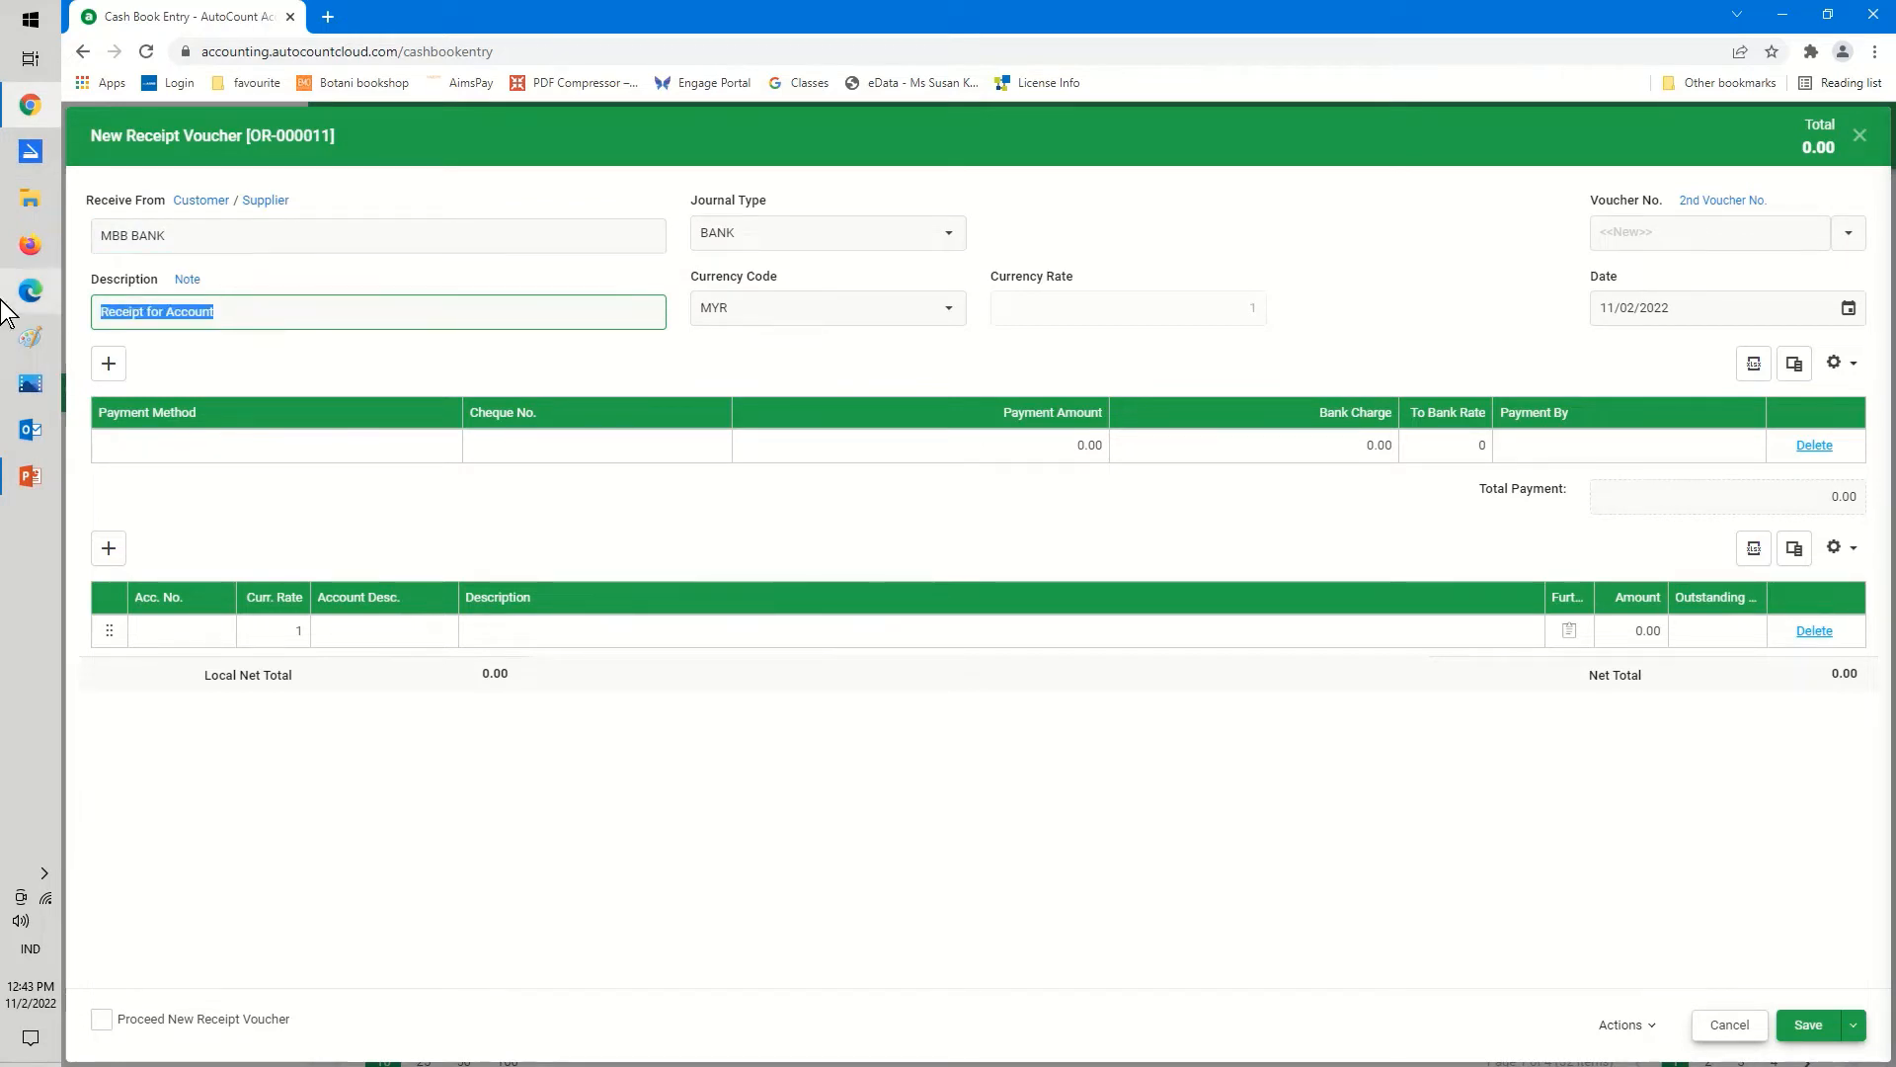
text(BANK )
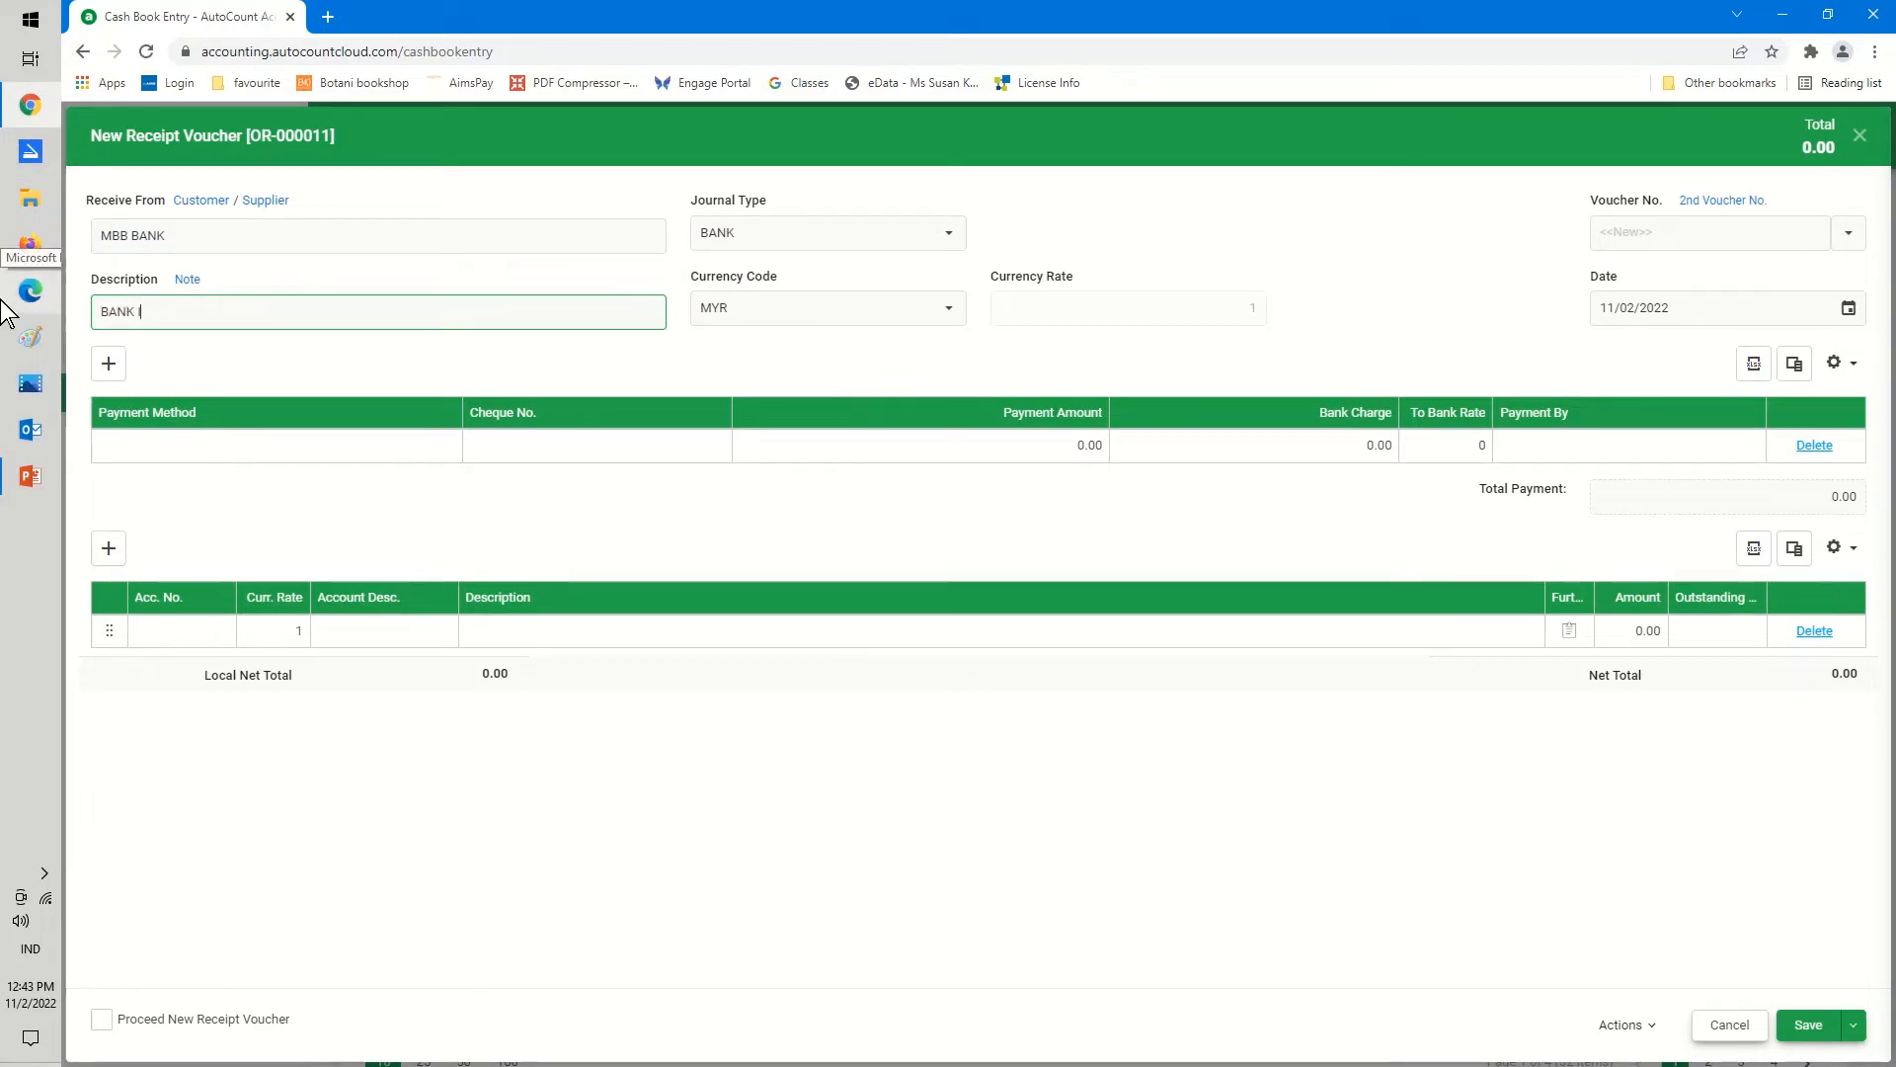
text(INTEREST RECEIVED)
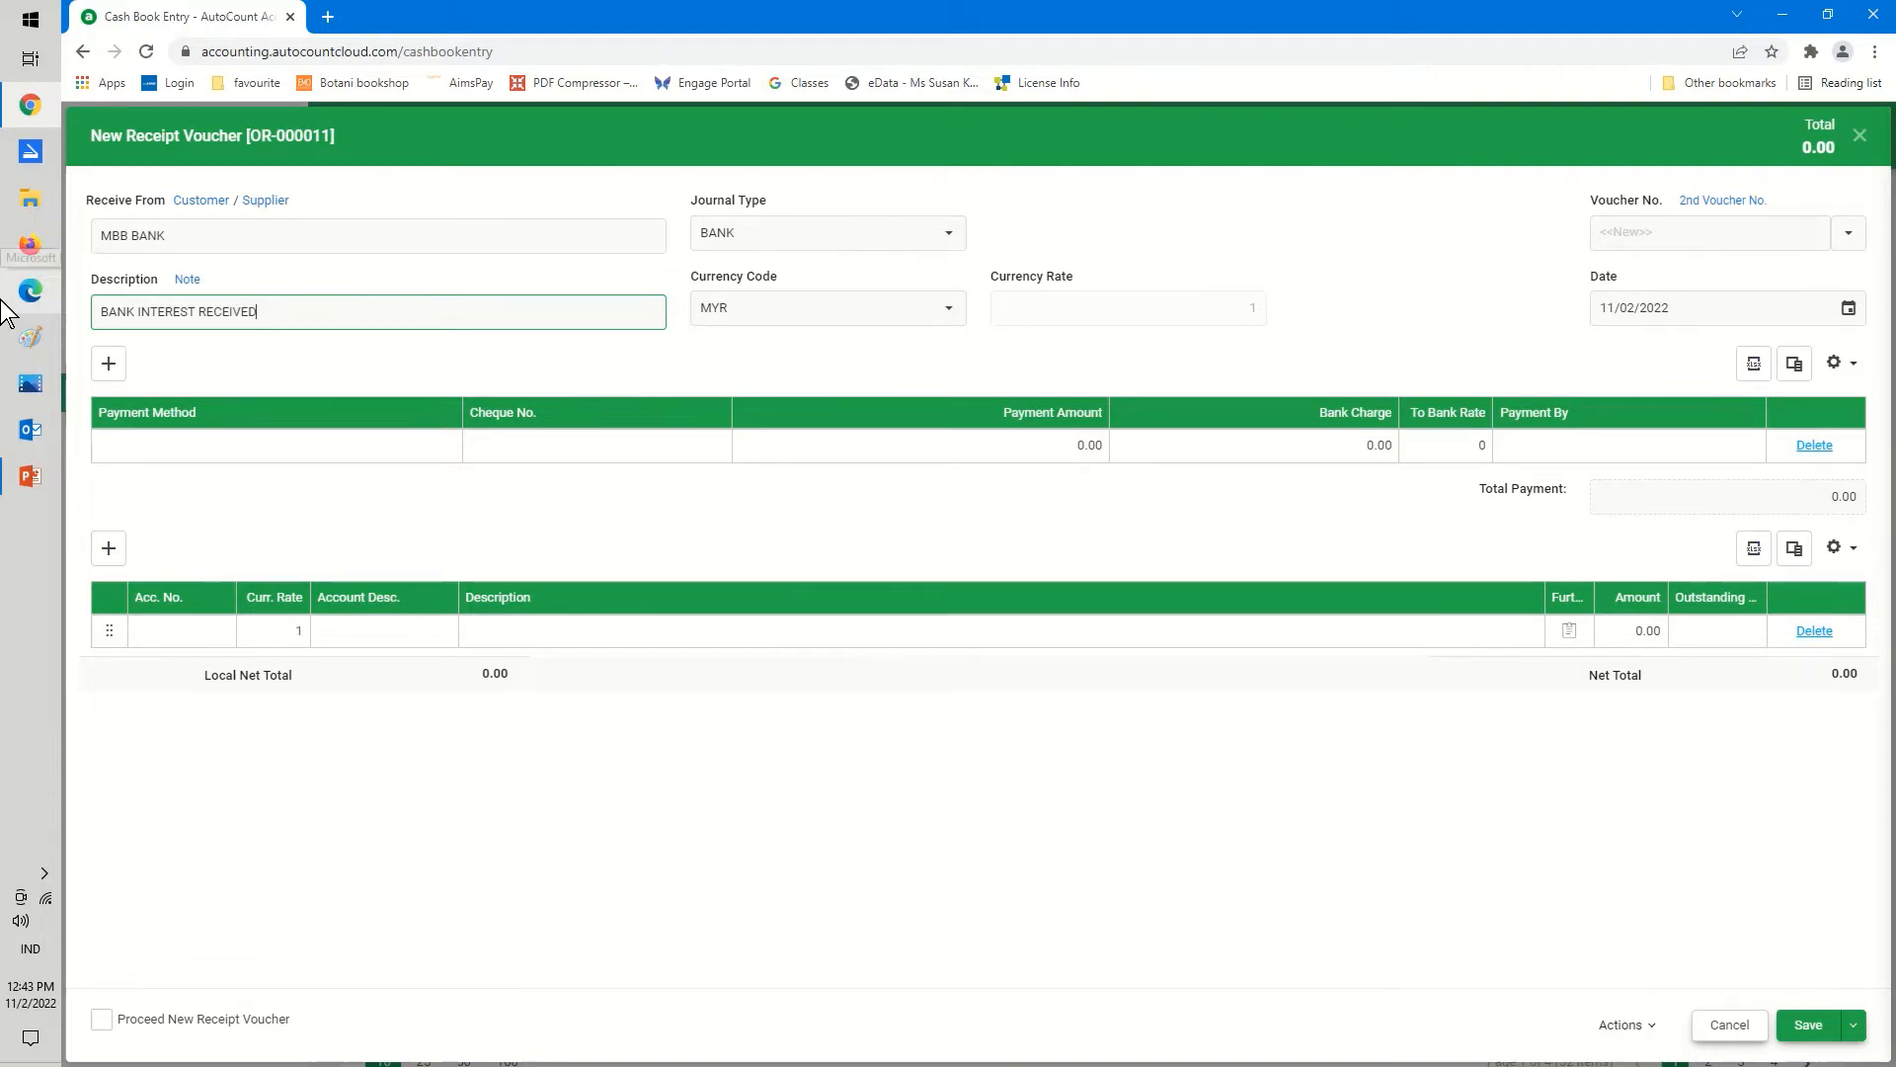
click(1847, 309)
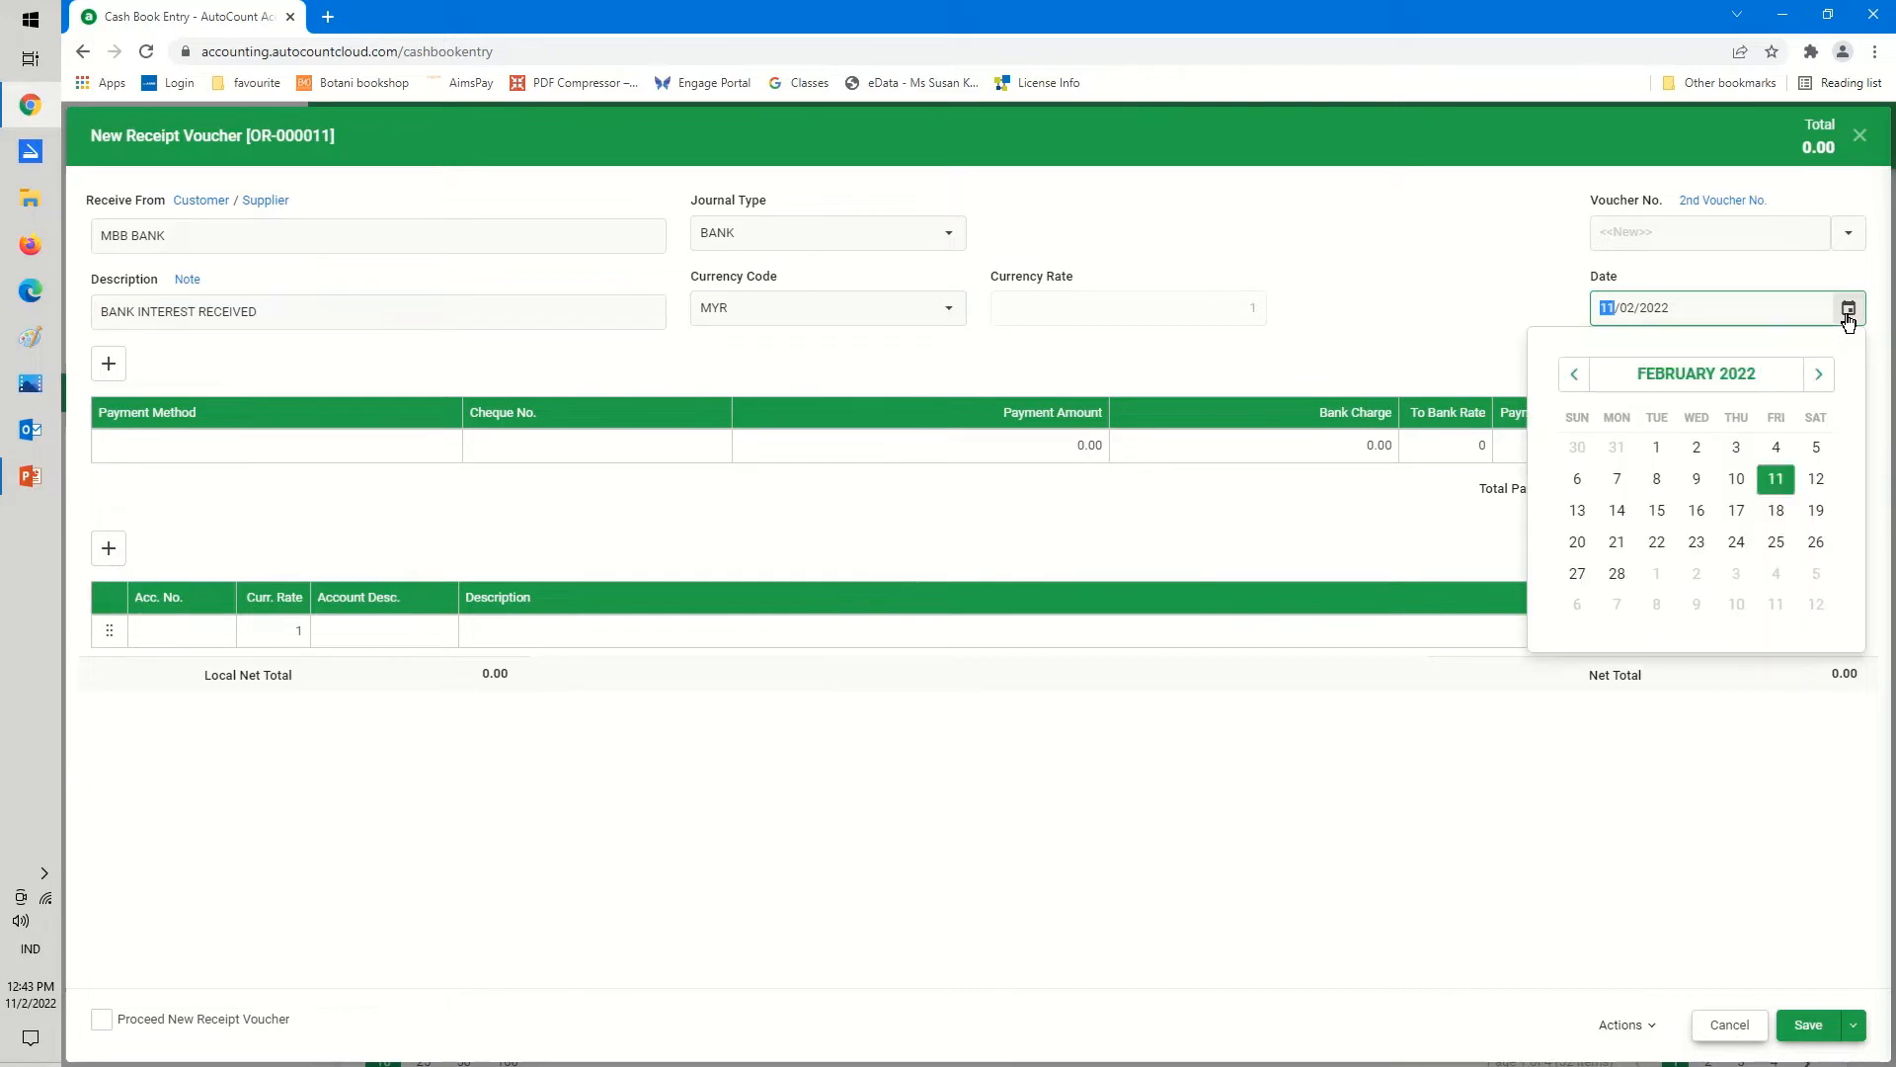
click(1571, 384)
click(1616, 604)
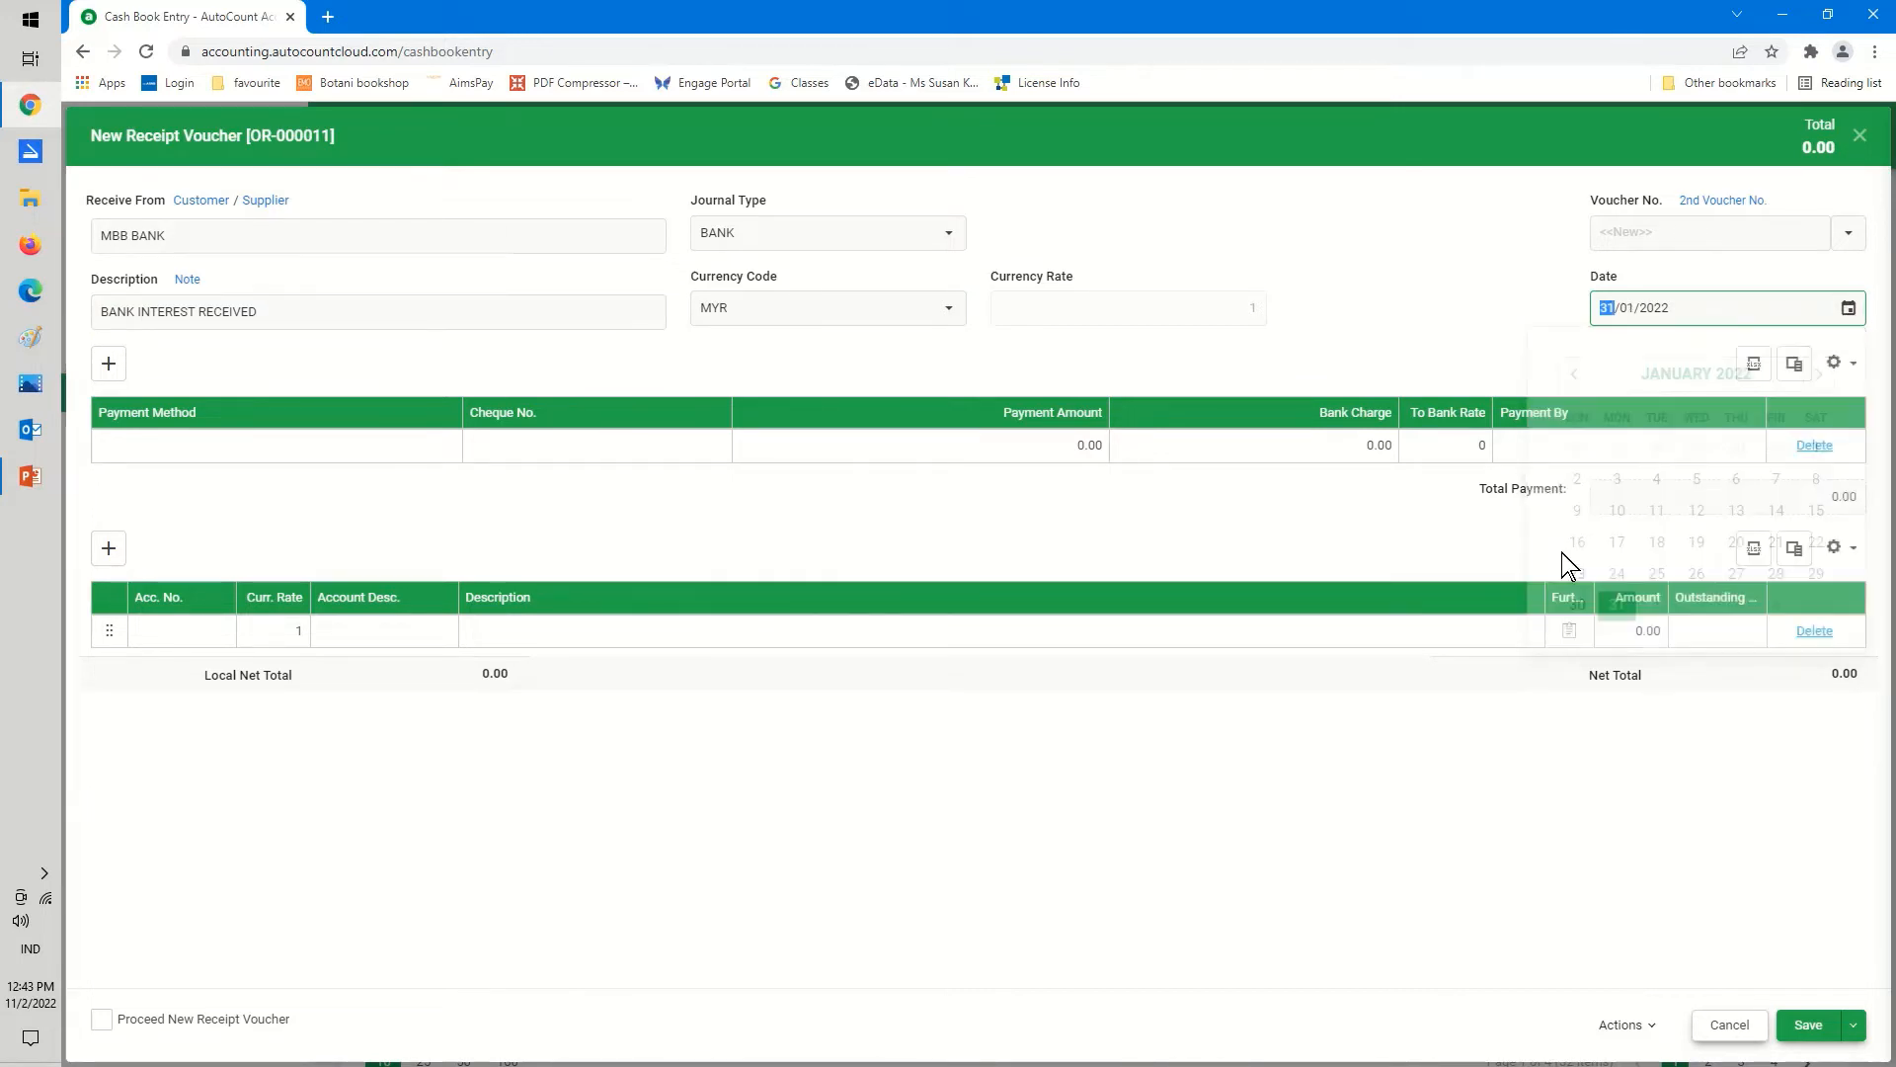
Set the receipt voucher's payment method to MBB BANK with a payment amount of 55.70
click(224, 446)
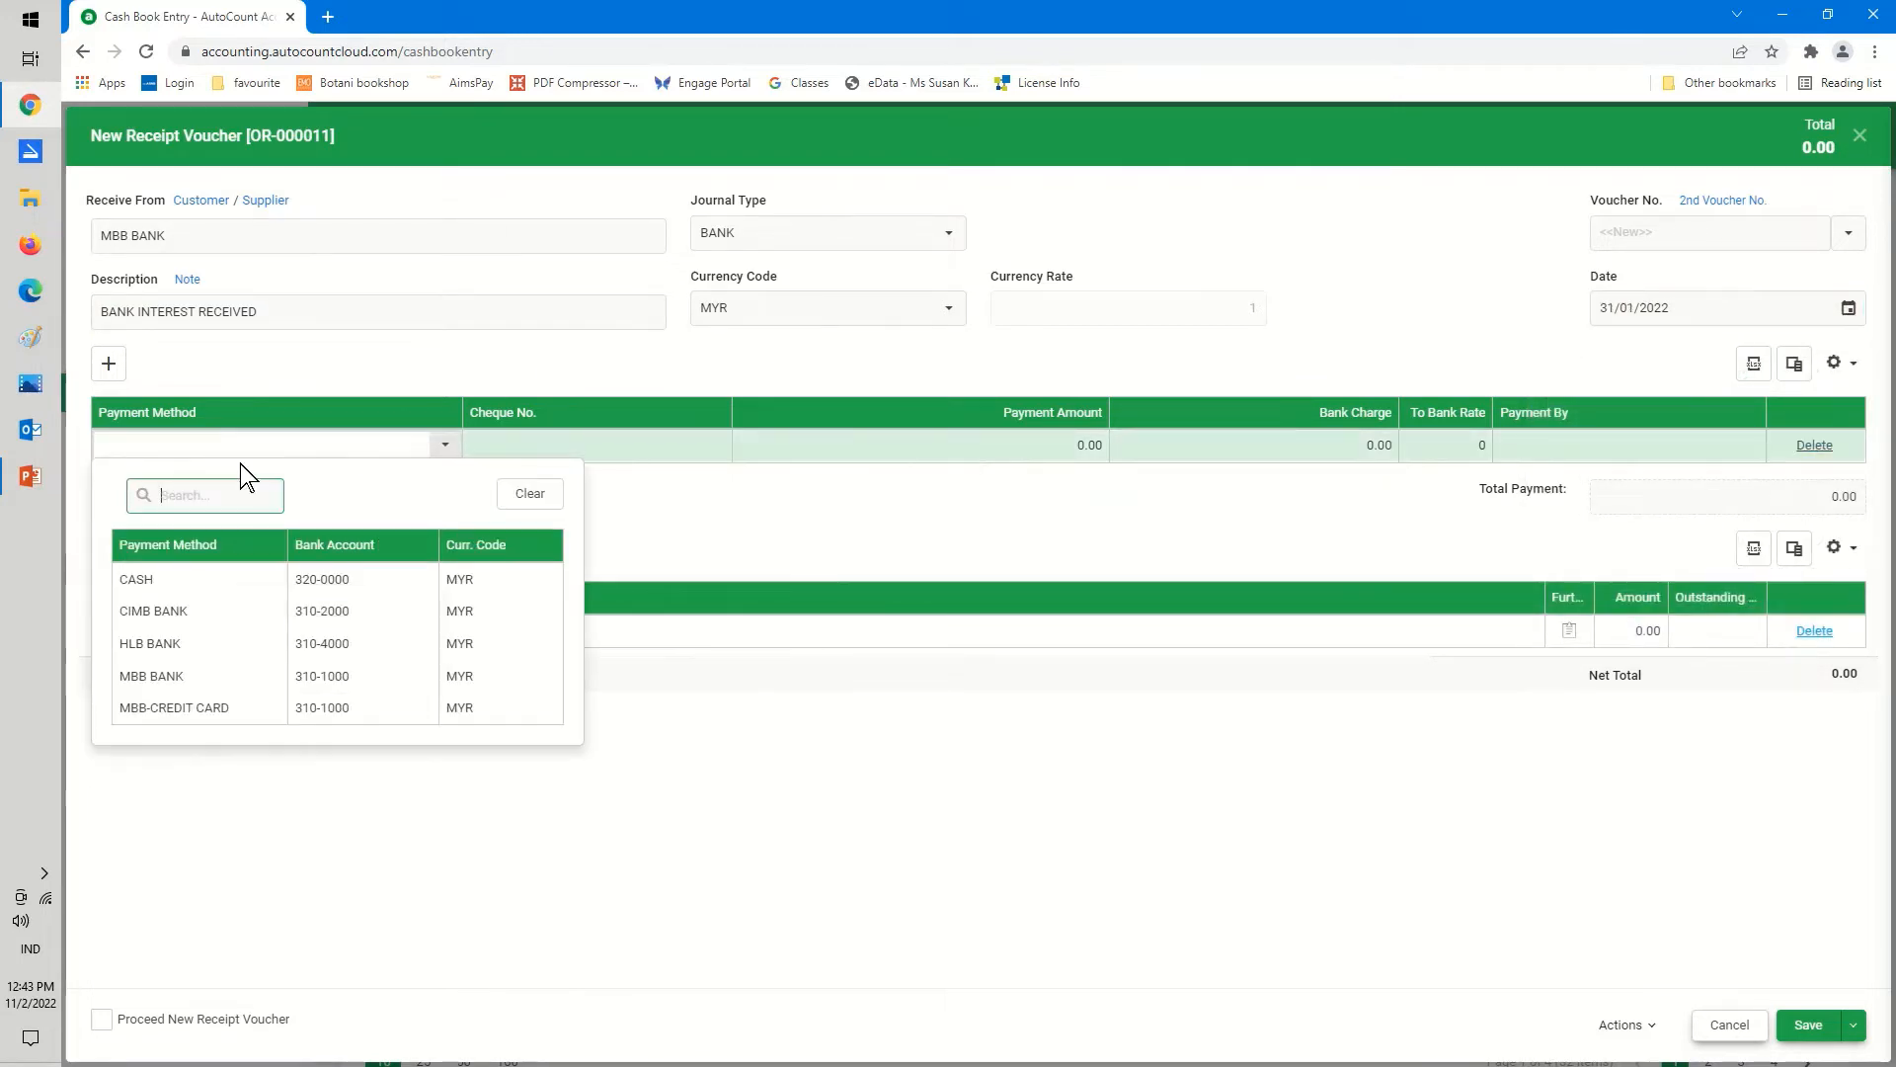
click(318, 675)
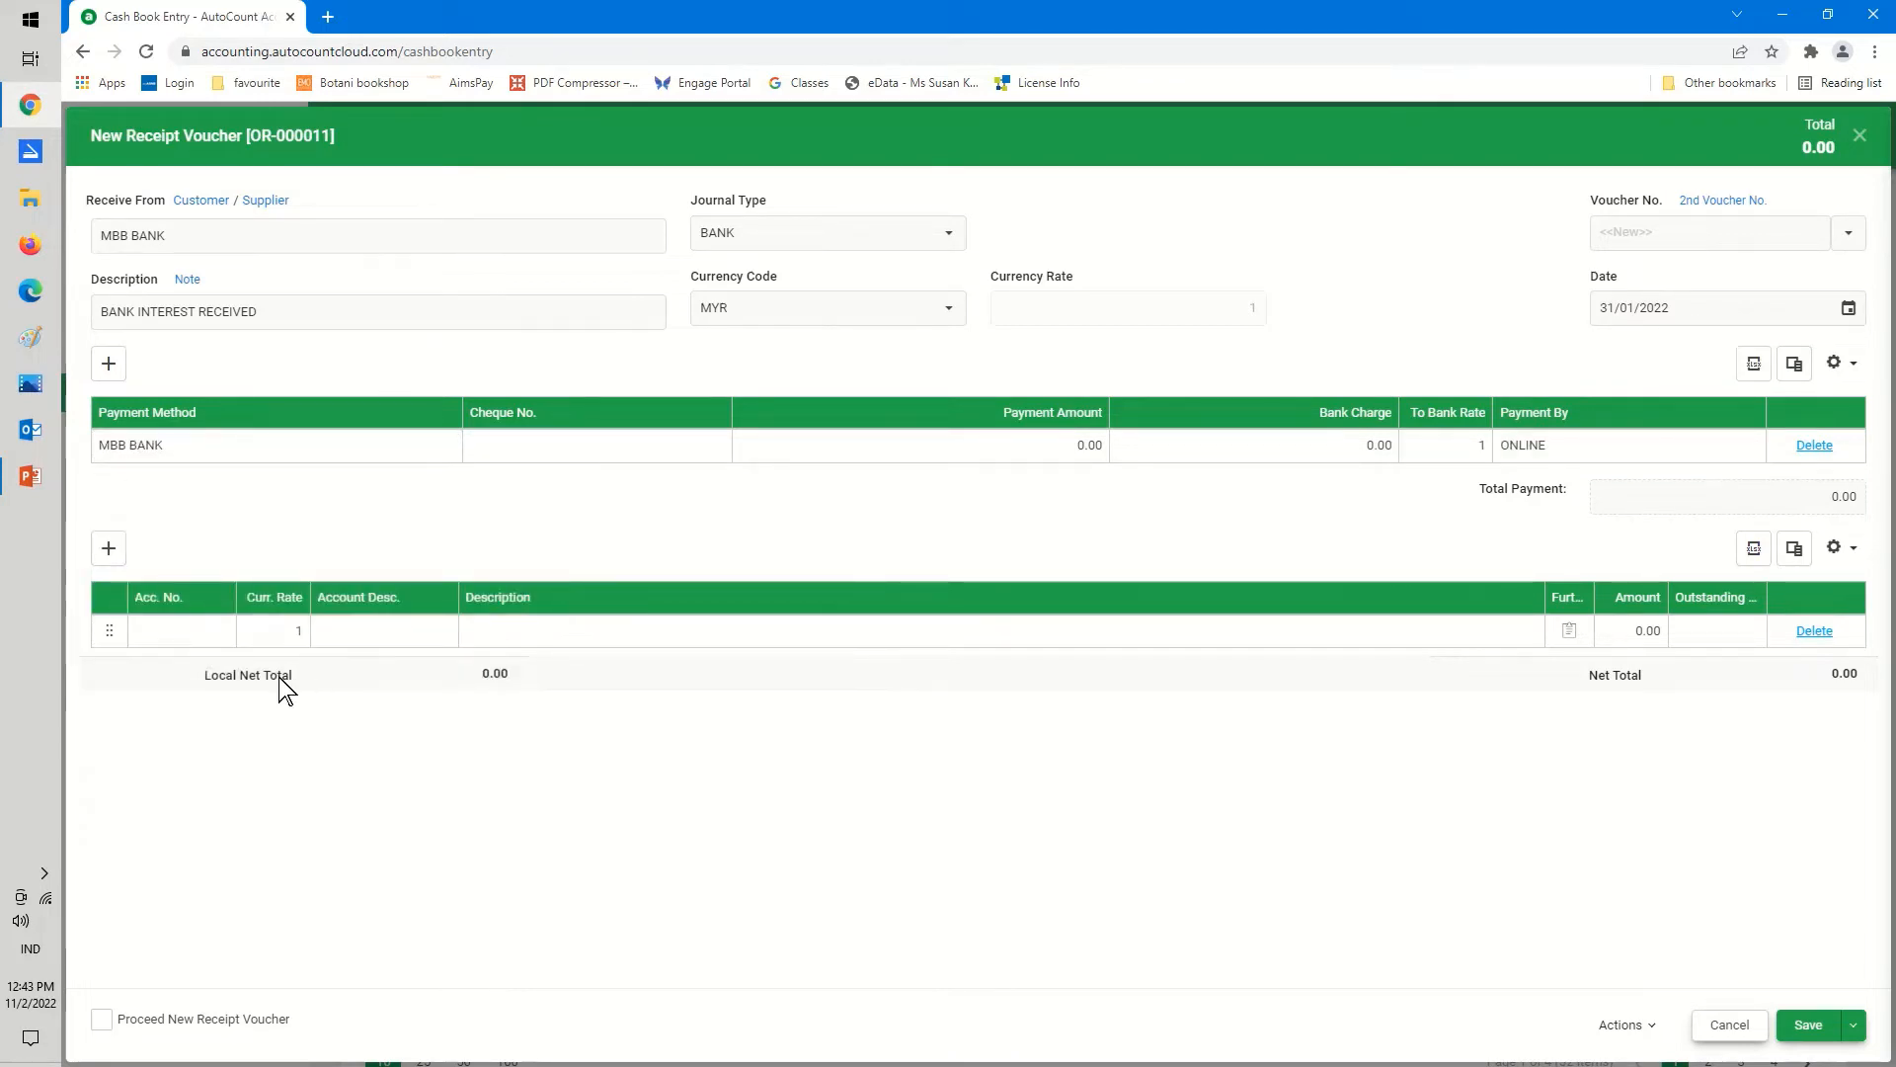
click(1015, 446)
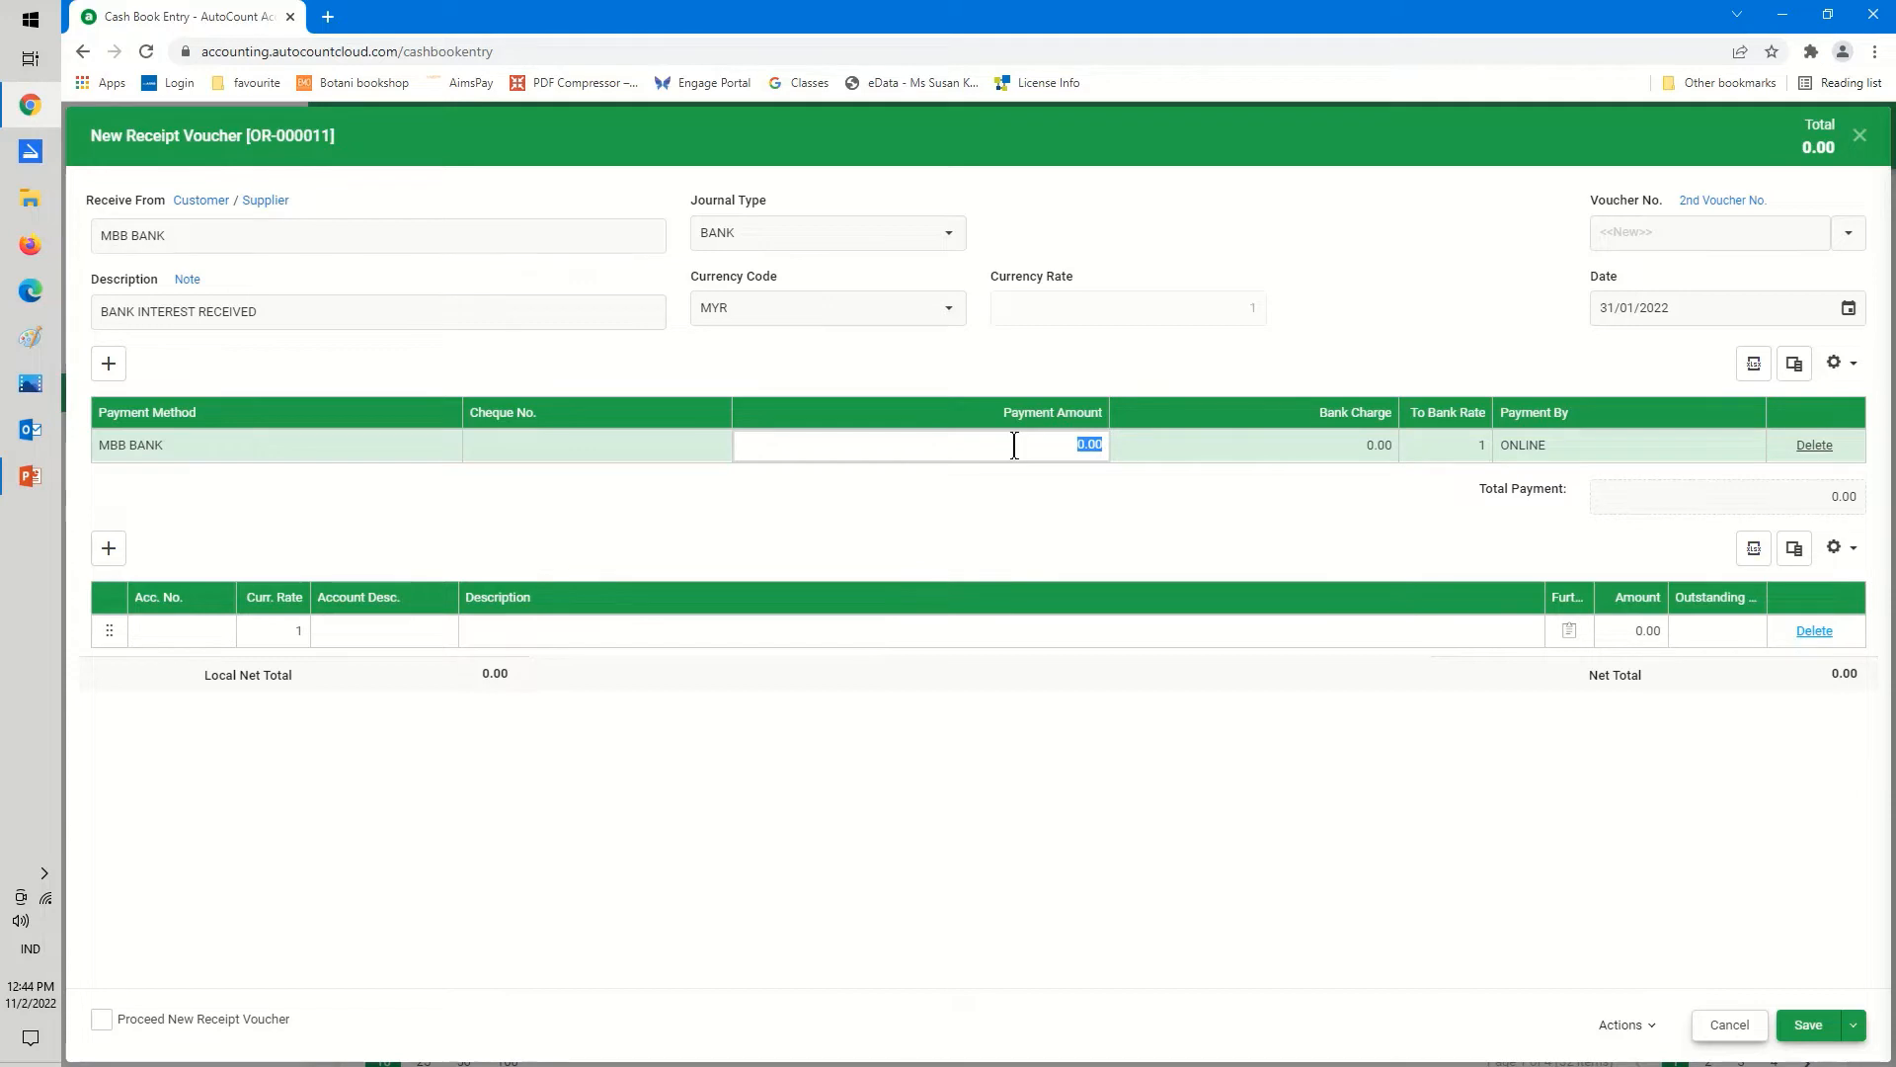
text(55.7)
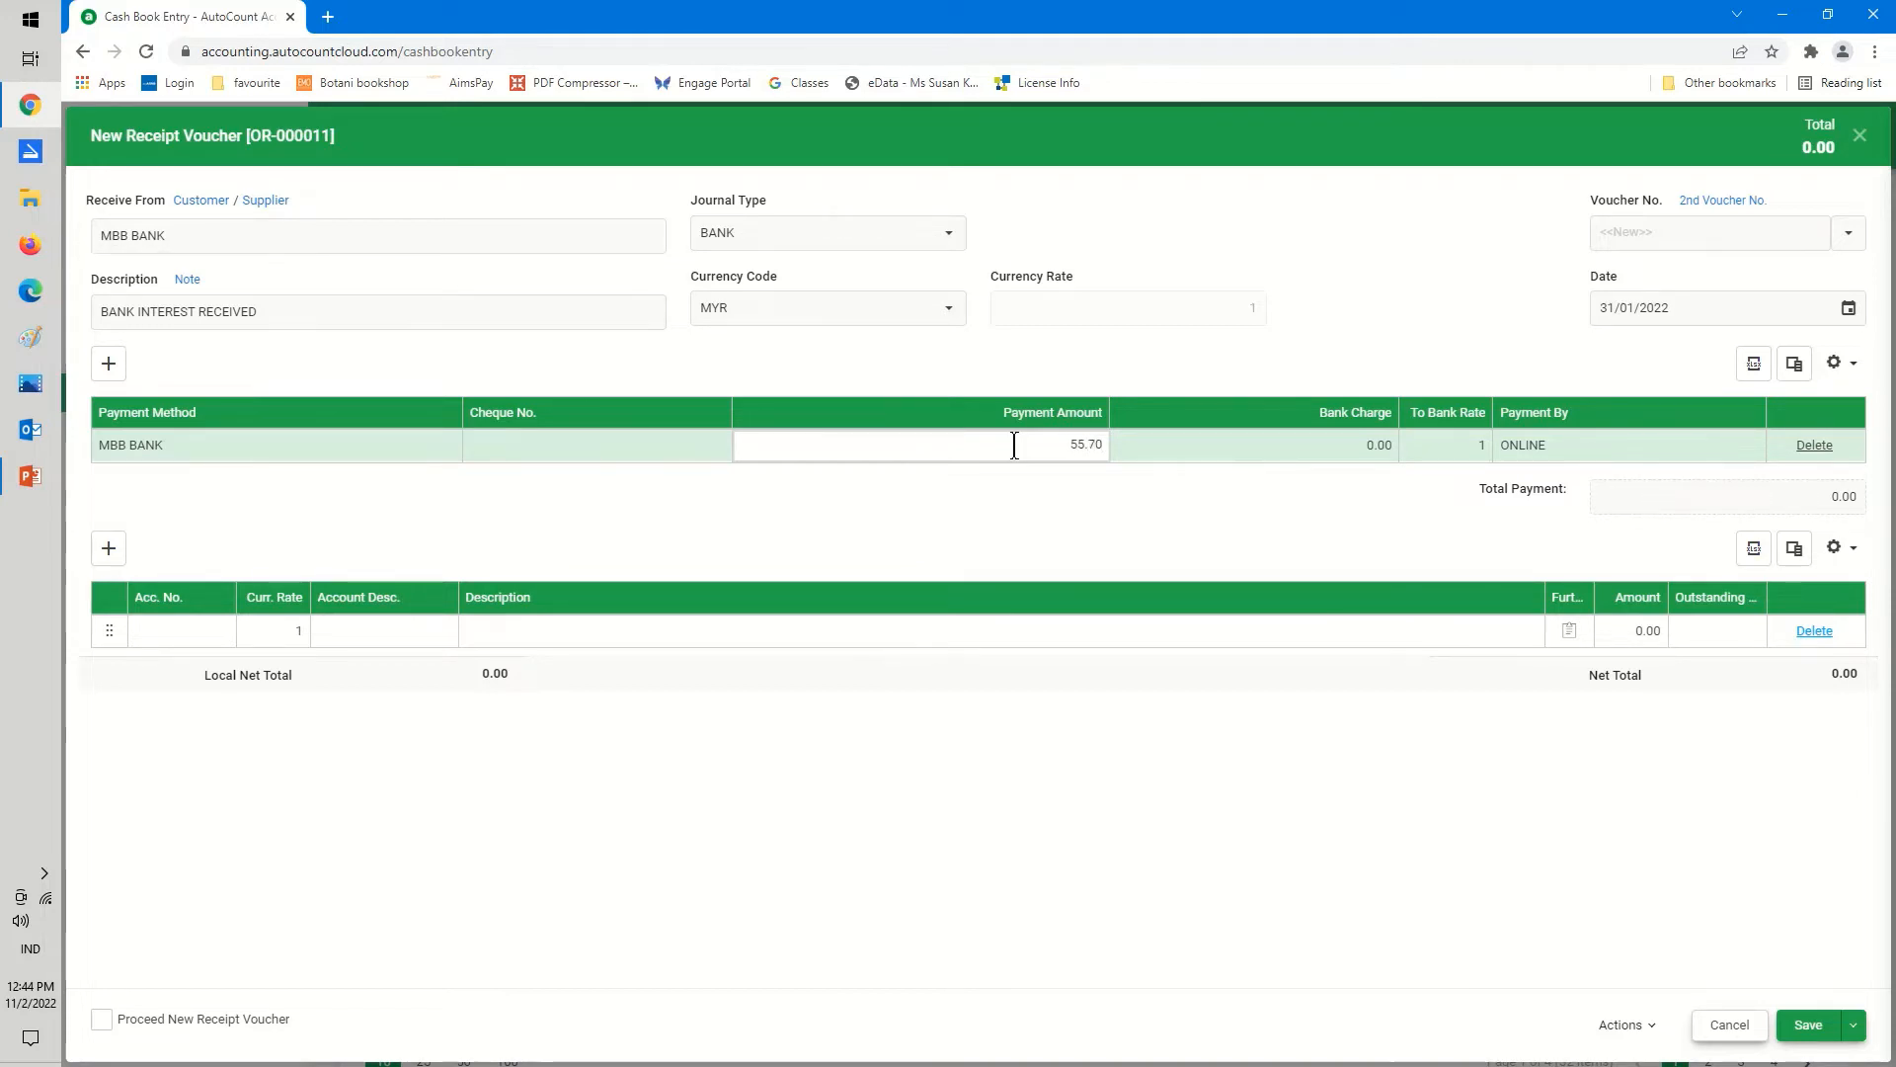
Search the account line's accounts for BAN, then discard the unsaved receipt voucher and return to the cash book list
click(160, 633)
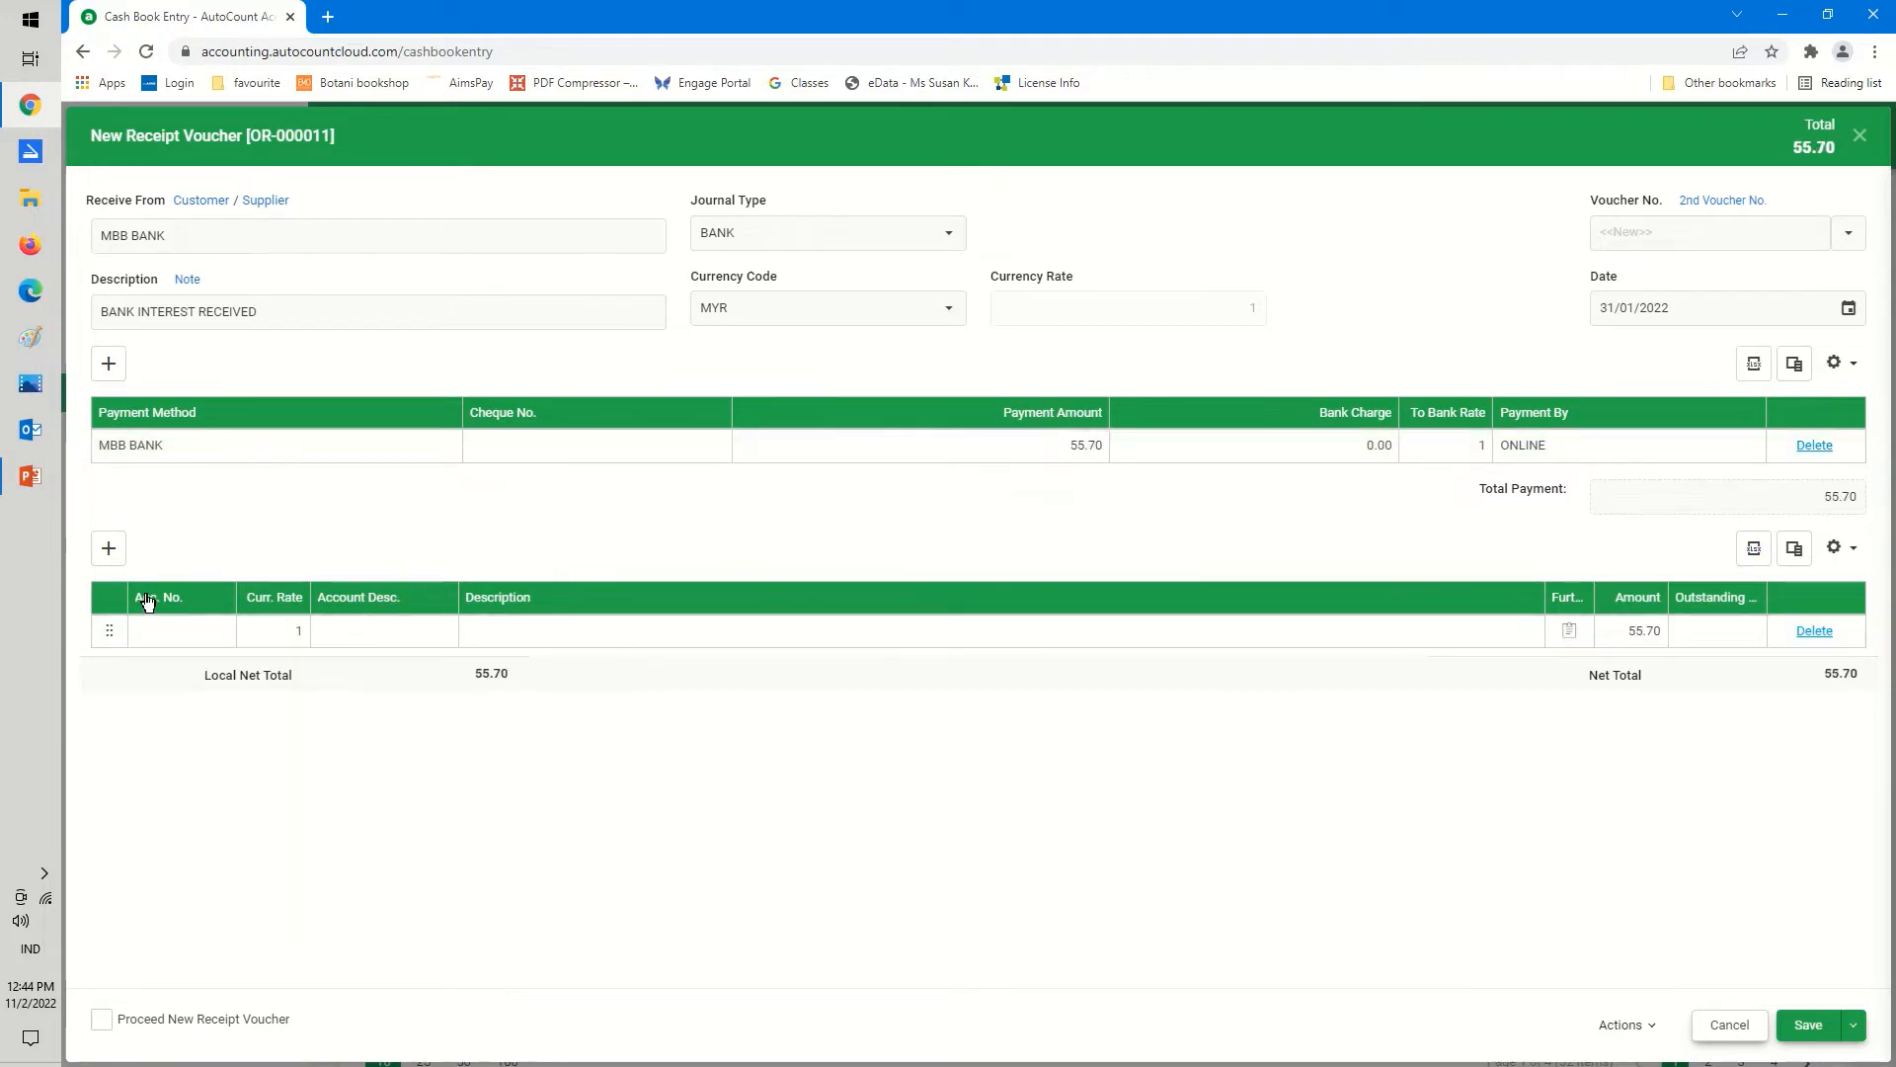
click(156, 630)
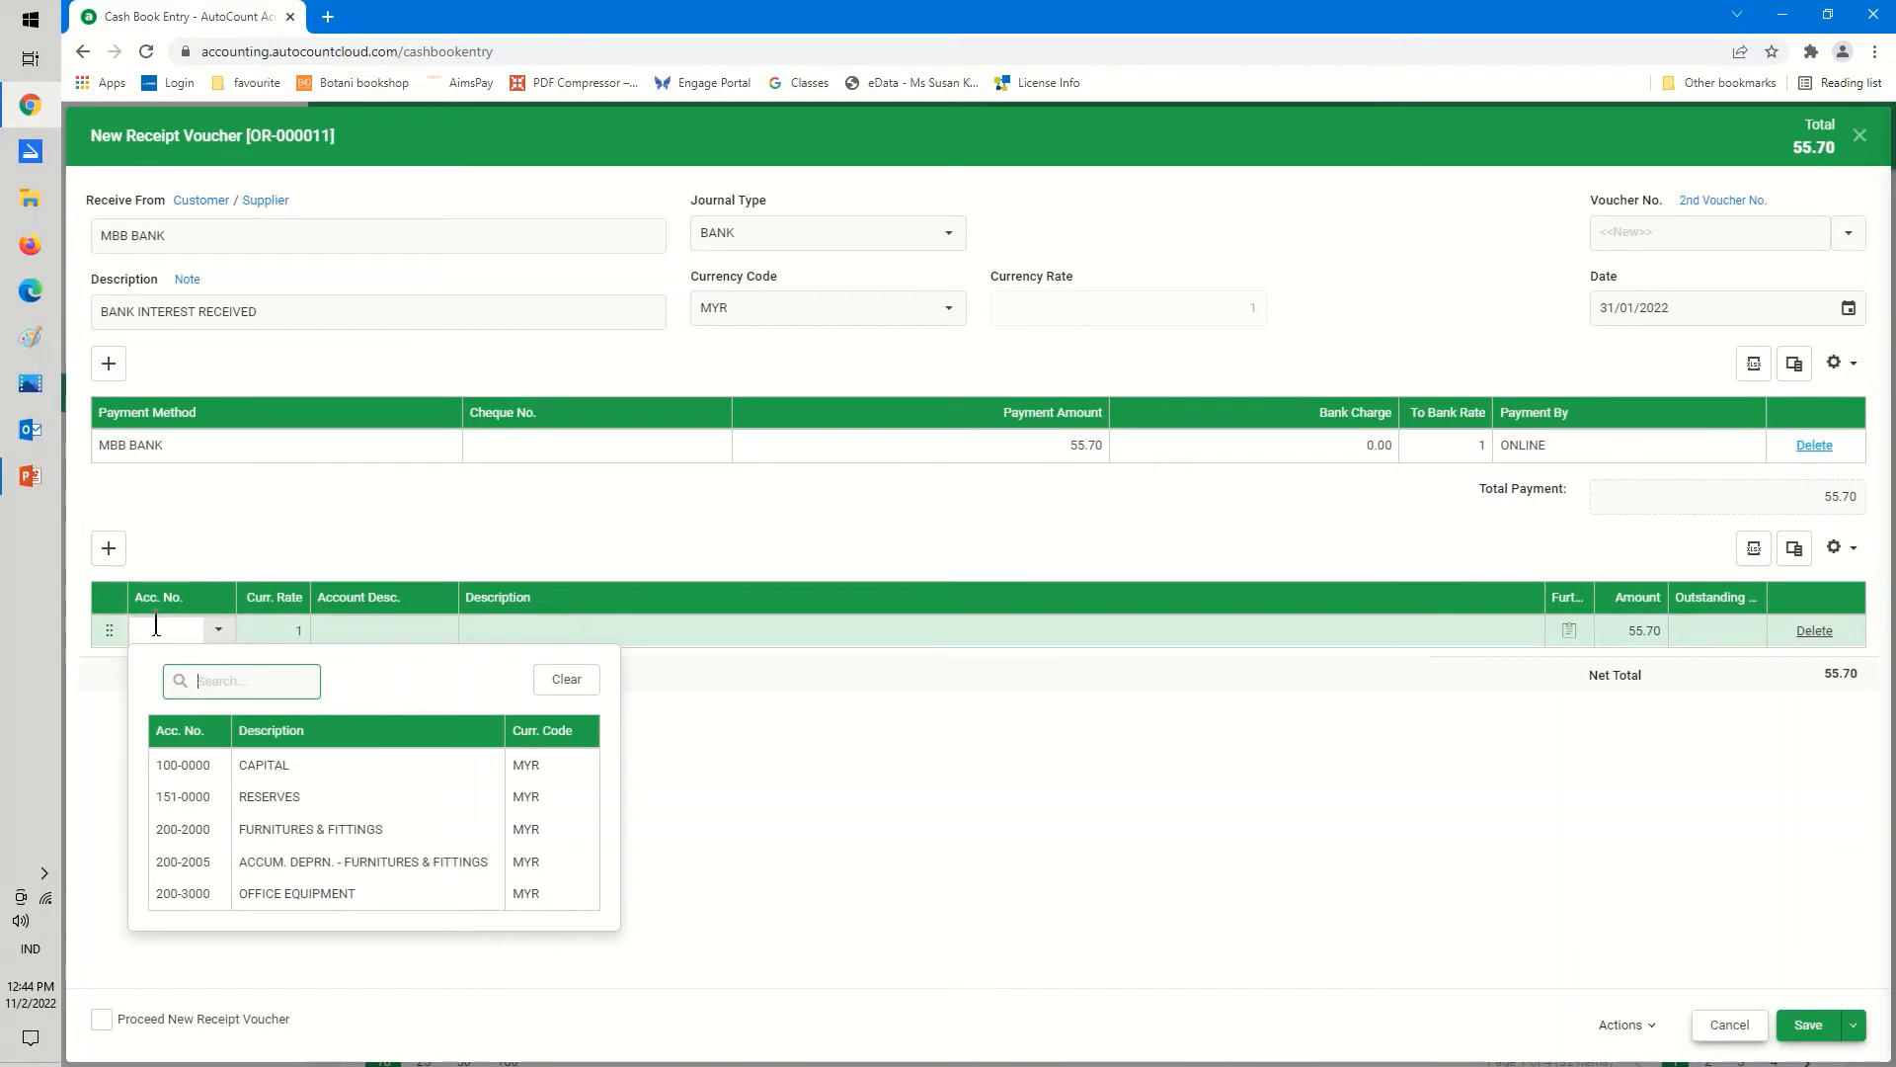
text(BAN)
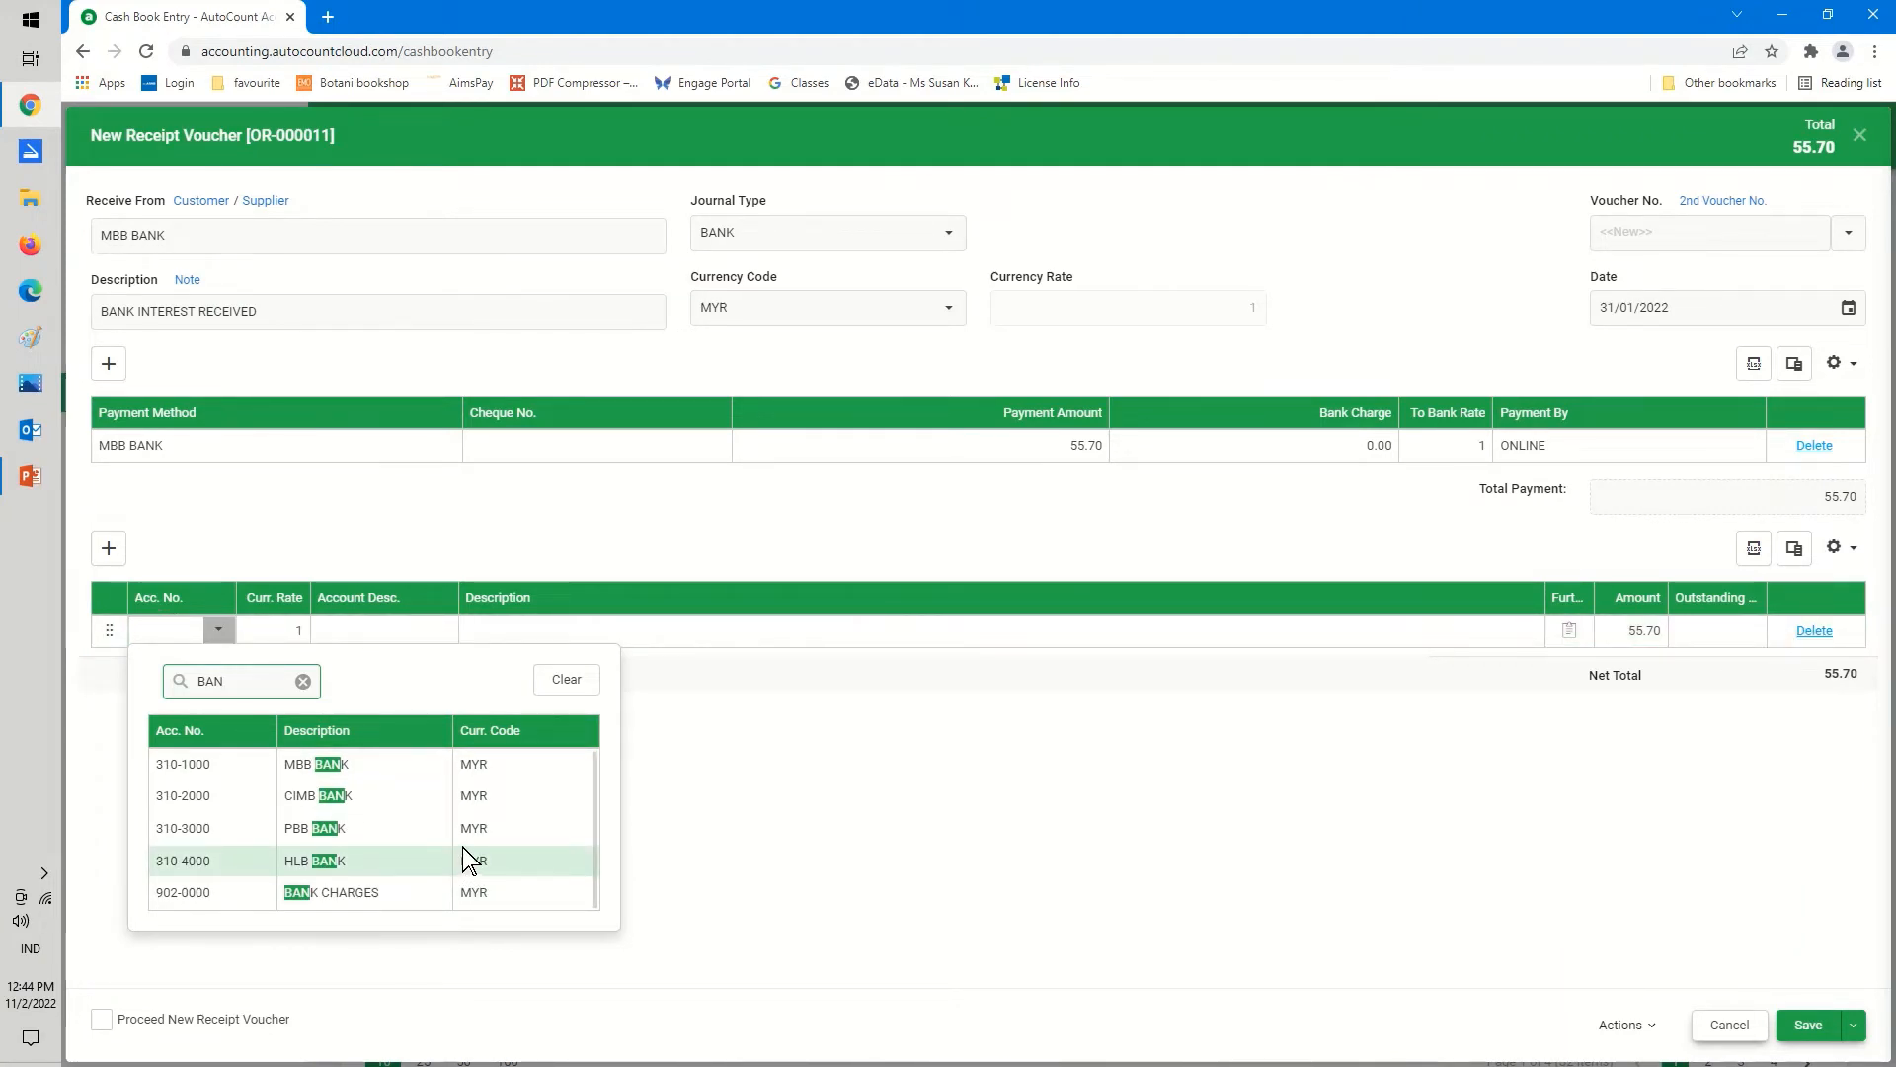
click(566, 681)
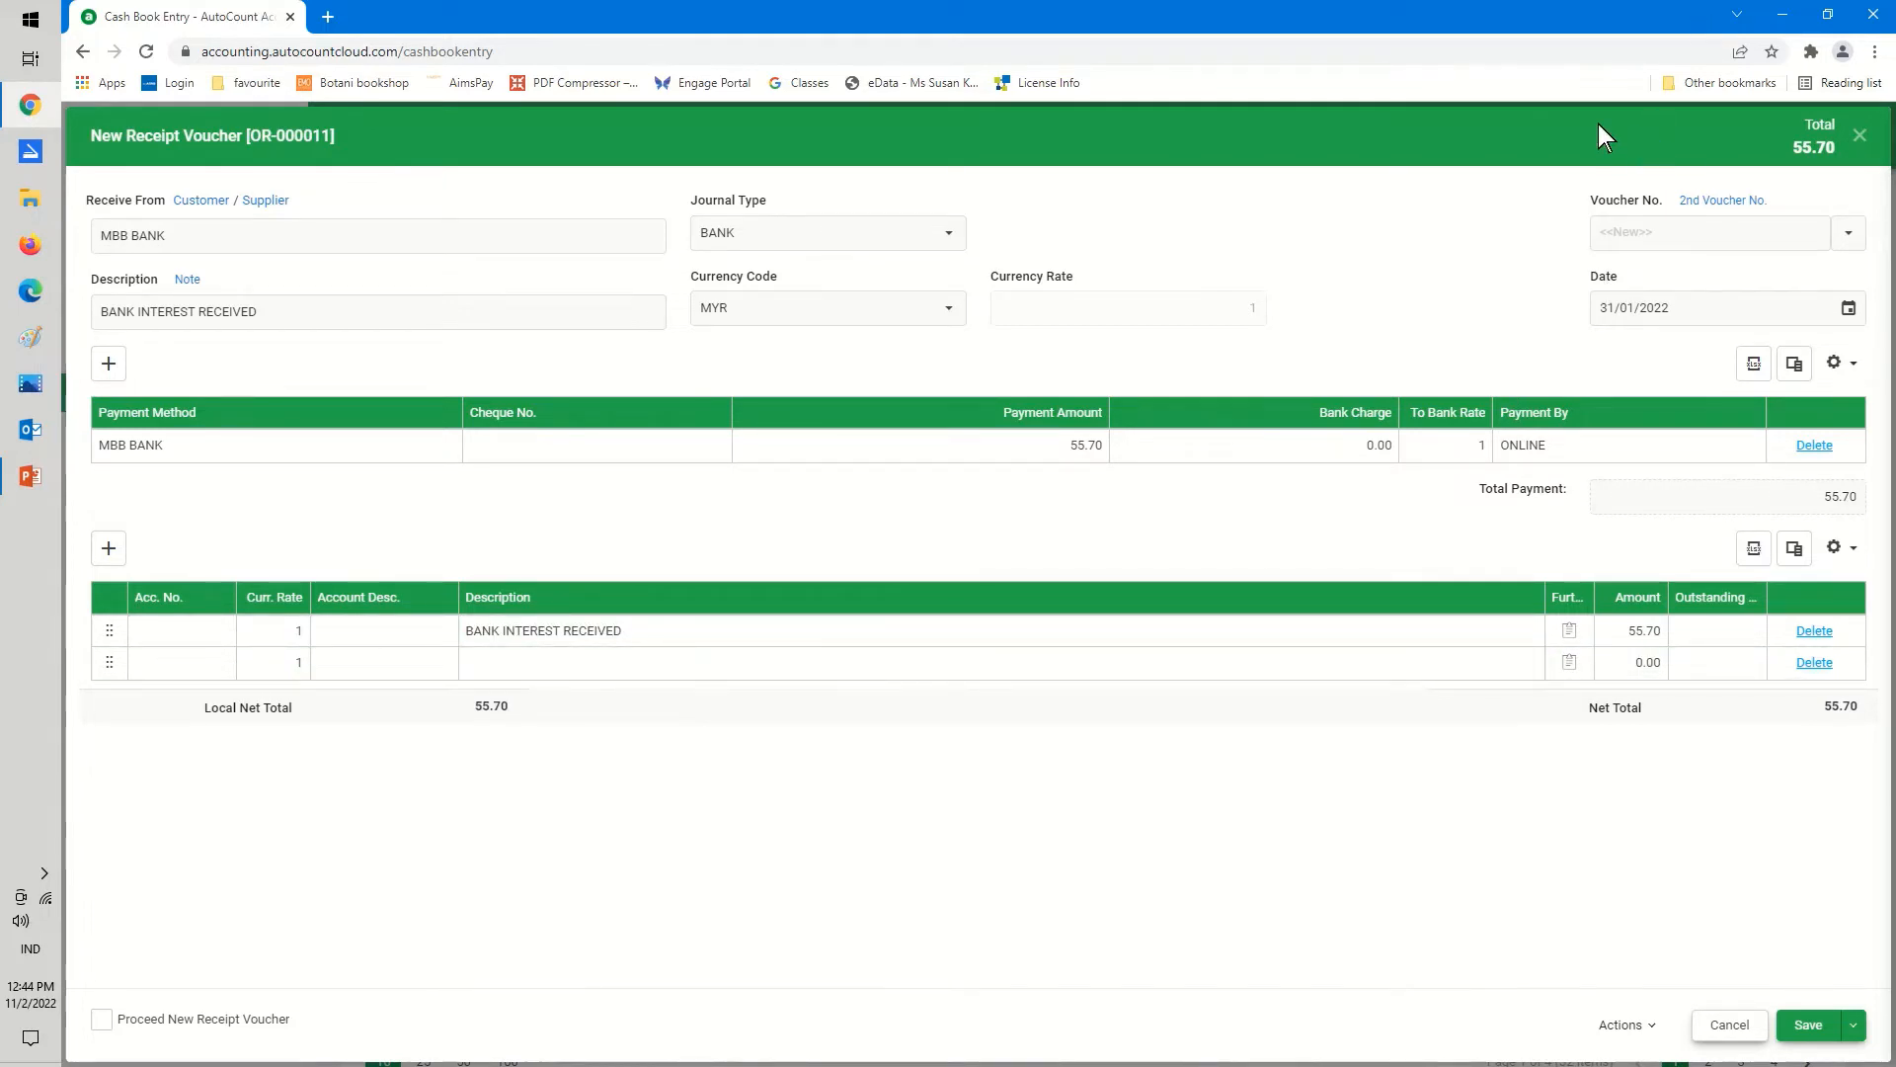
click(1859, 135)
click(923, 608)
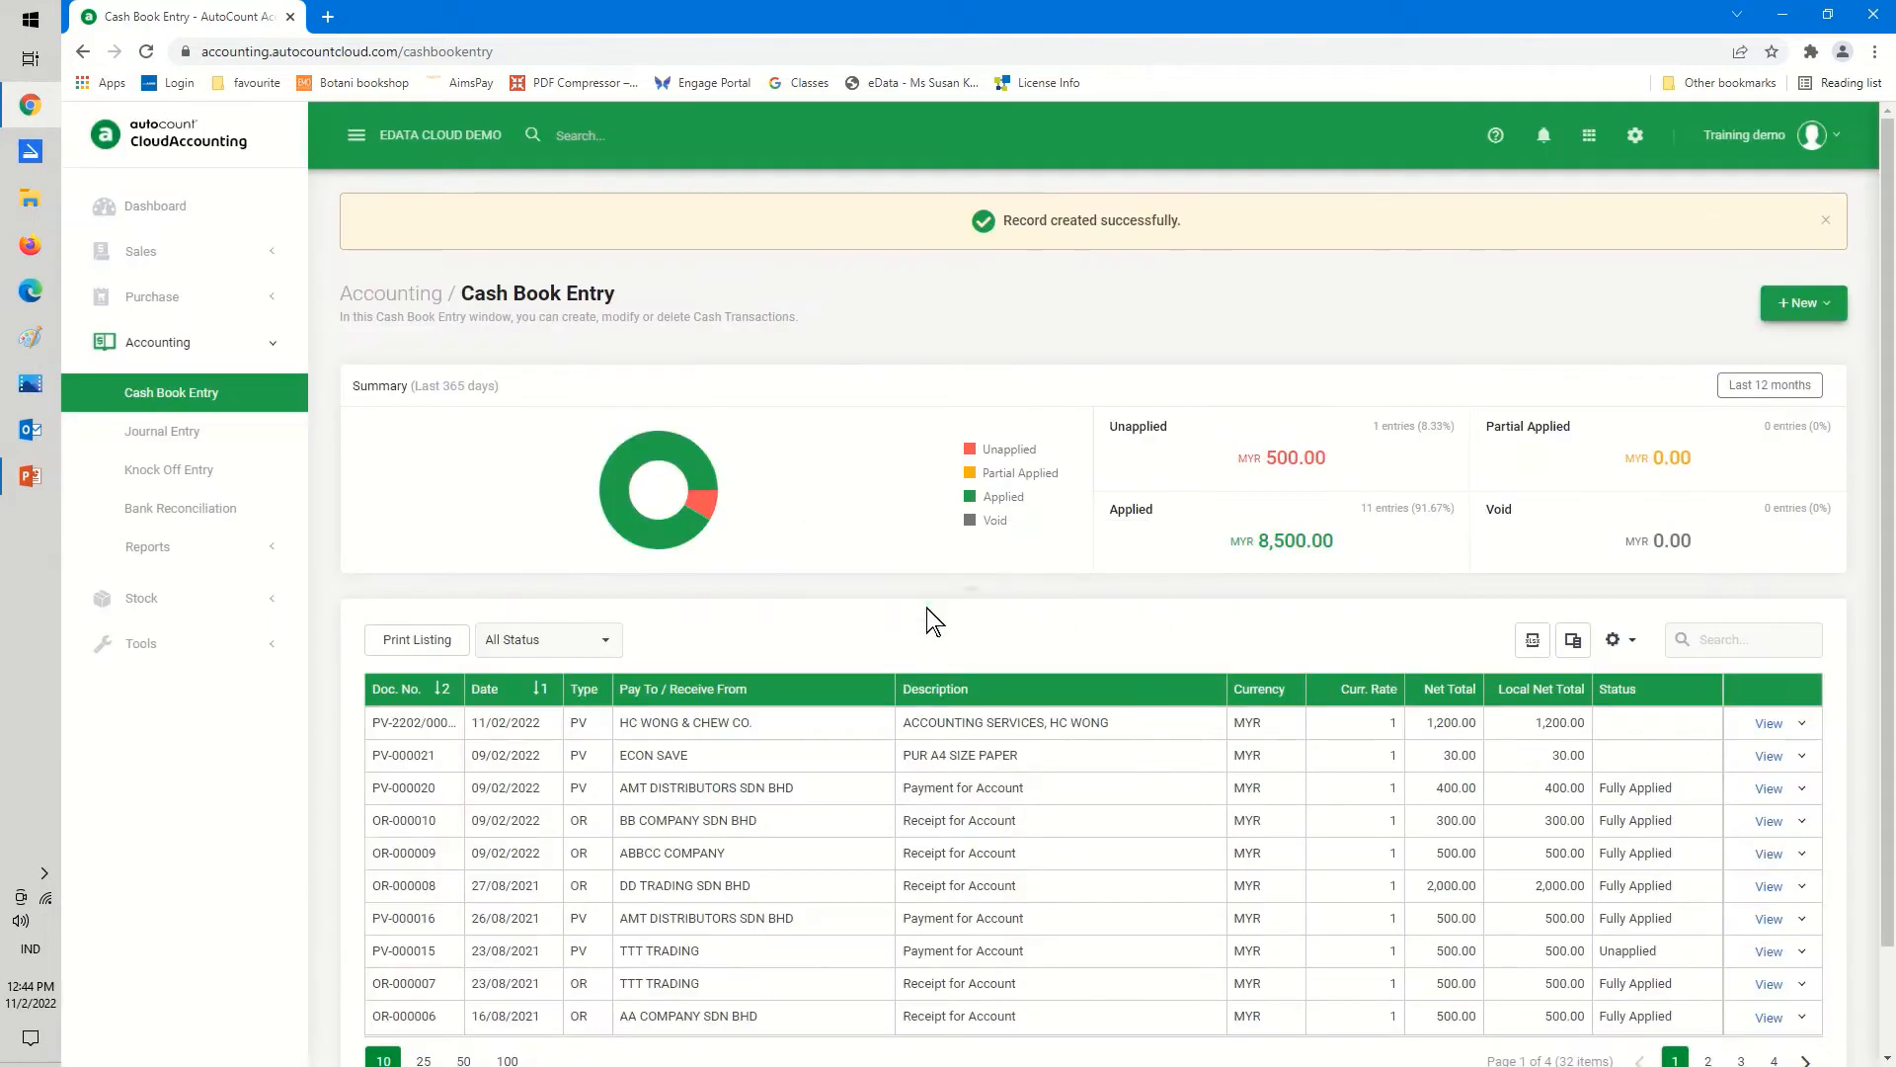
In the chart of accounts, rename the LATE INTEREST CHARGE account under OTHER INCOMES to BANK INTEREST RECEIVED and save it
click(1589, 135)
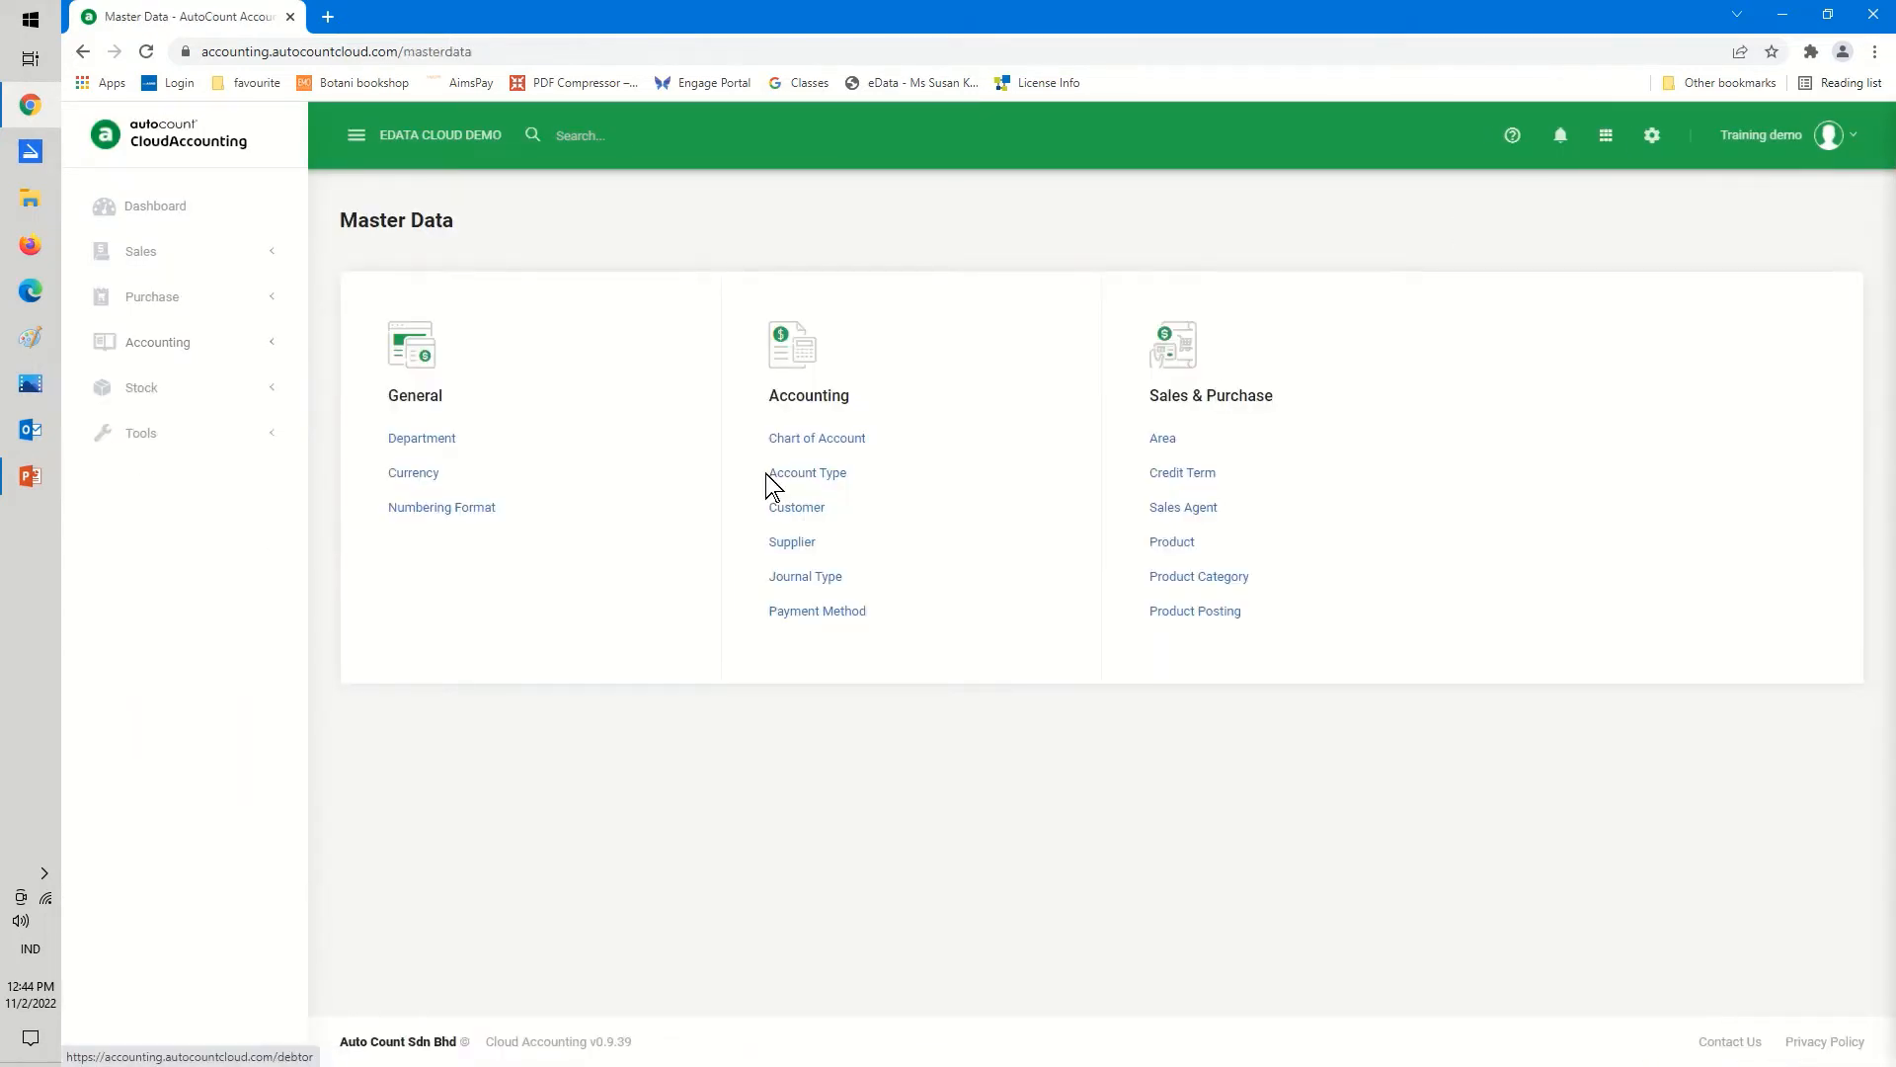
click(833, 441)
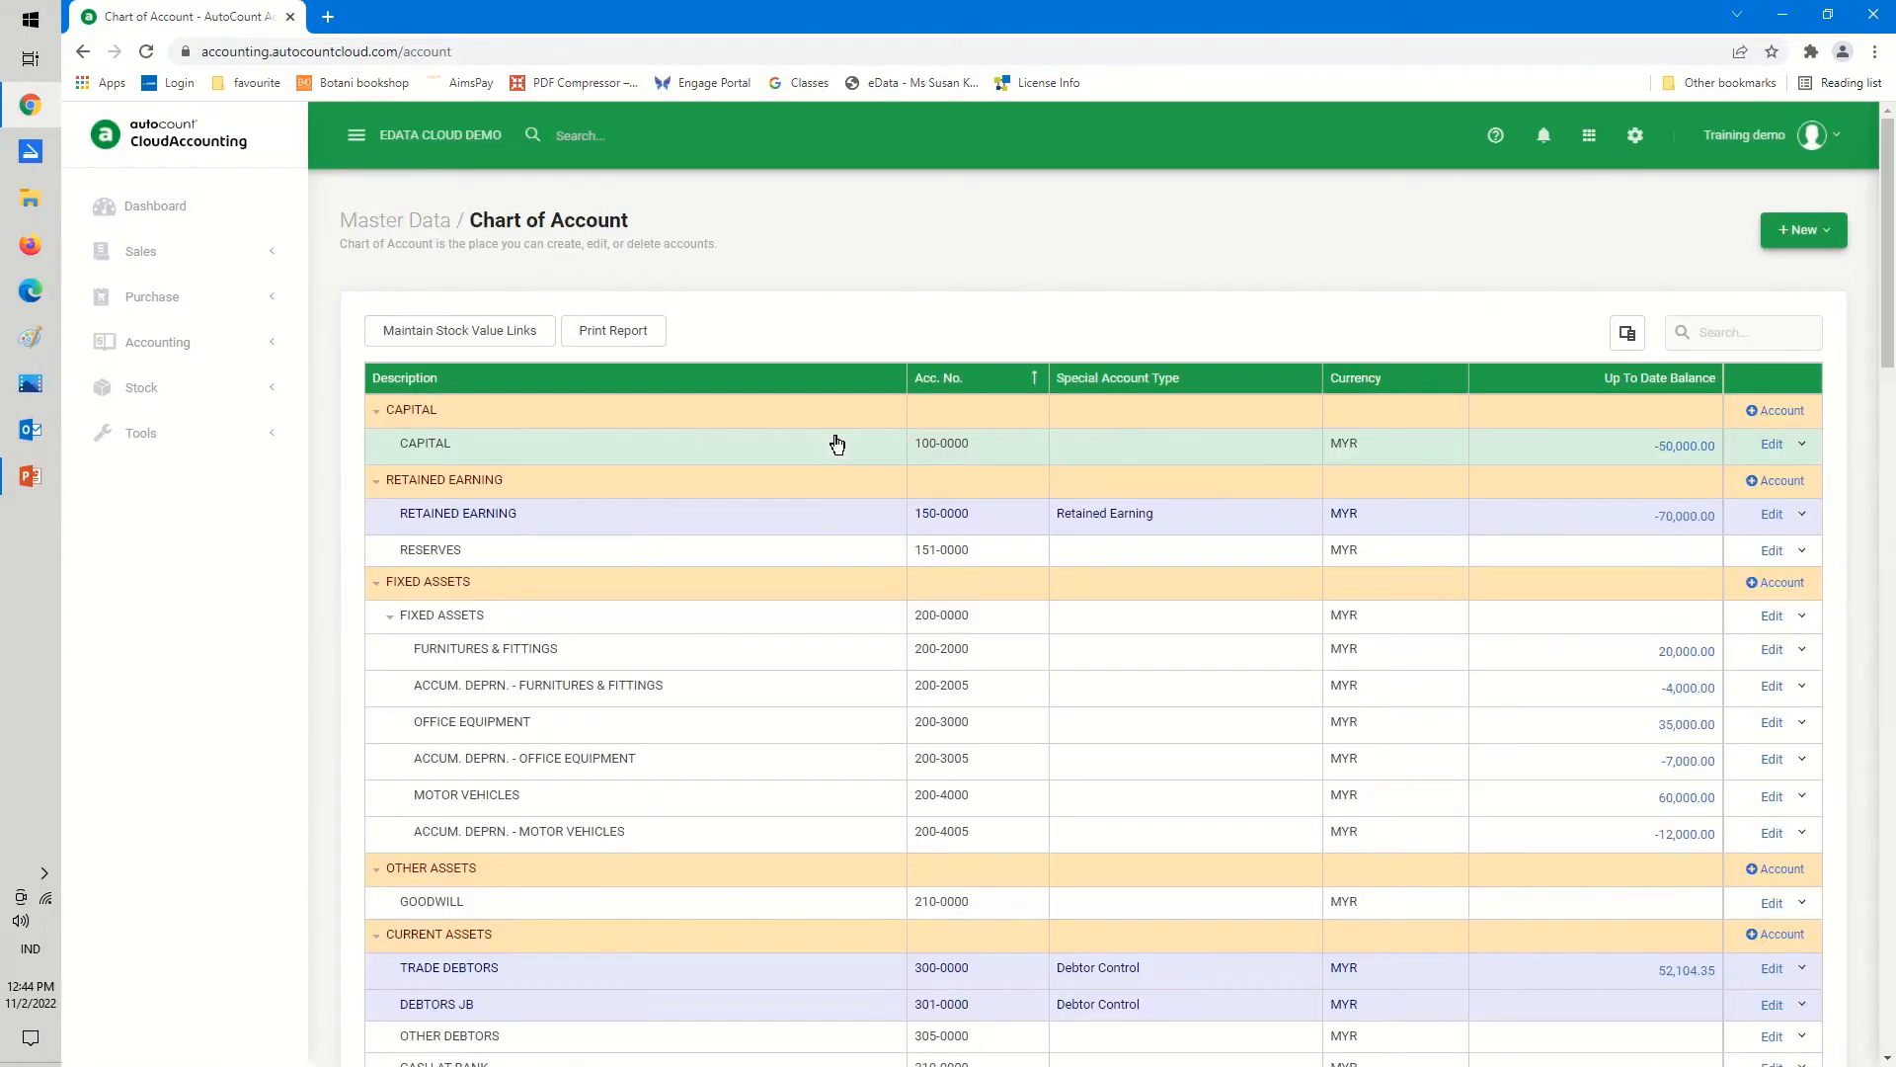
scroll(741, 499, down, 7)
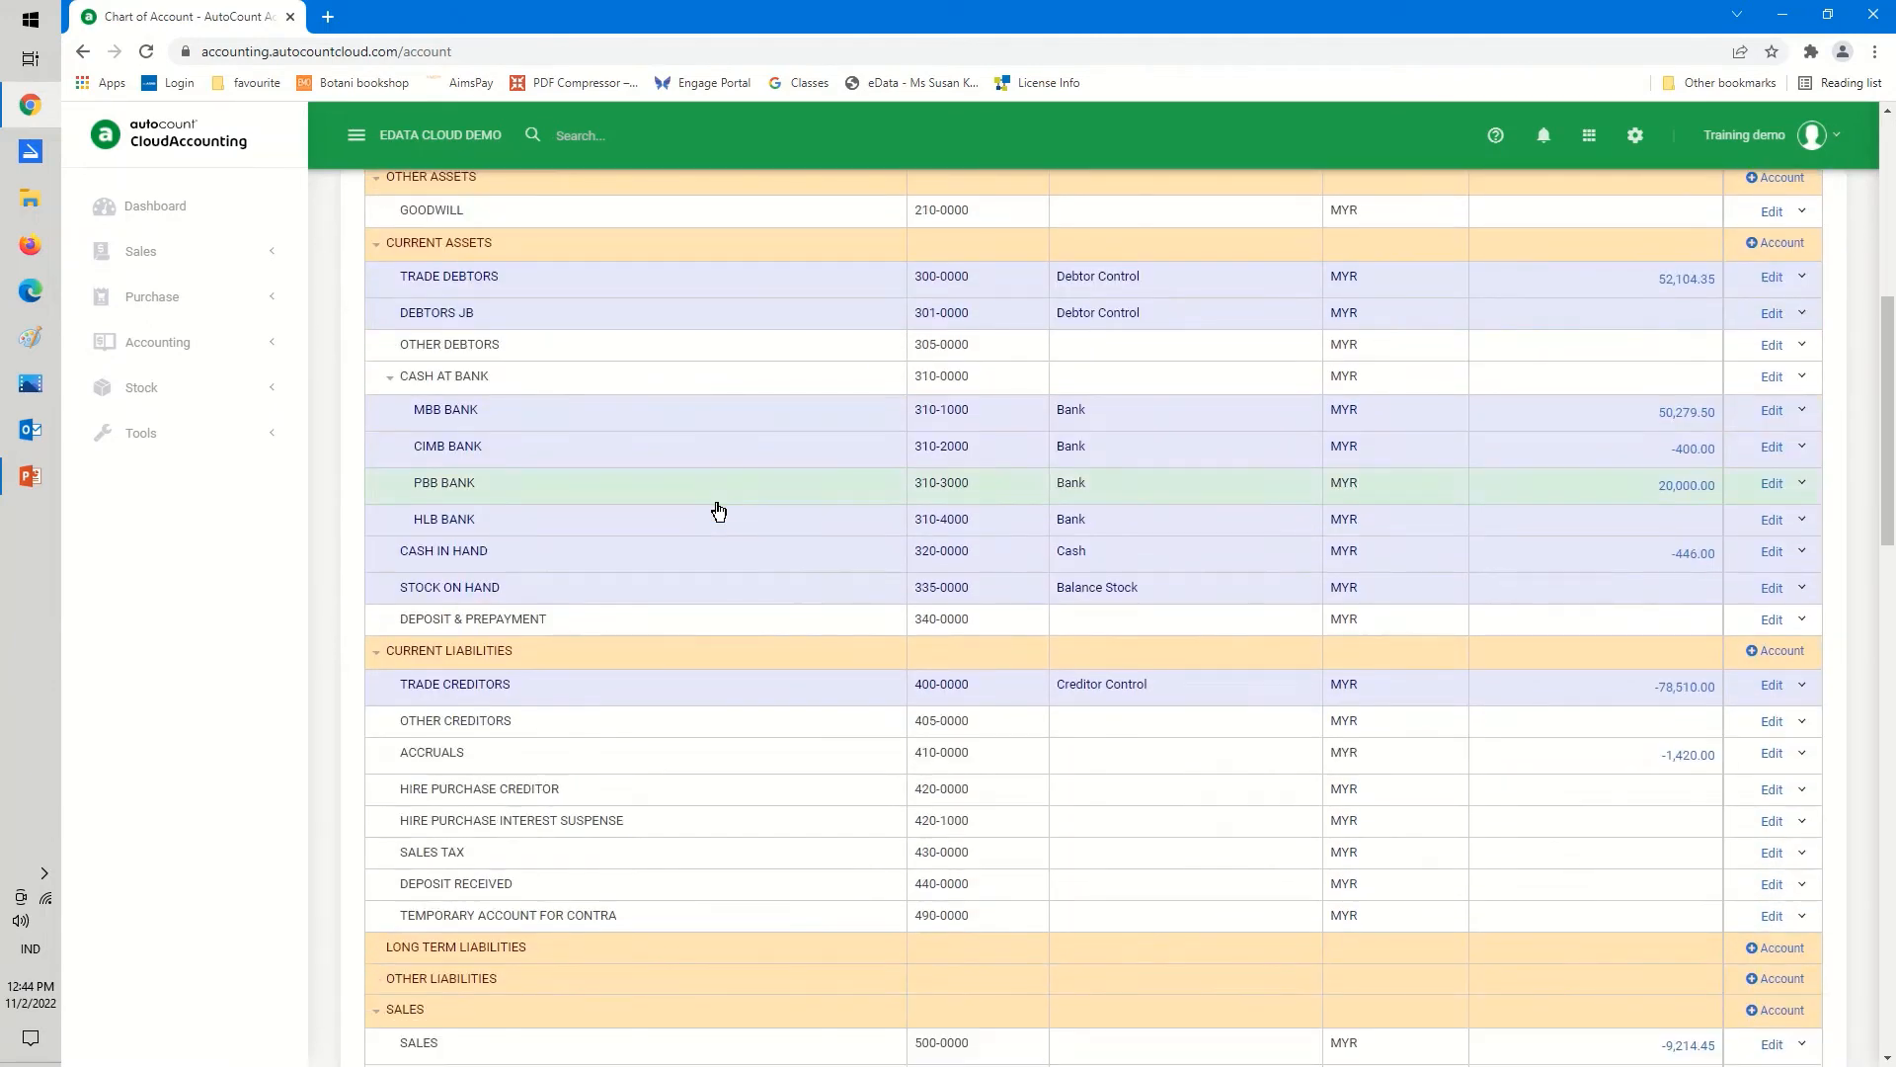
scroll(718, 511, down, 7)
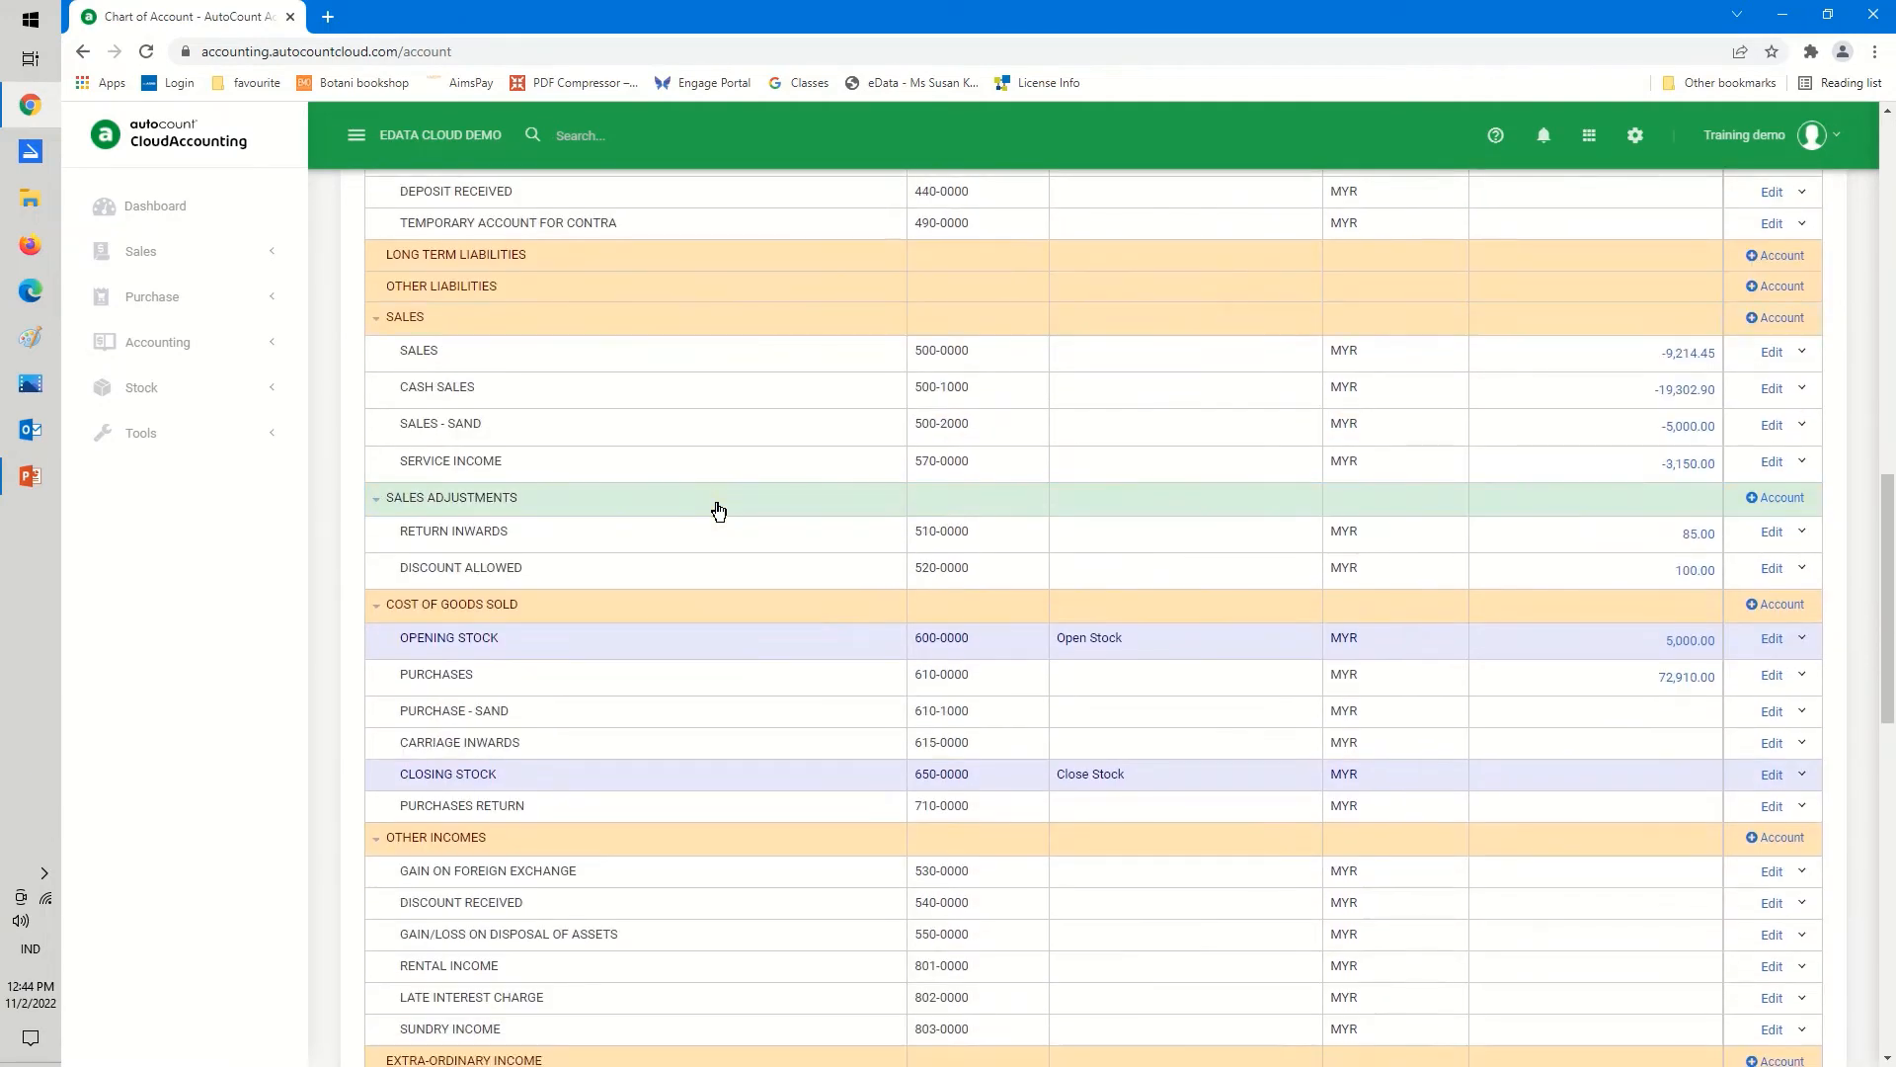
scroll(718, 511, down, 2)
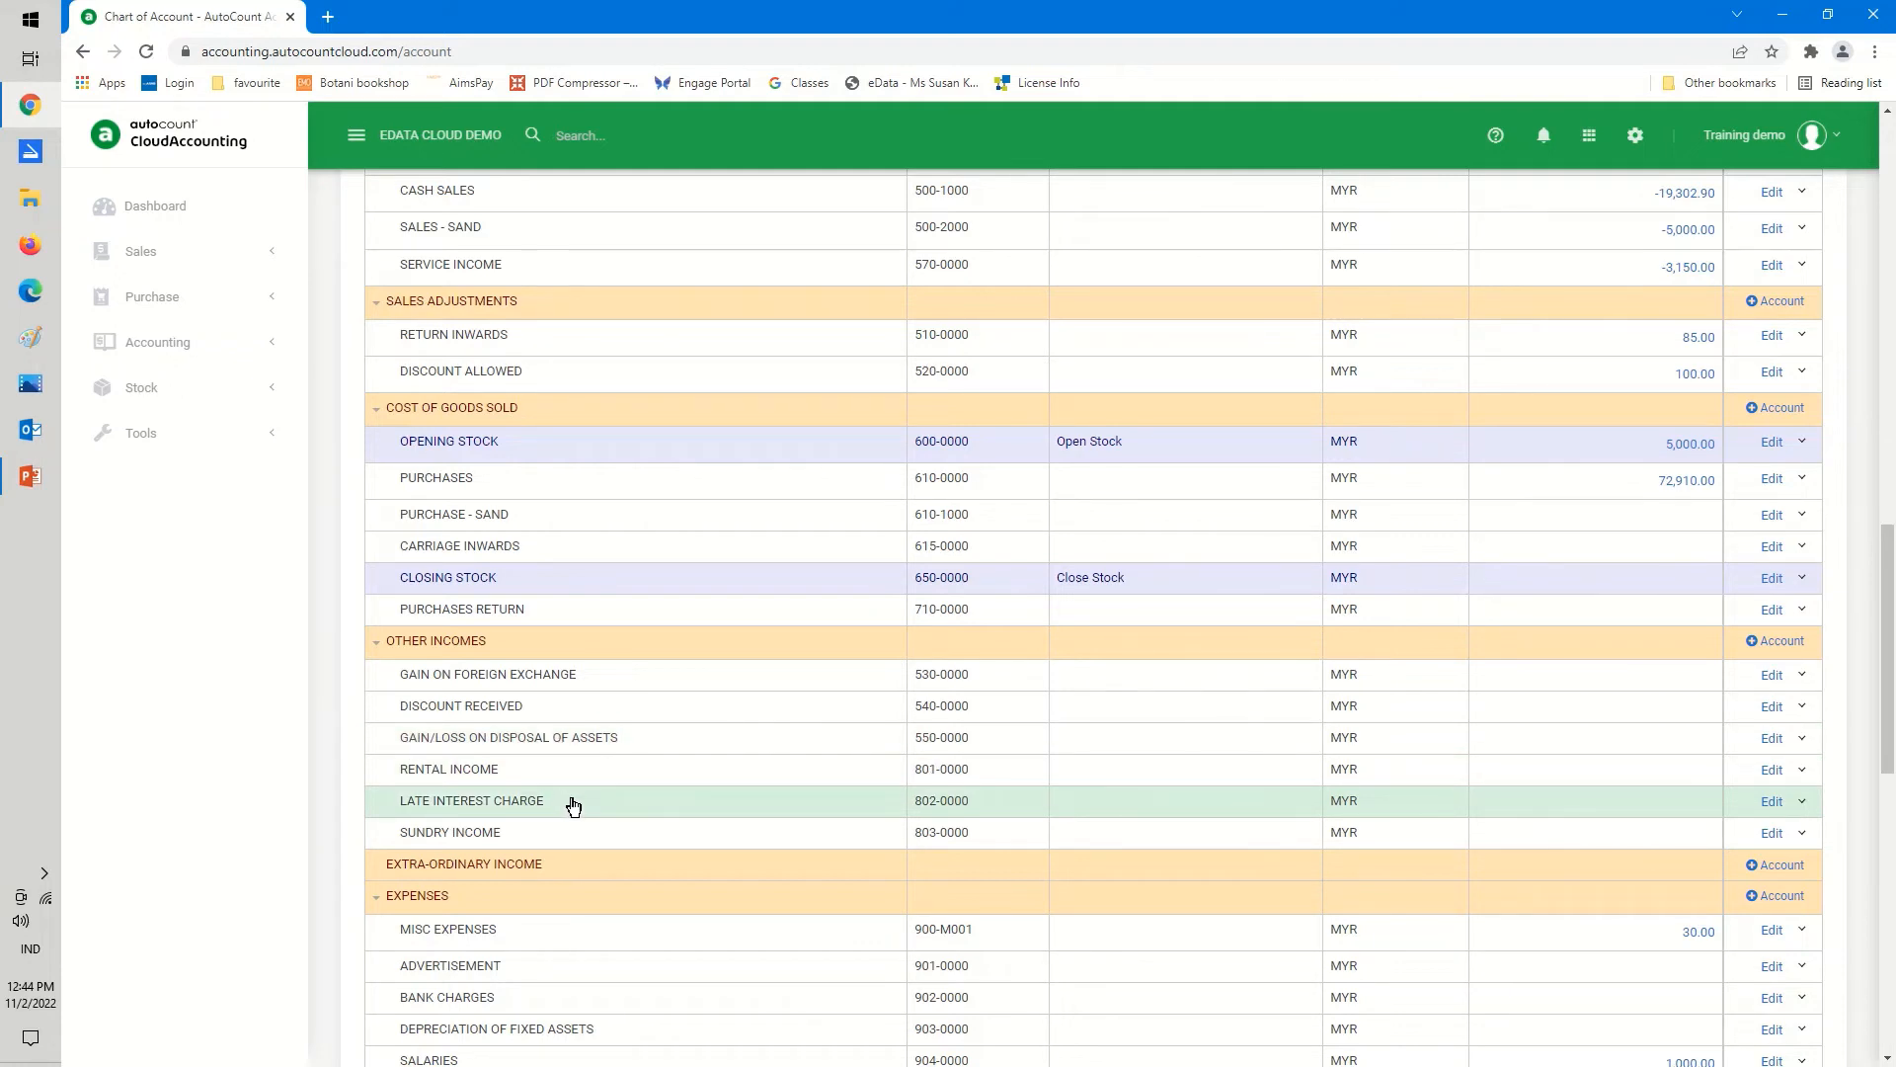
click(1774, 805)
drag(902, 679, 521, 664)
text(BANK IN)
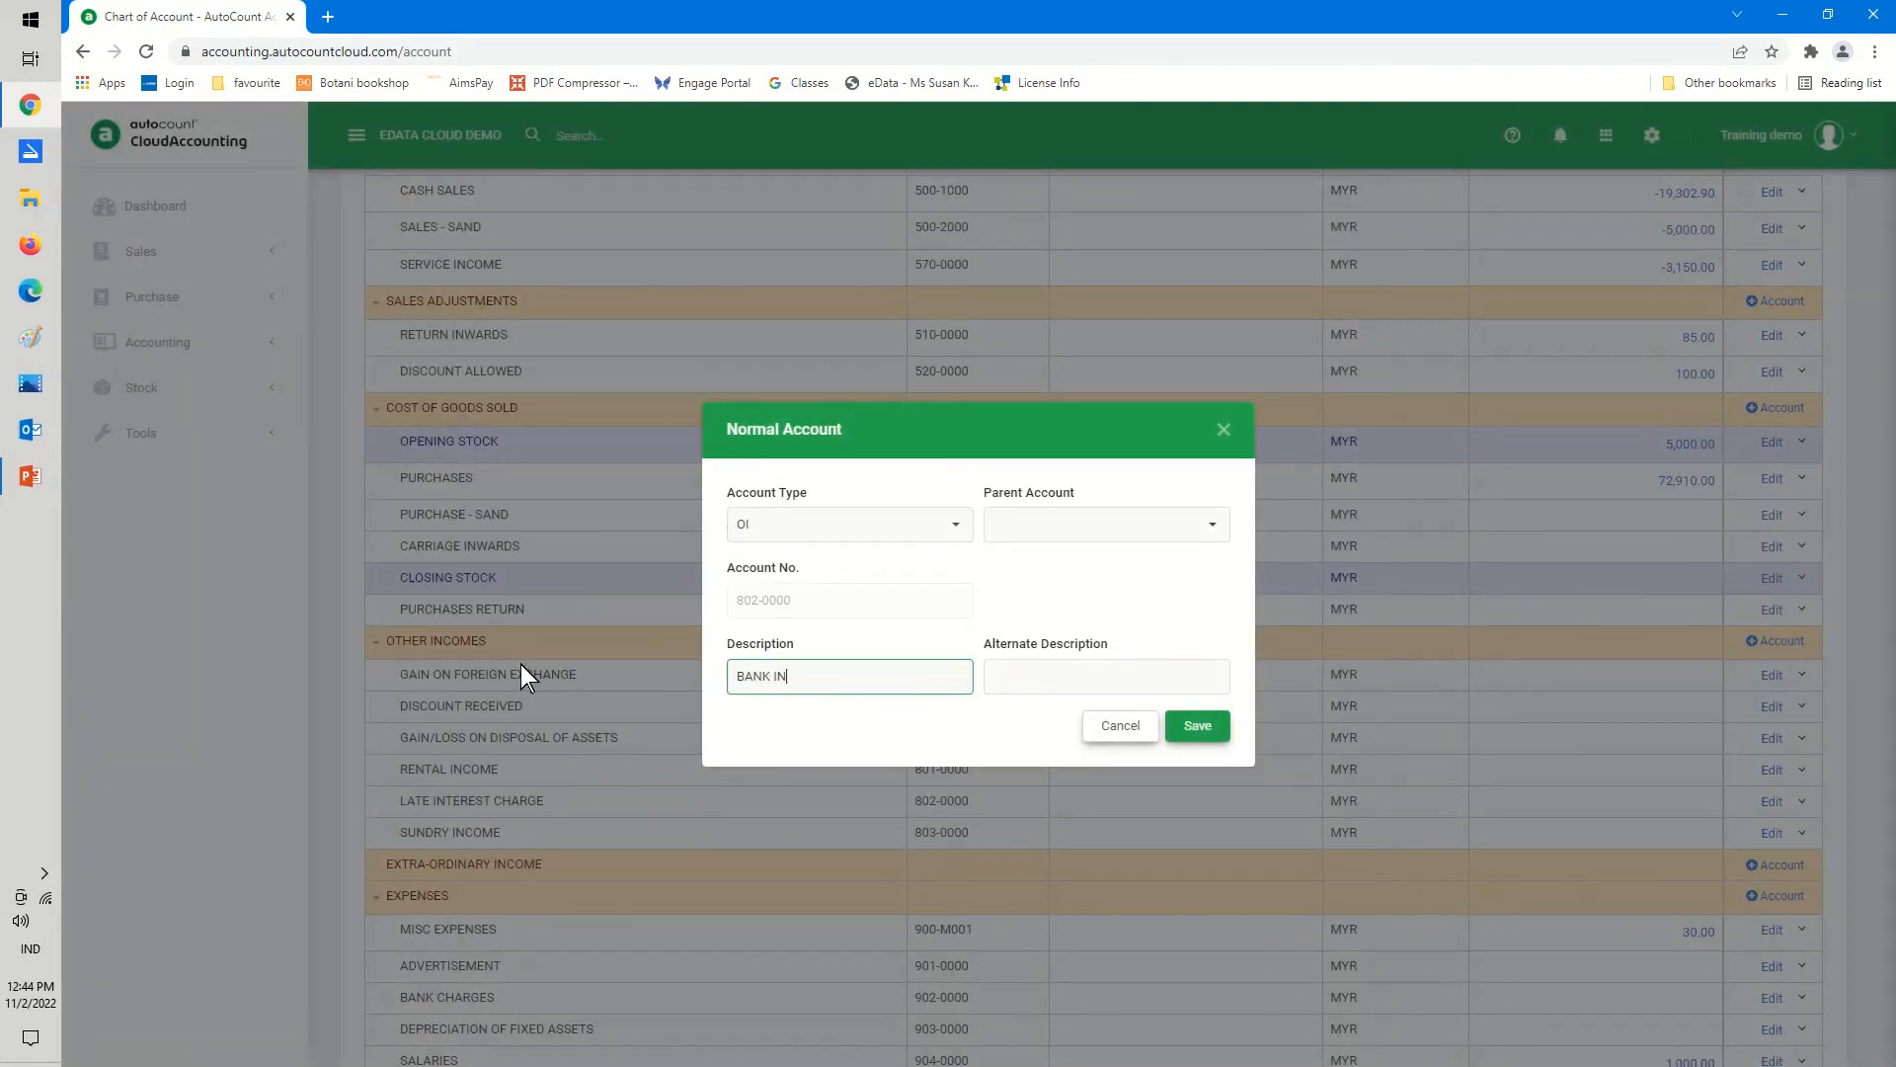
text(TEREST RECEIVED)
click(1190, 721)
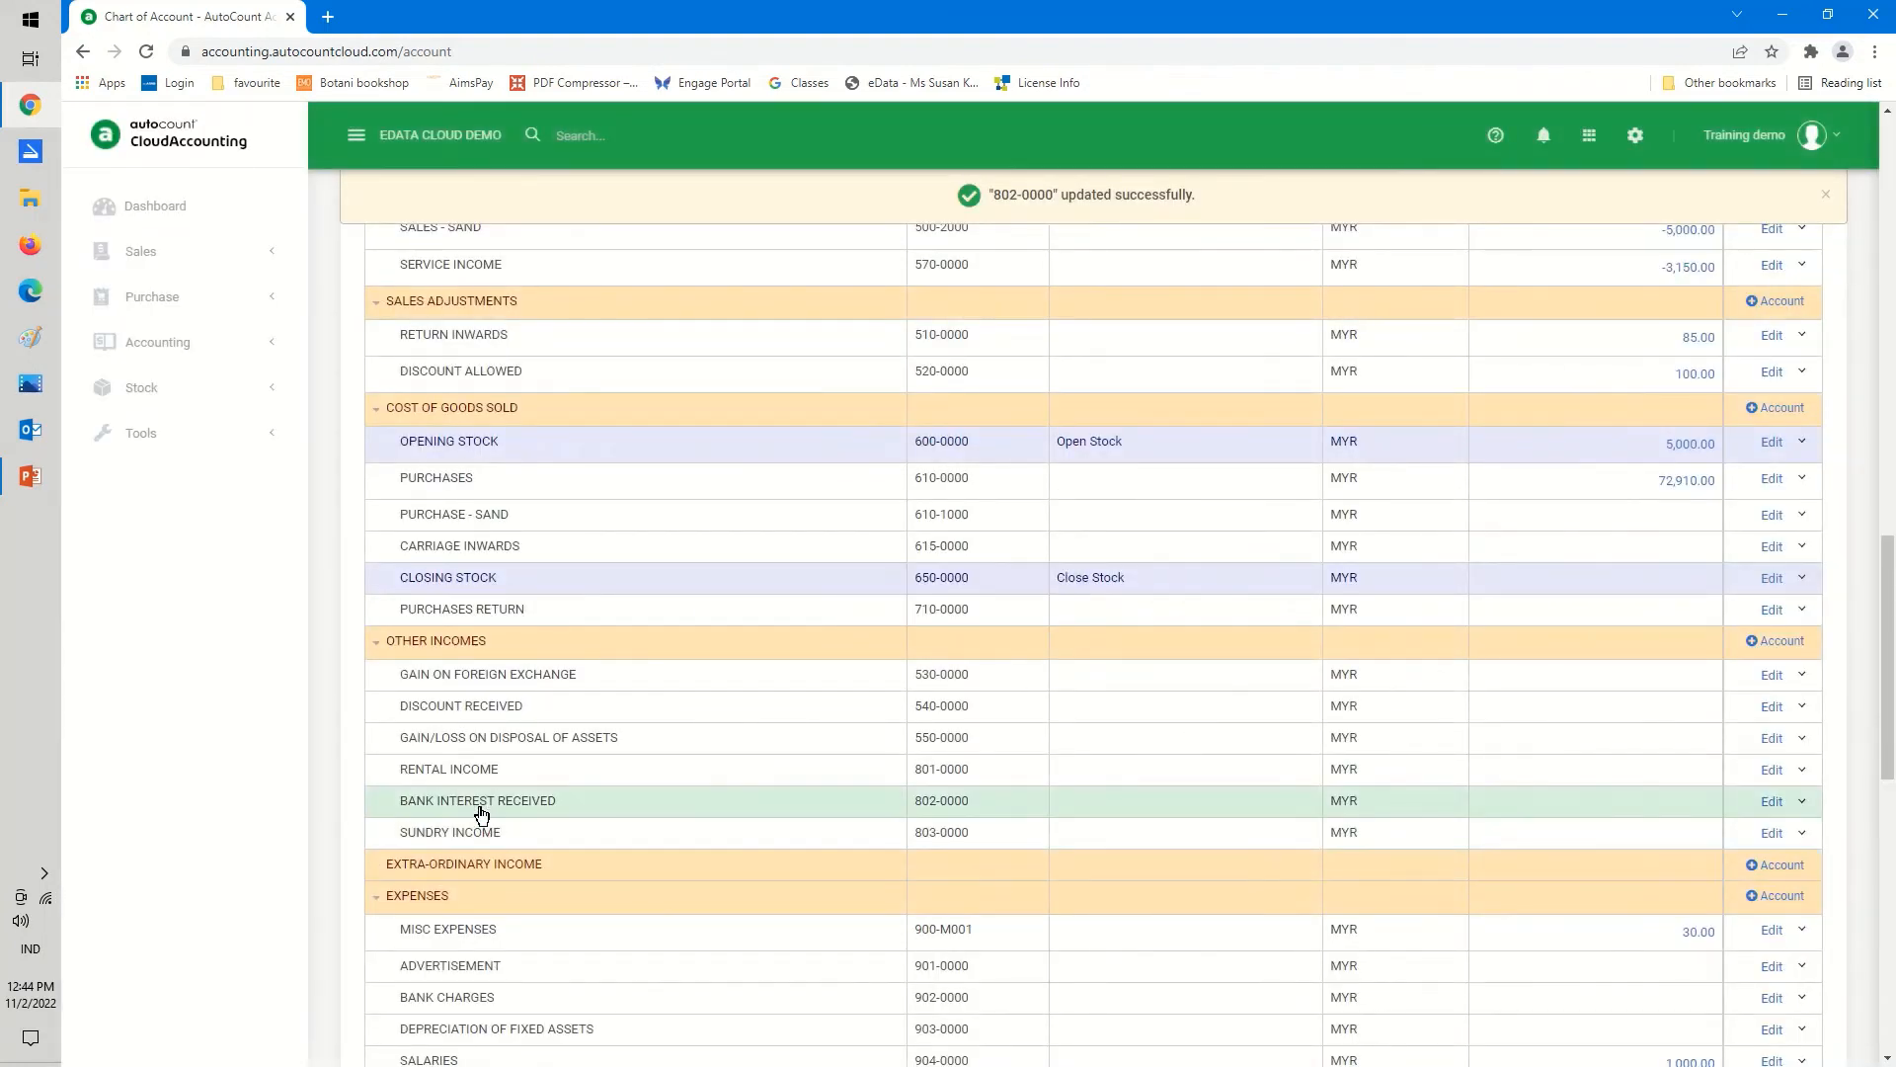
Return to cash book entry and start a new receipt voucher with MBB BANK as the party the money is received from
scroll(668, 770, up, 8)
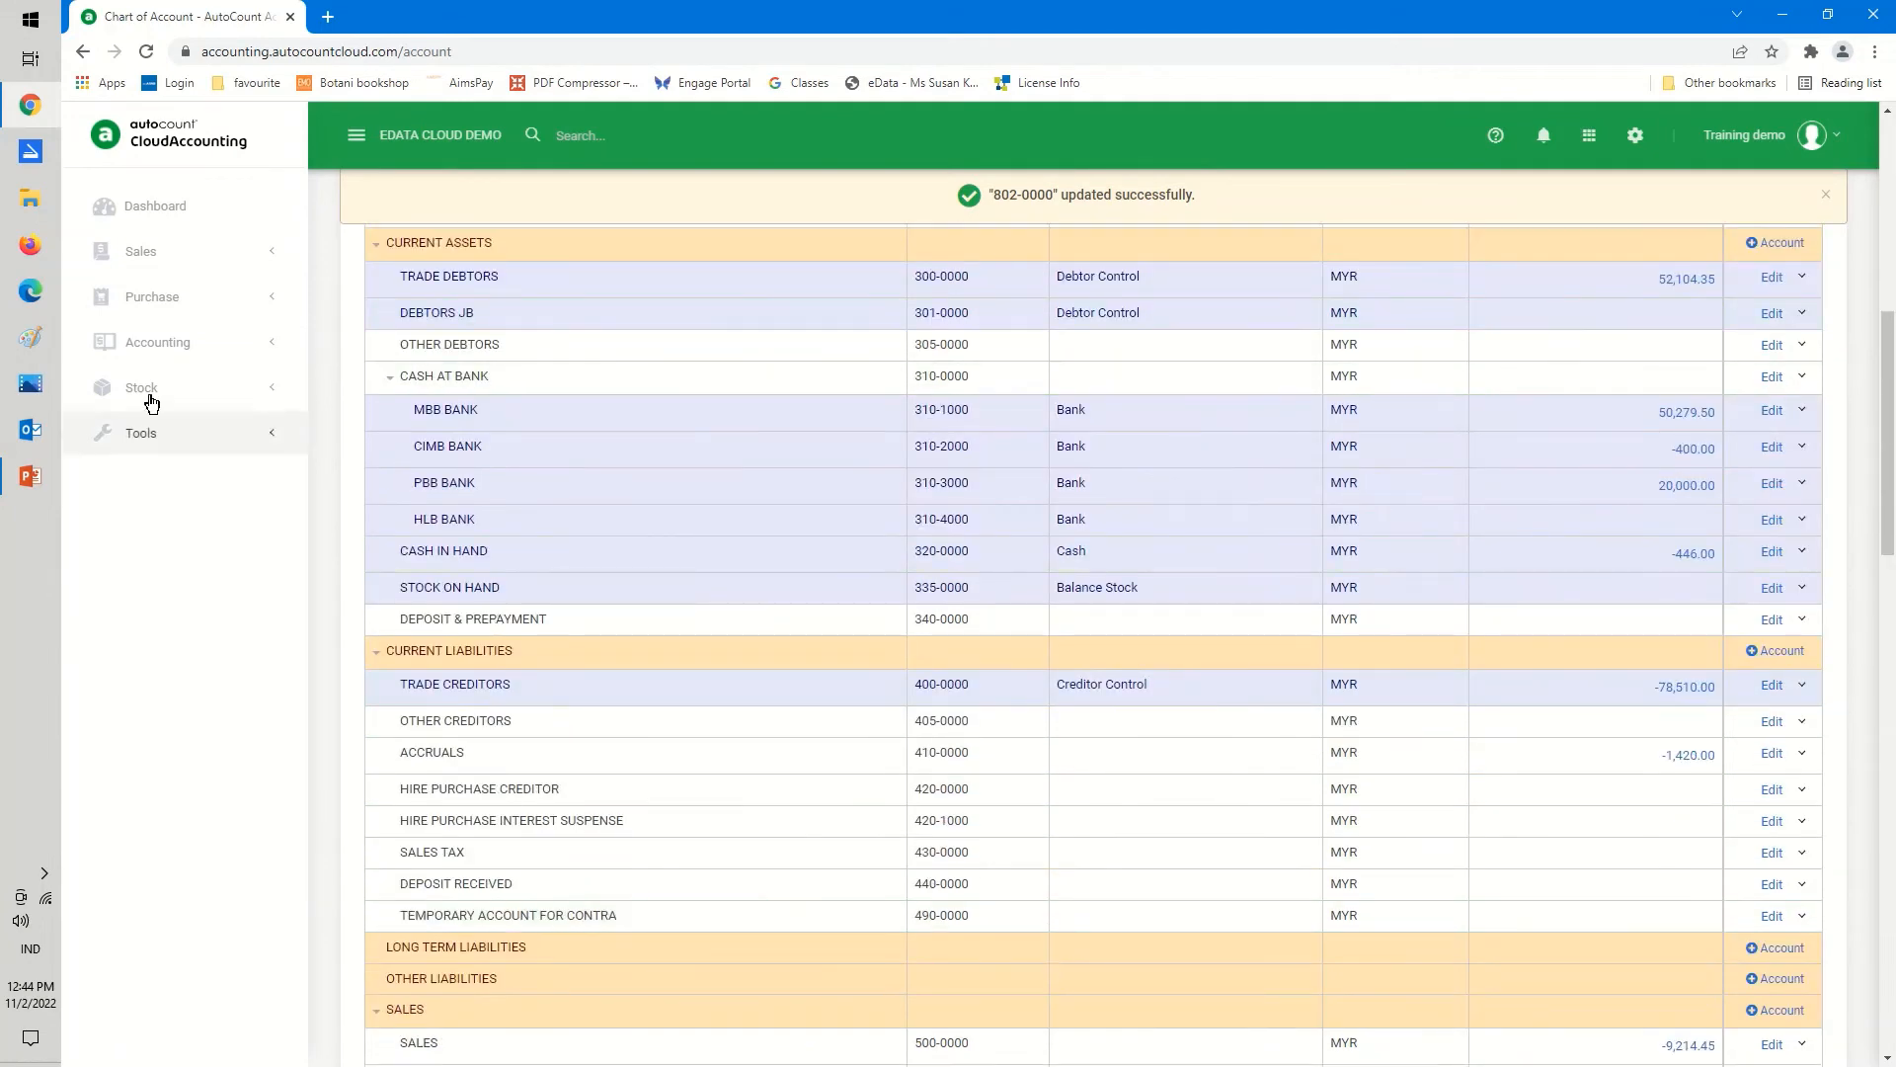
click(187, 345)
click(197, 395)
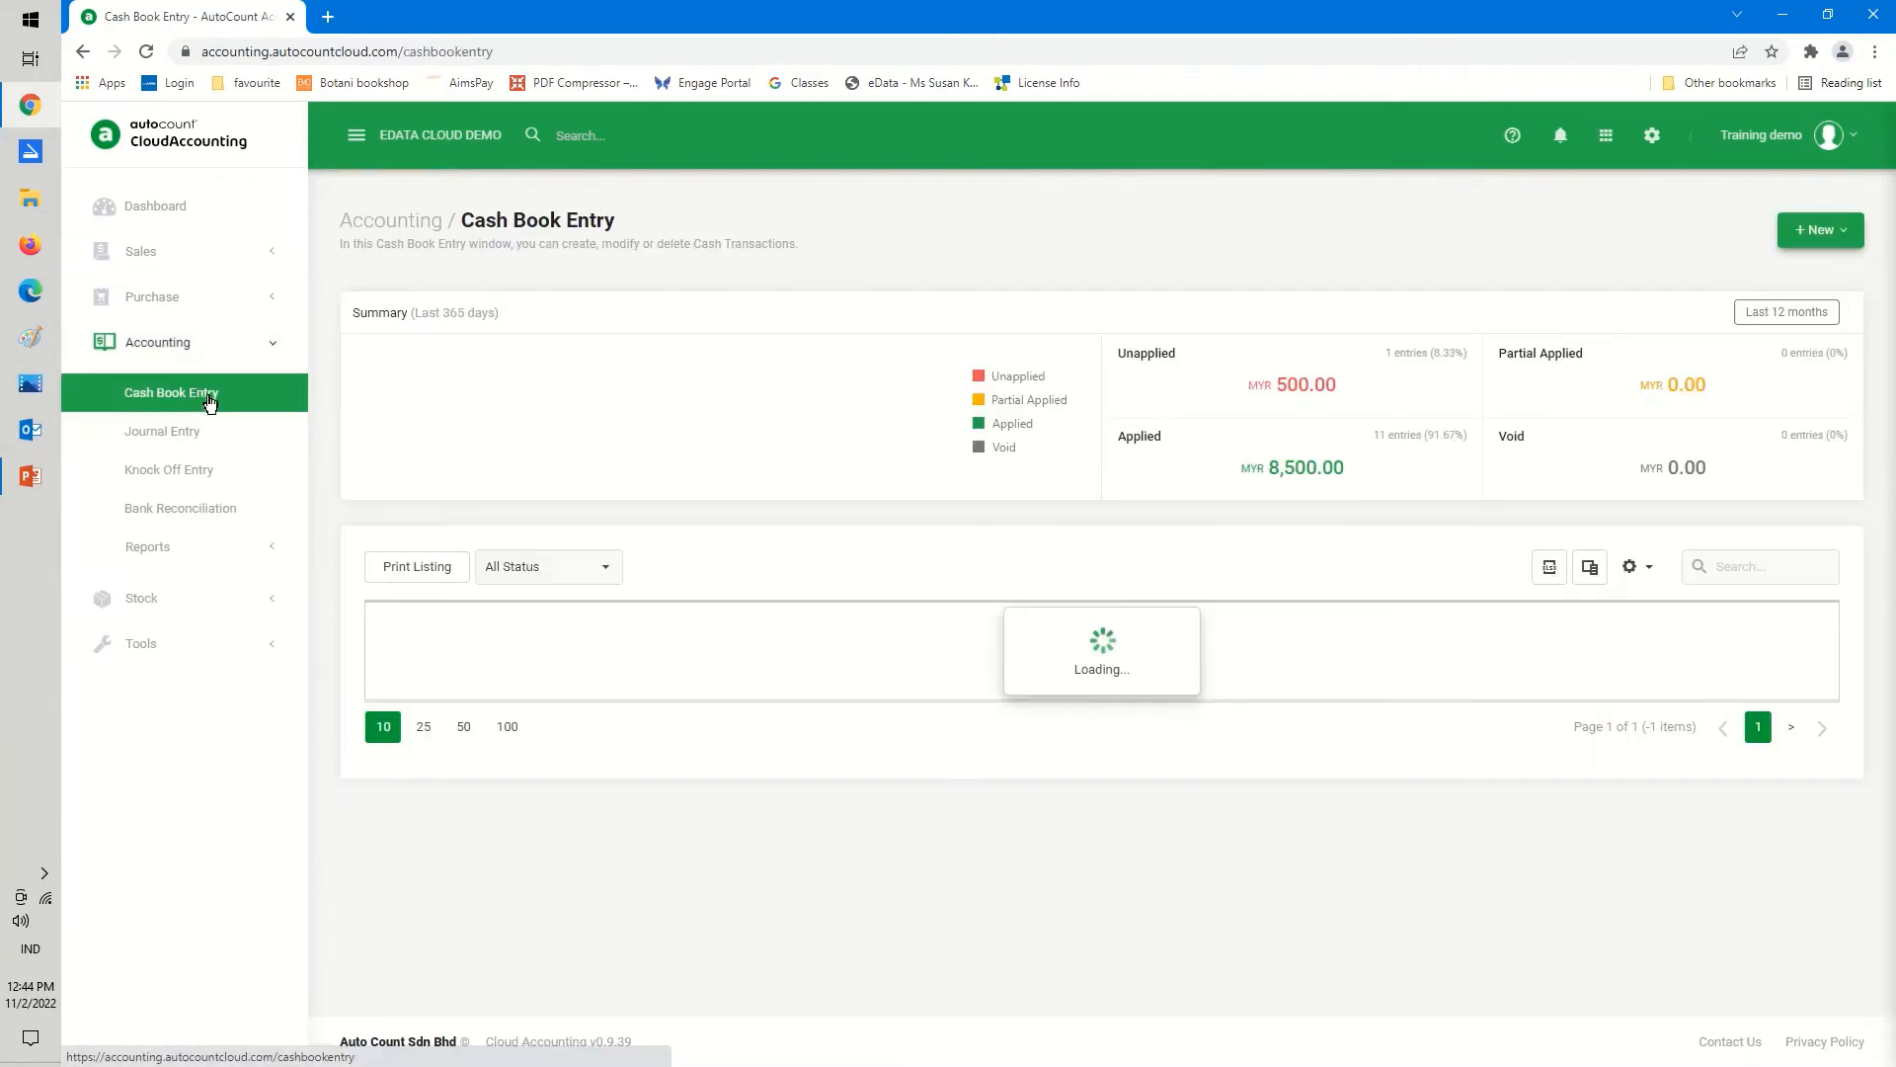
click(1804, 229)
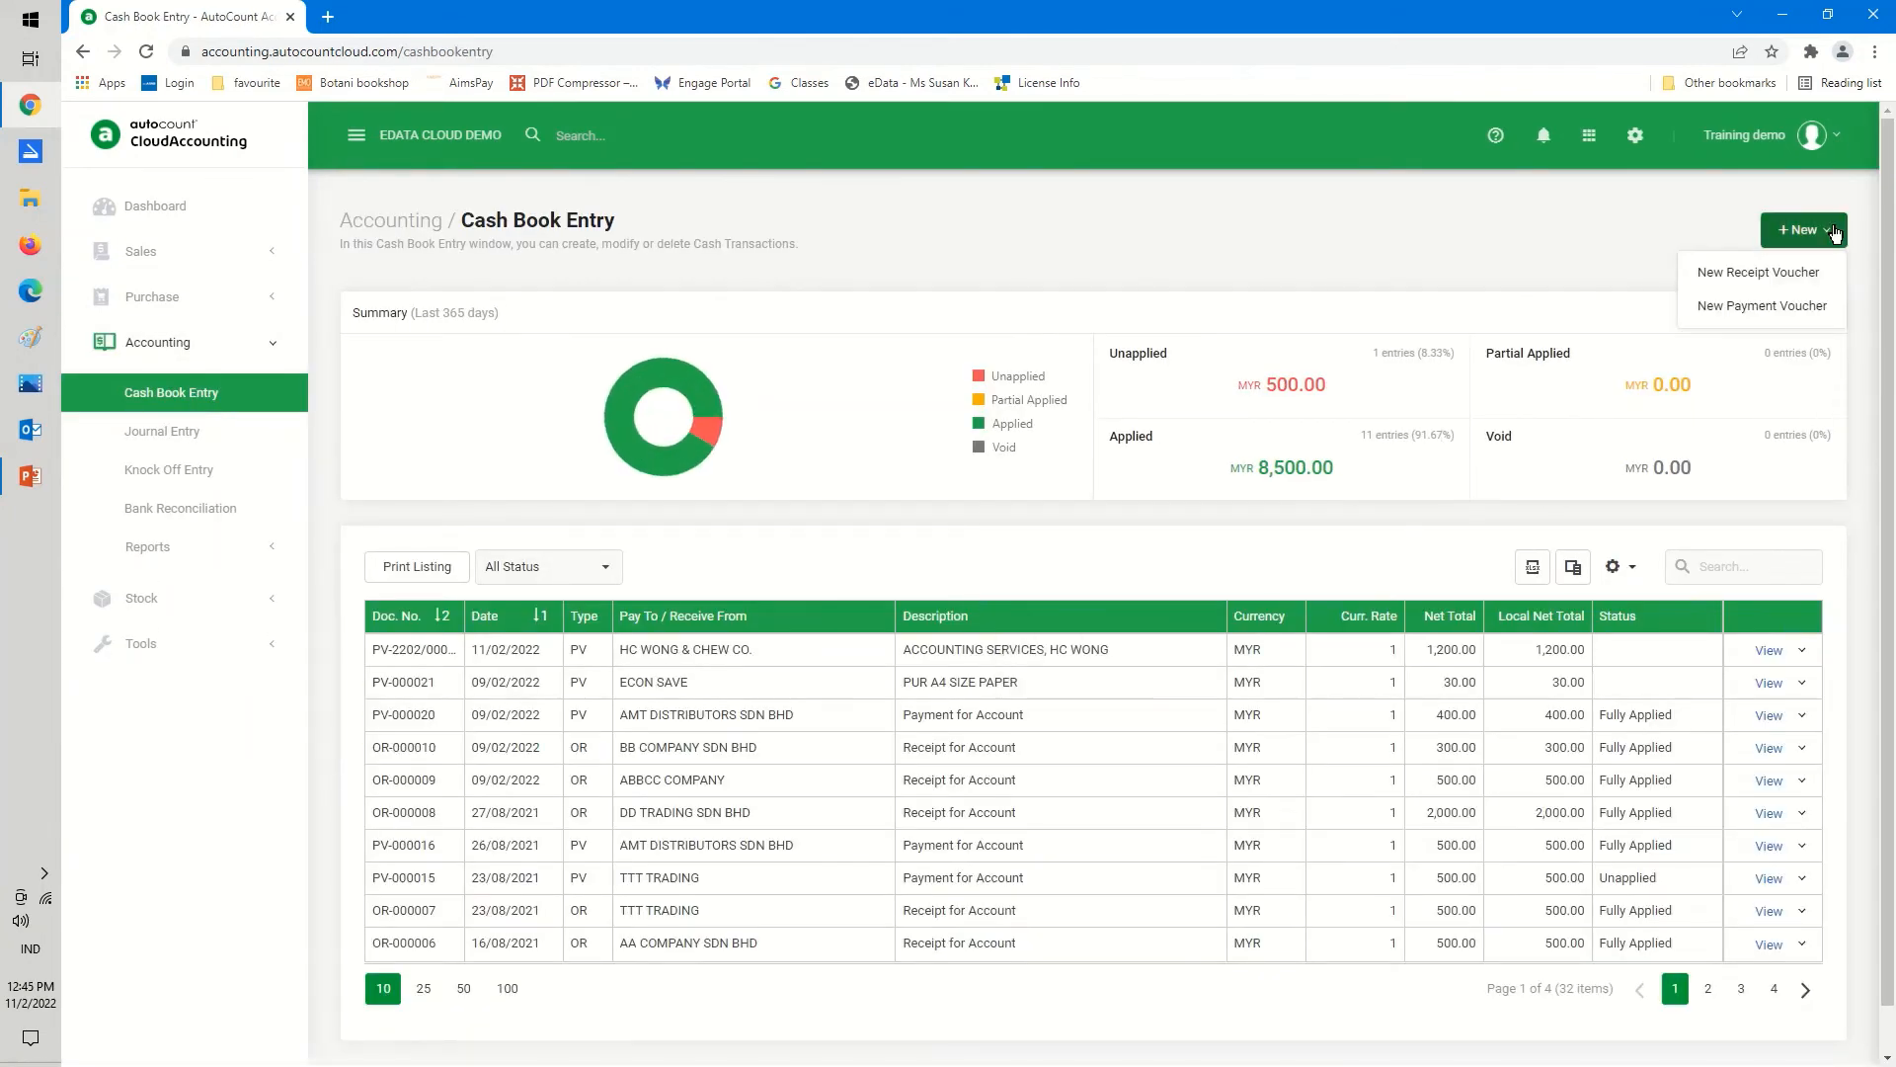
click(1762, 271)
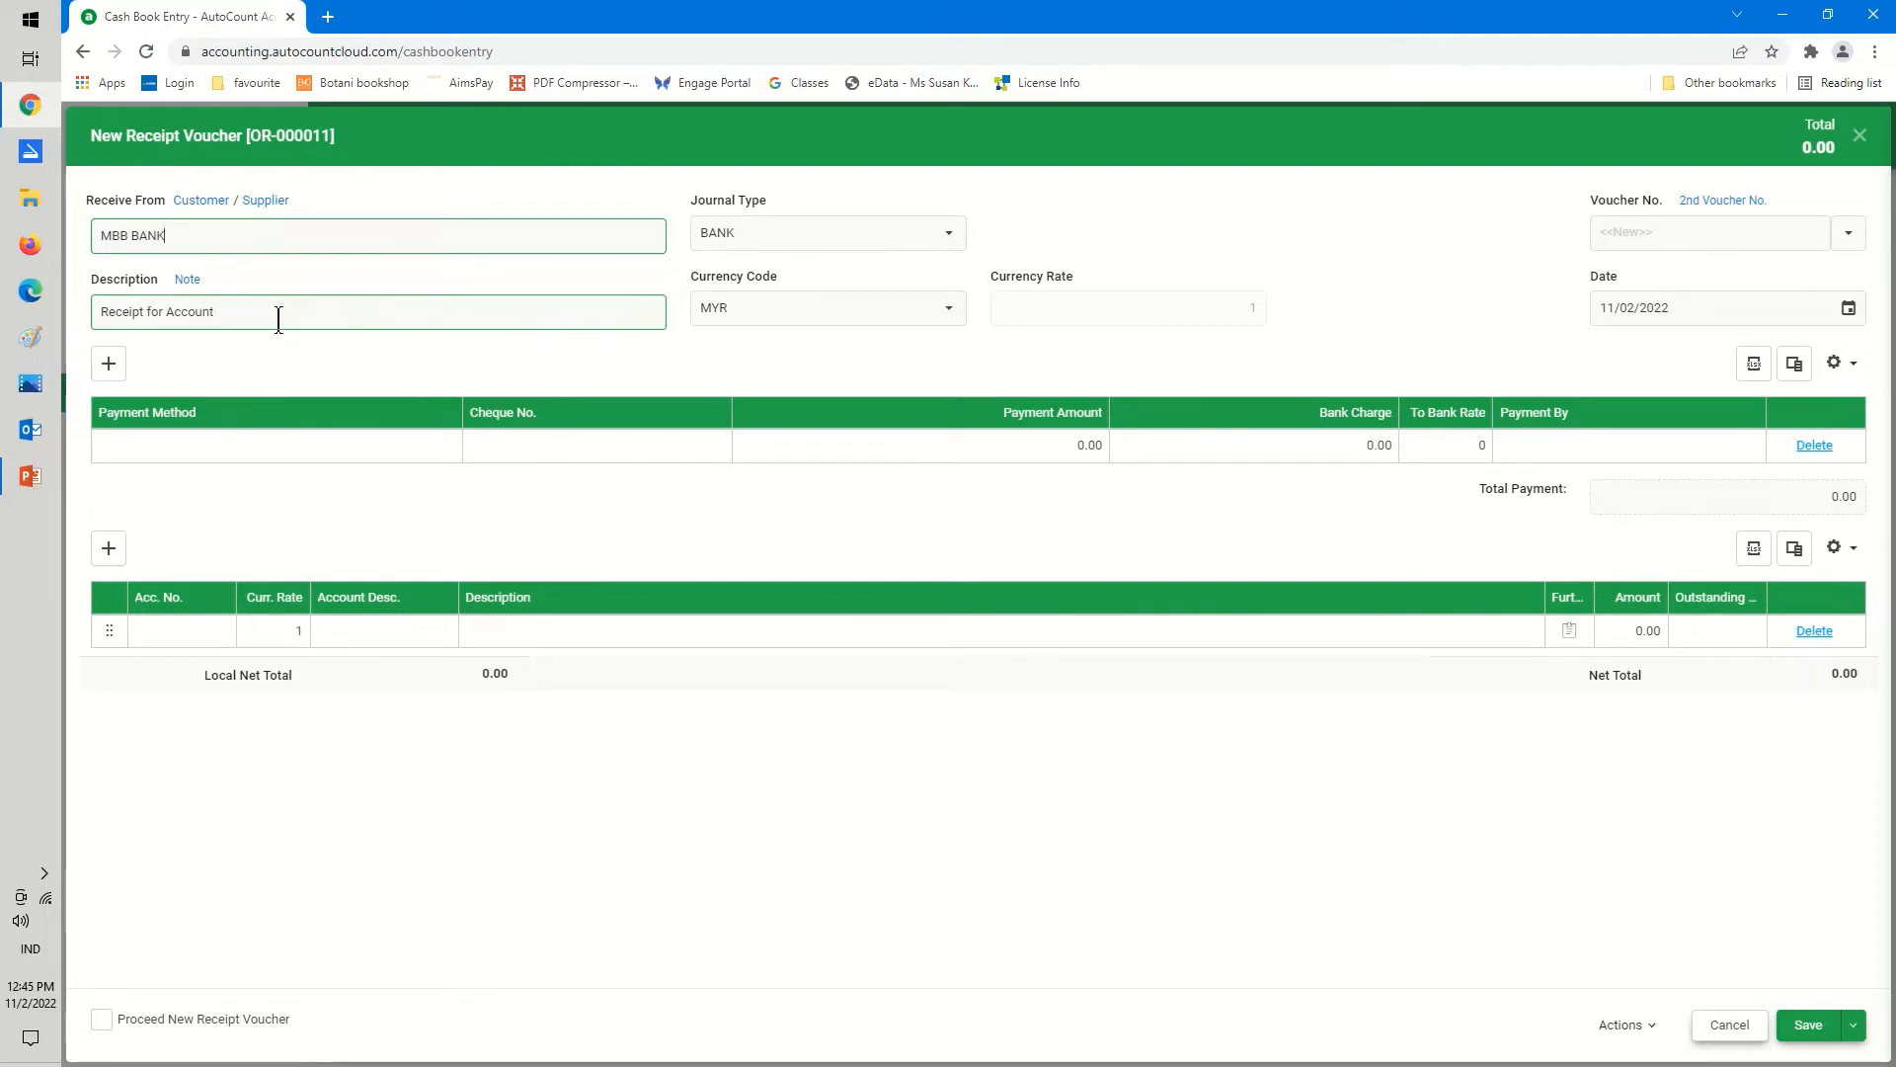
Set the receipt voucher's description to BANK INTEREST RECD FOR JAN 2022 and its date to 31/01/2022
drag(276, 316, 5, 300)
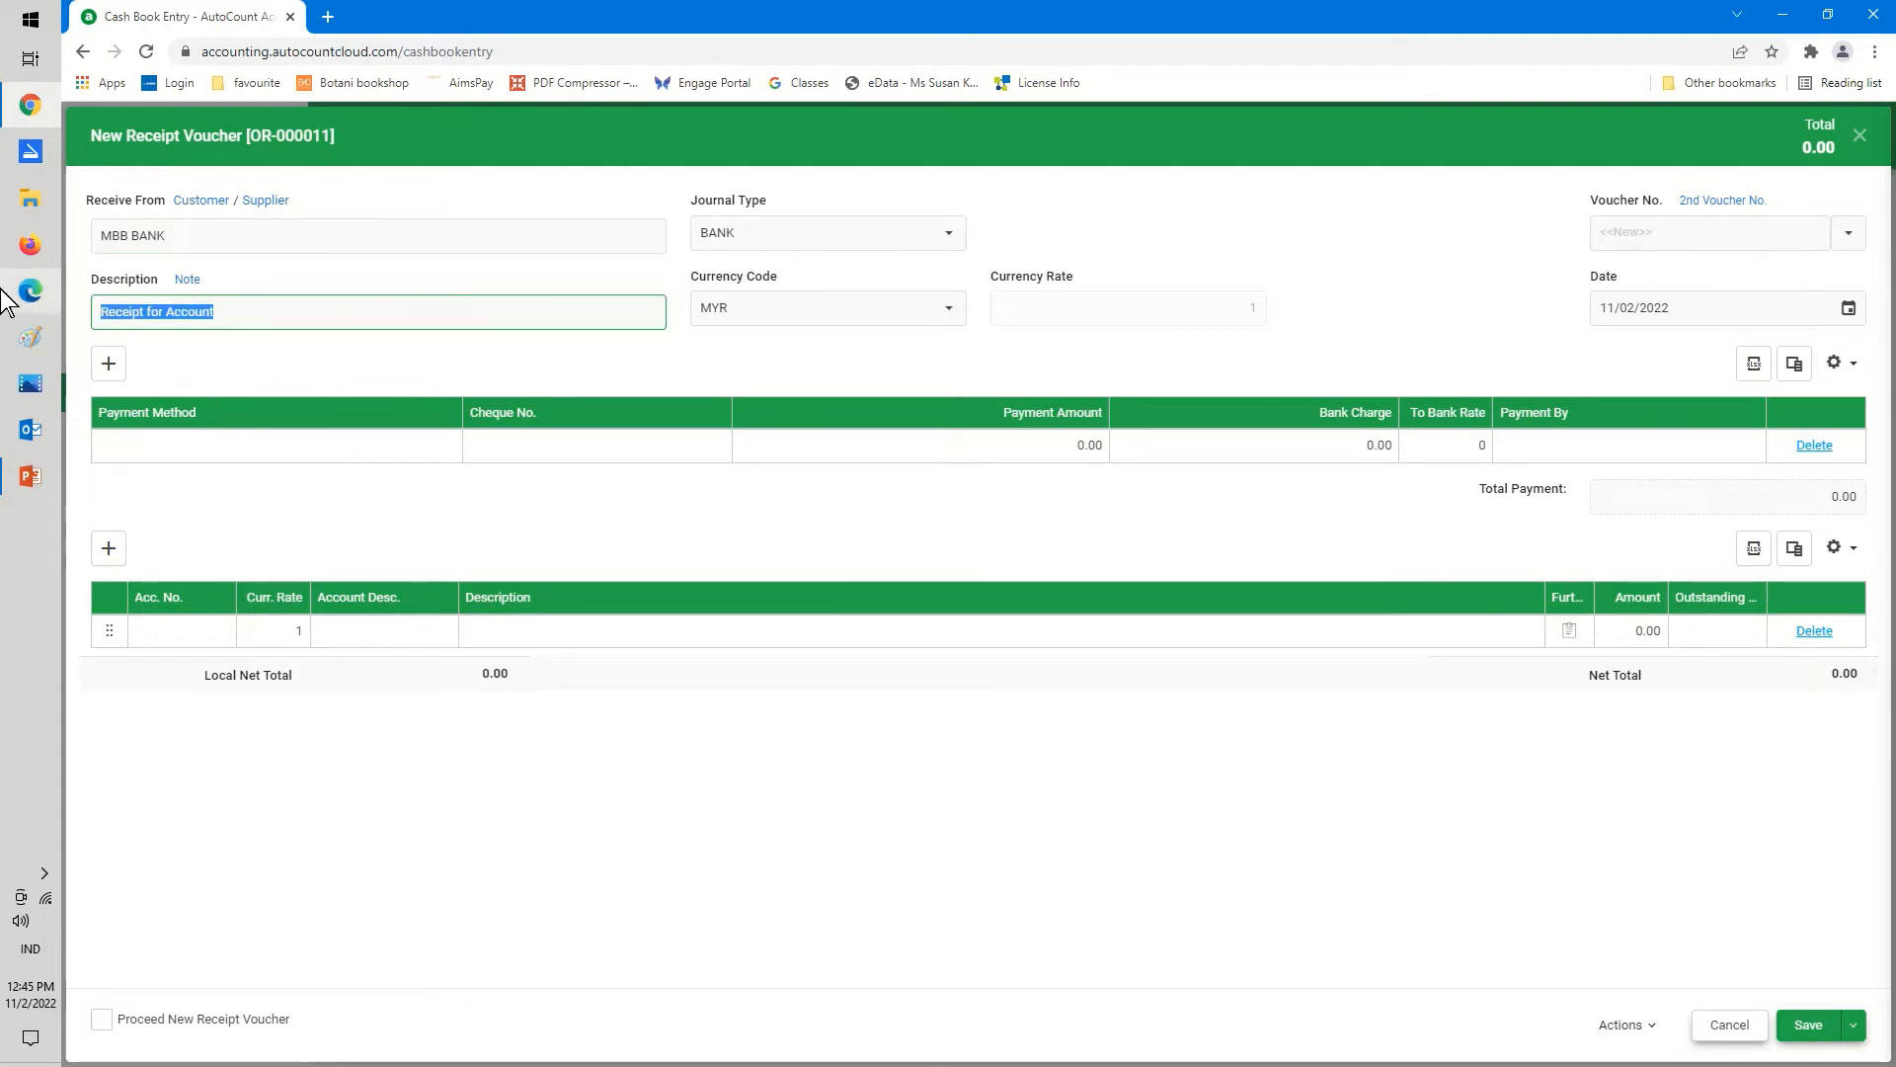
text(BANK INTEREST)
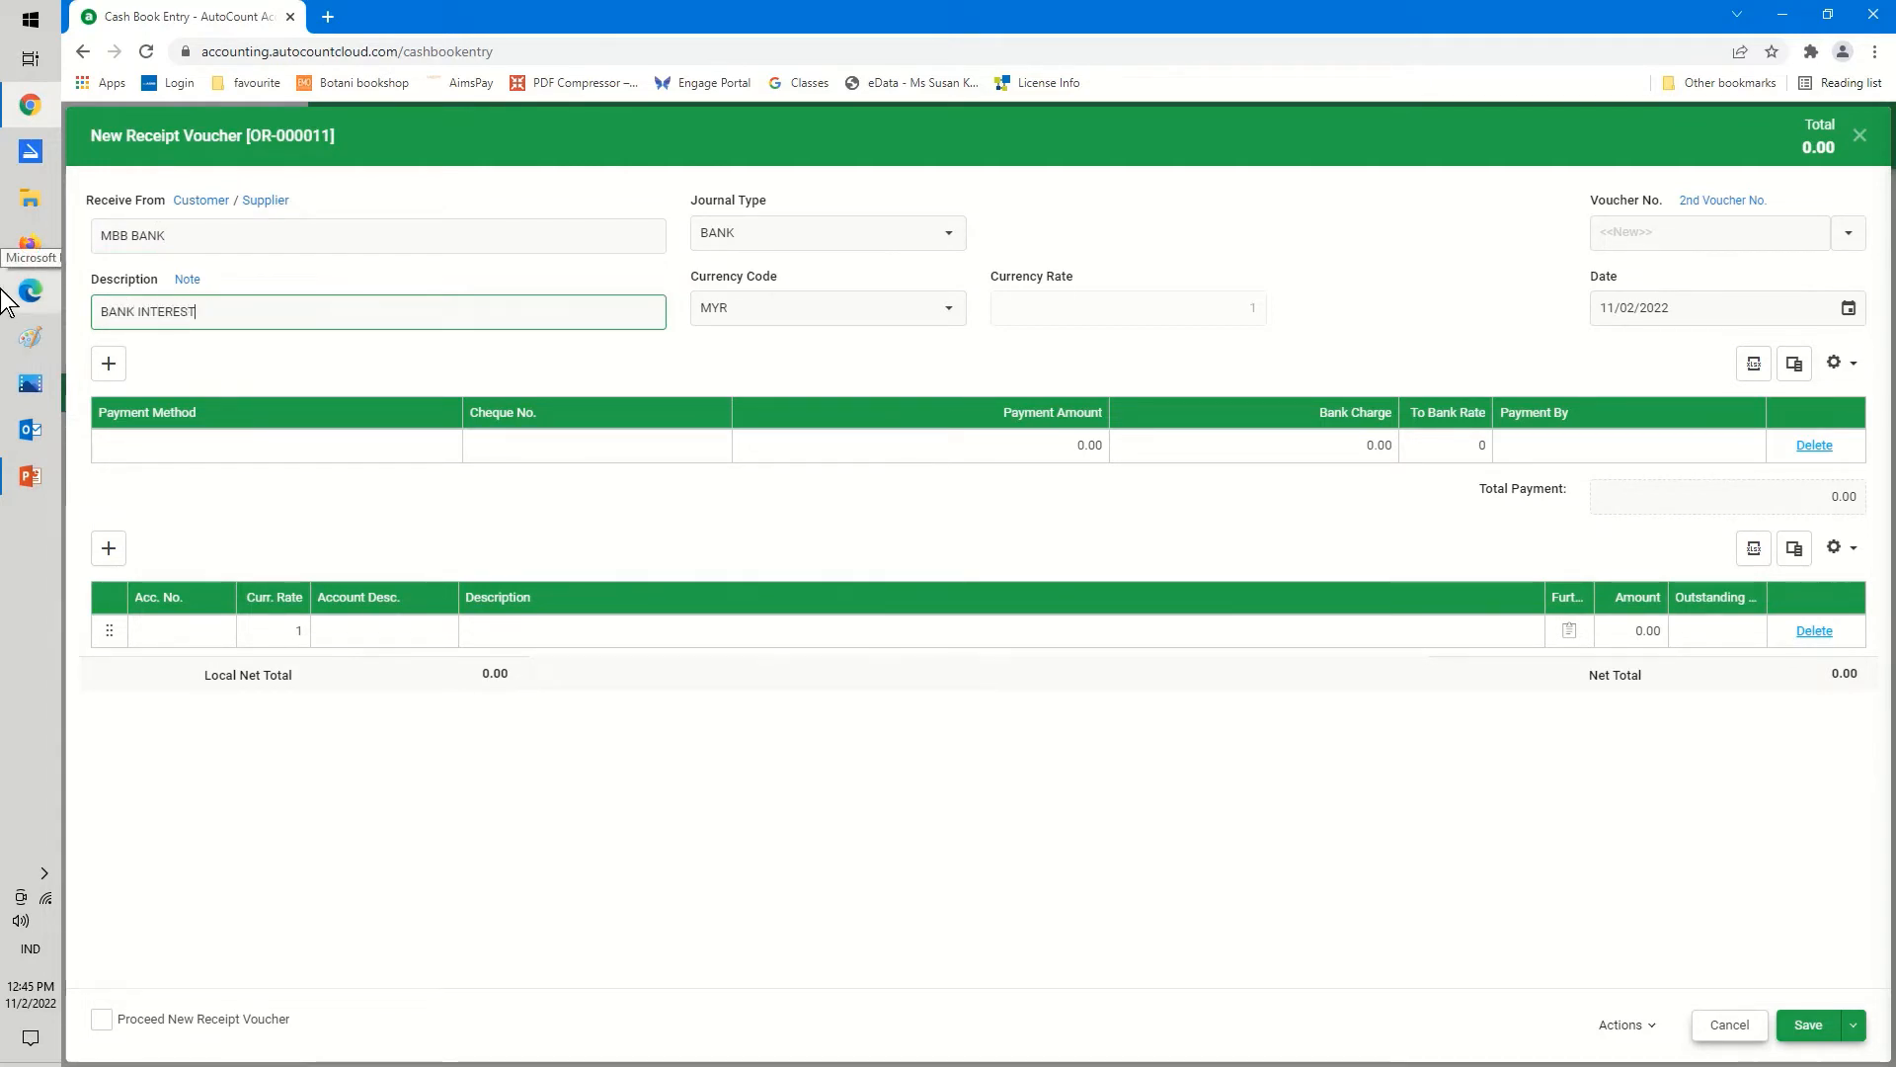
text( RECD FOR JAN 2022)
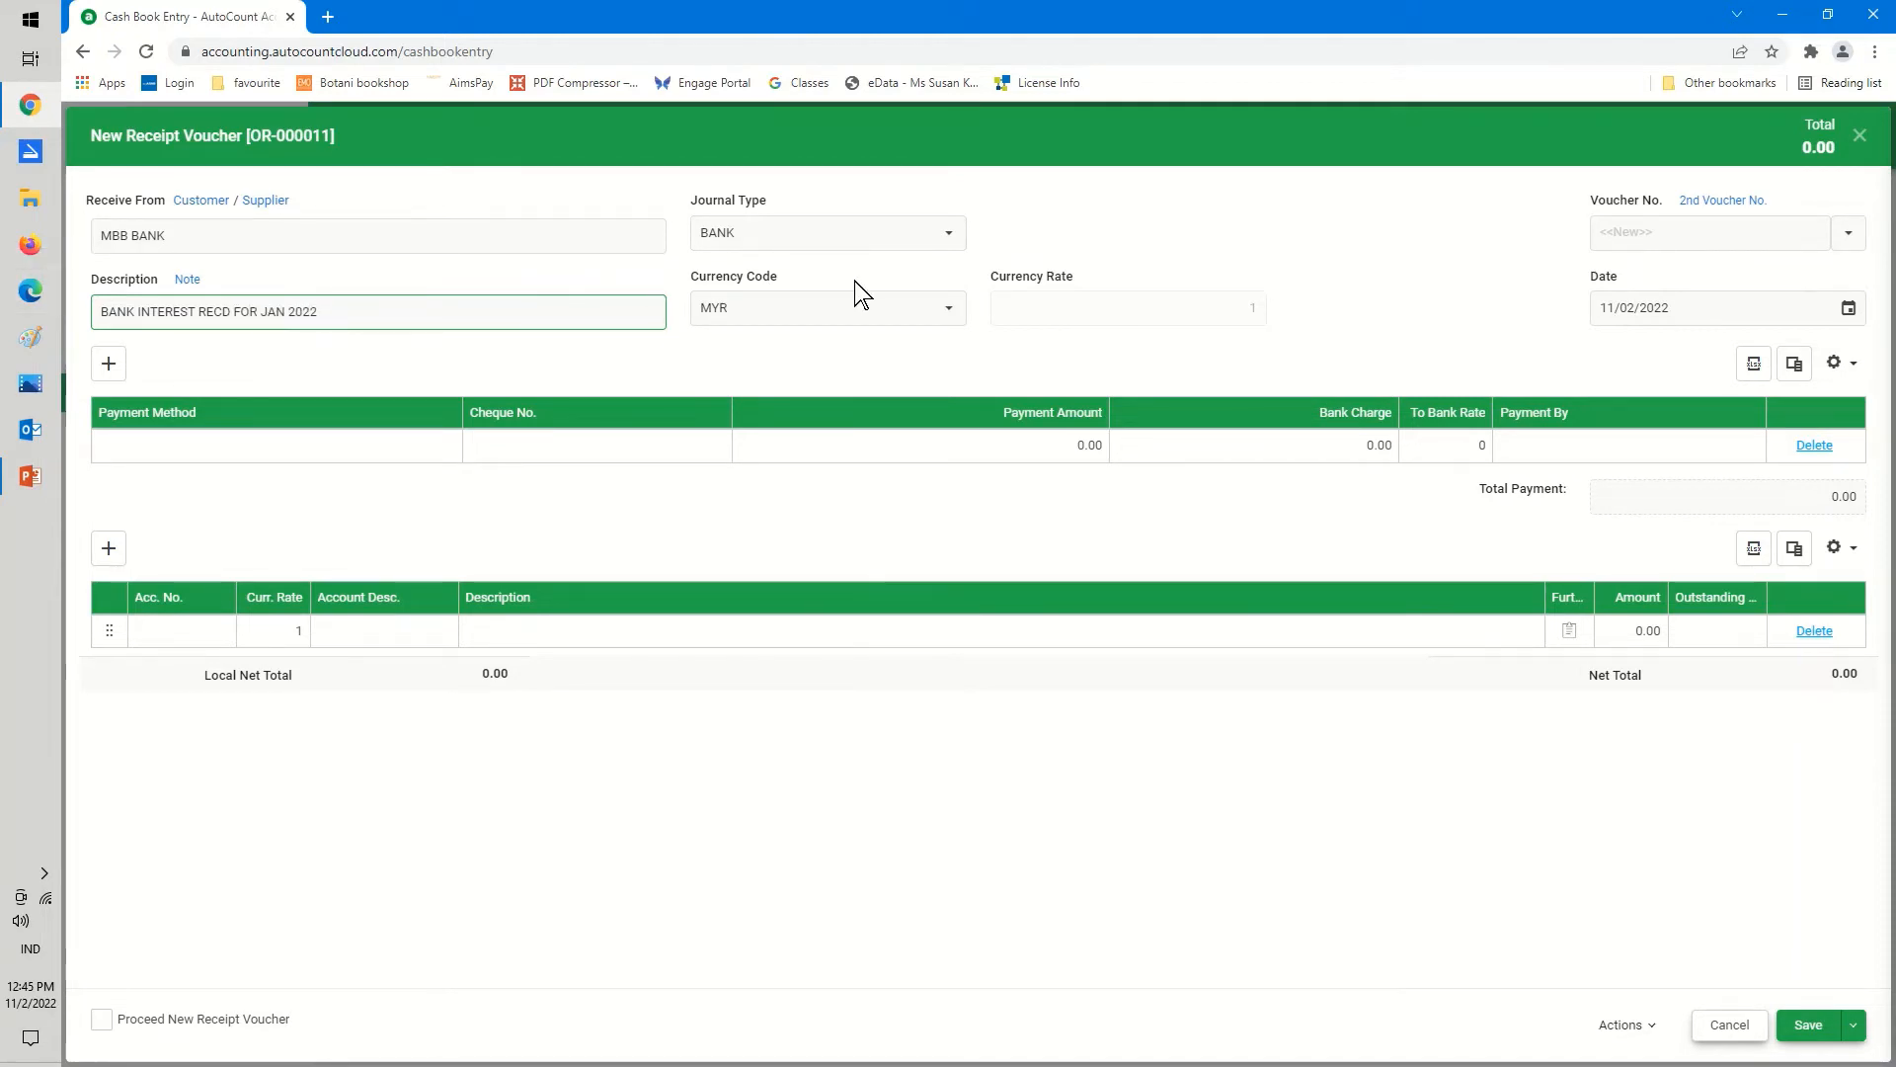
click(1843, 309)
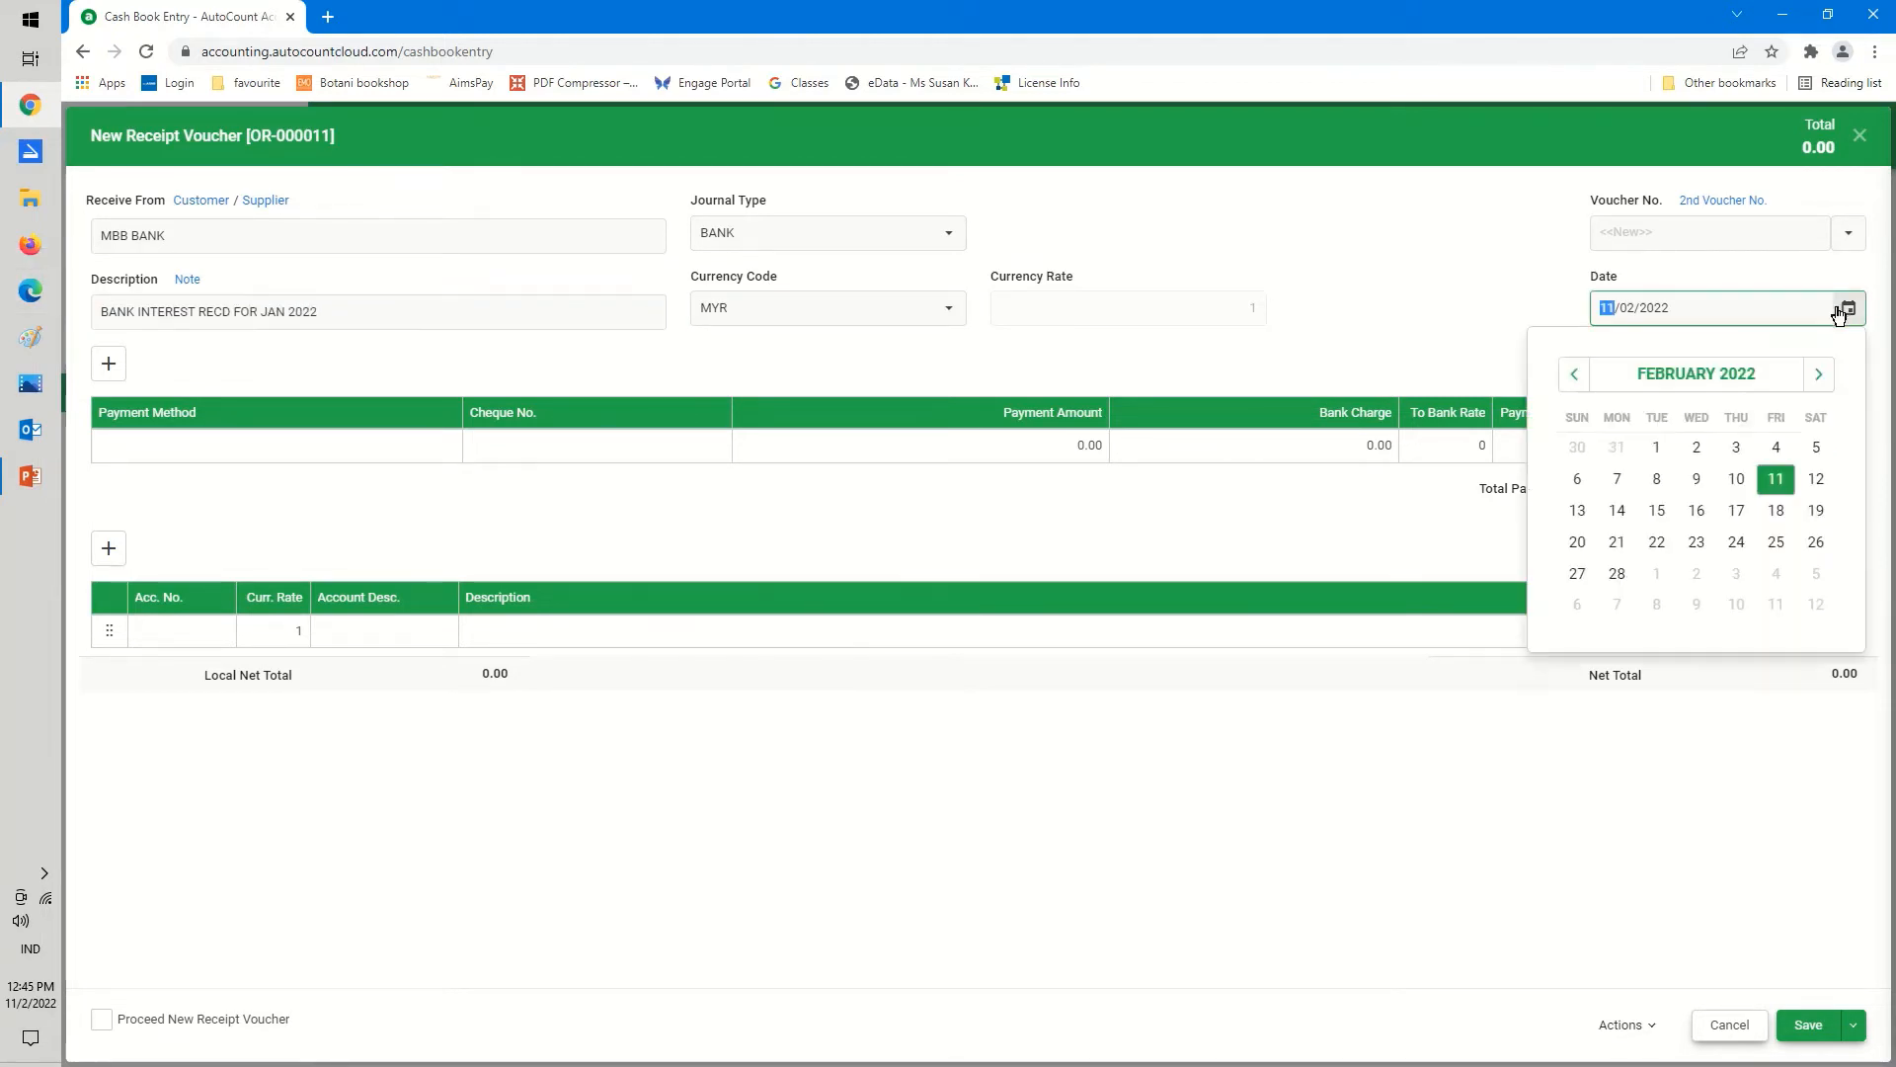
click(1574, 374)
click(1617, 605)
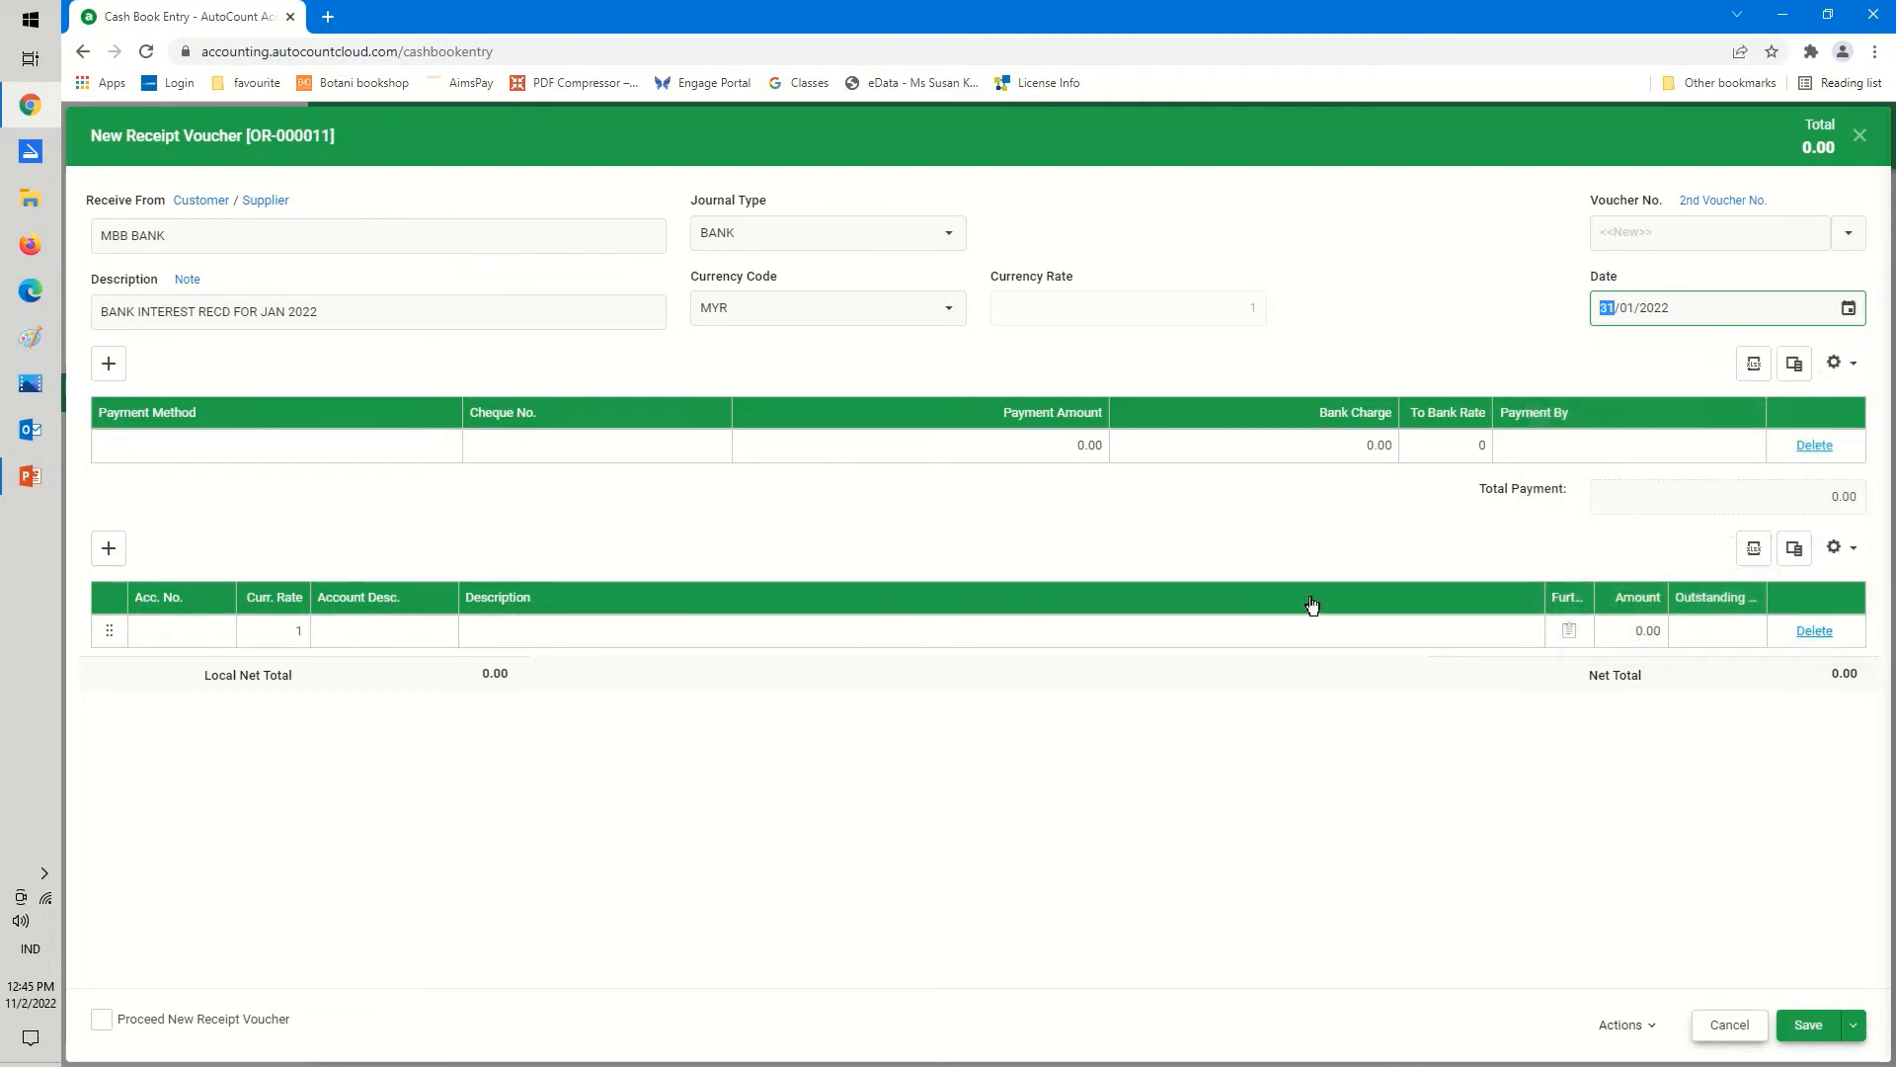
Choose MBB BANK as the payment method and assign the BANK INTEREST RECEIVED account to the first account line
click(158, 448)
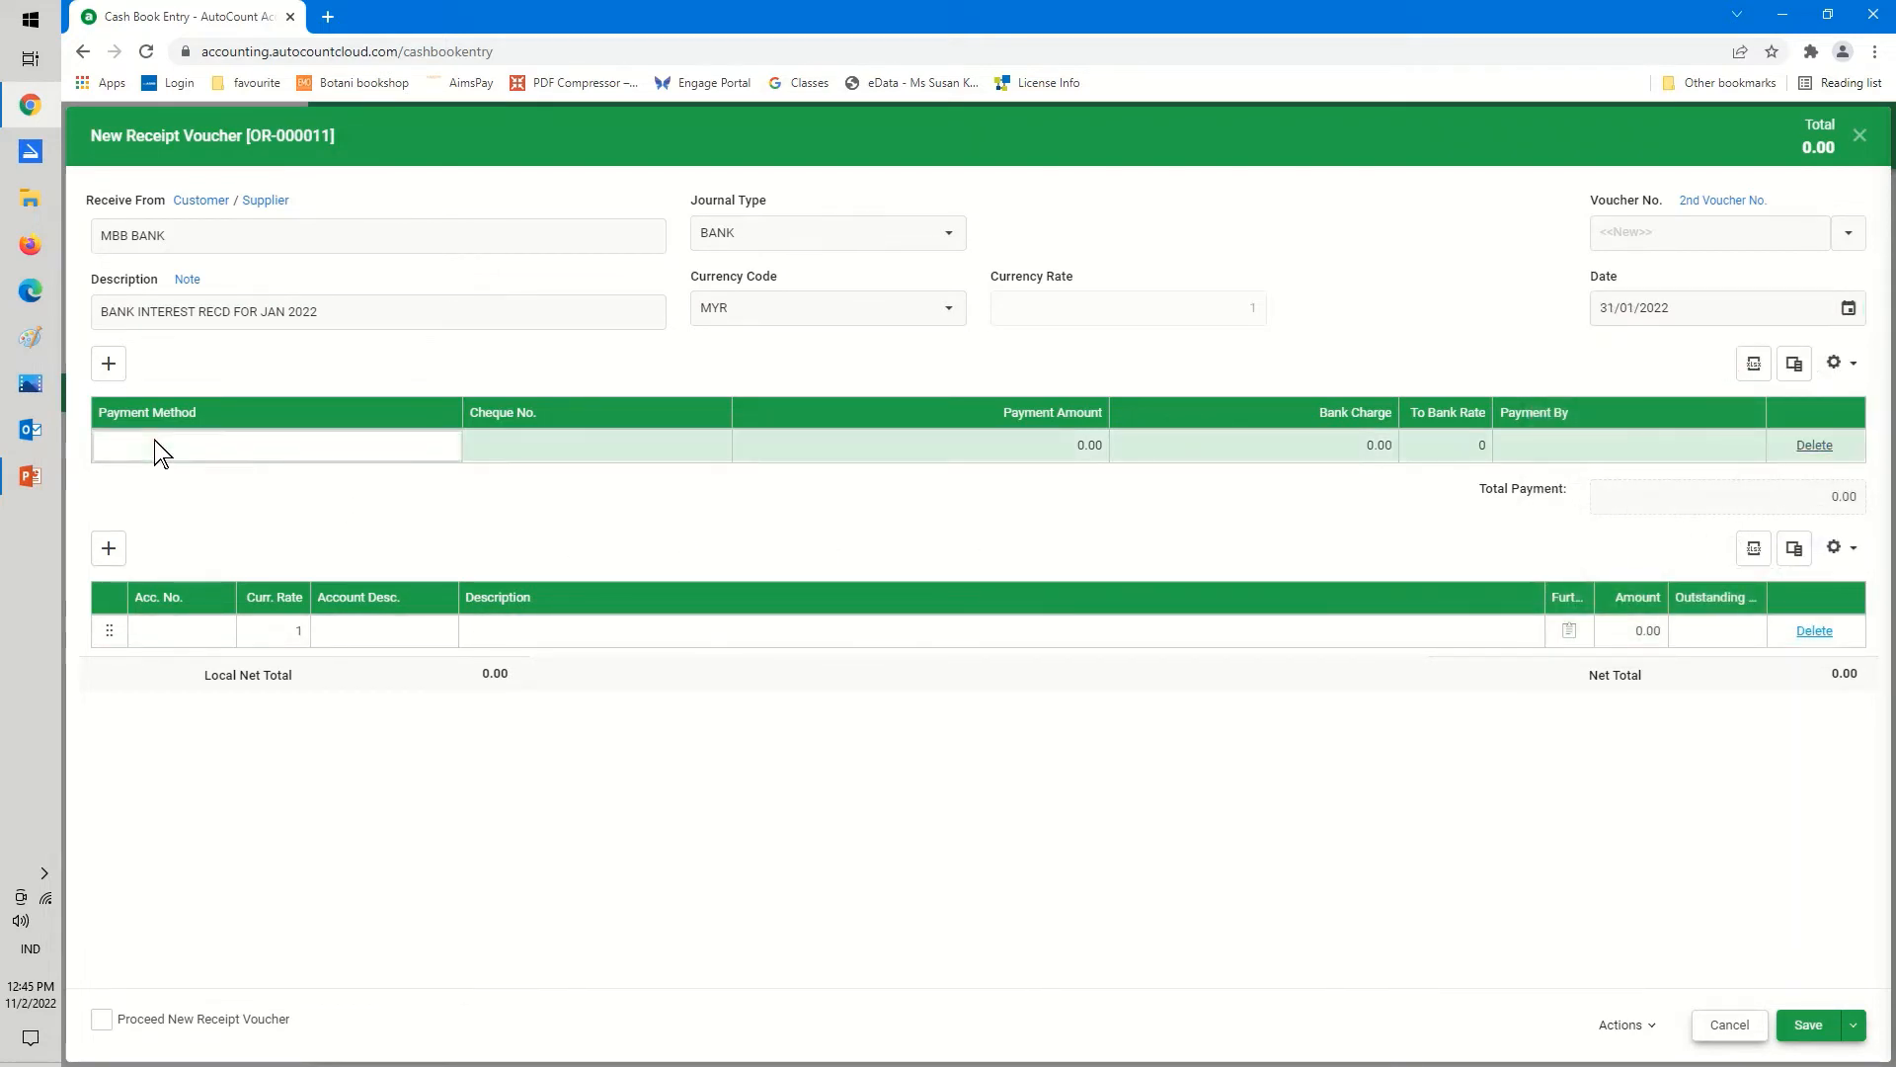
click(198, 676)
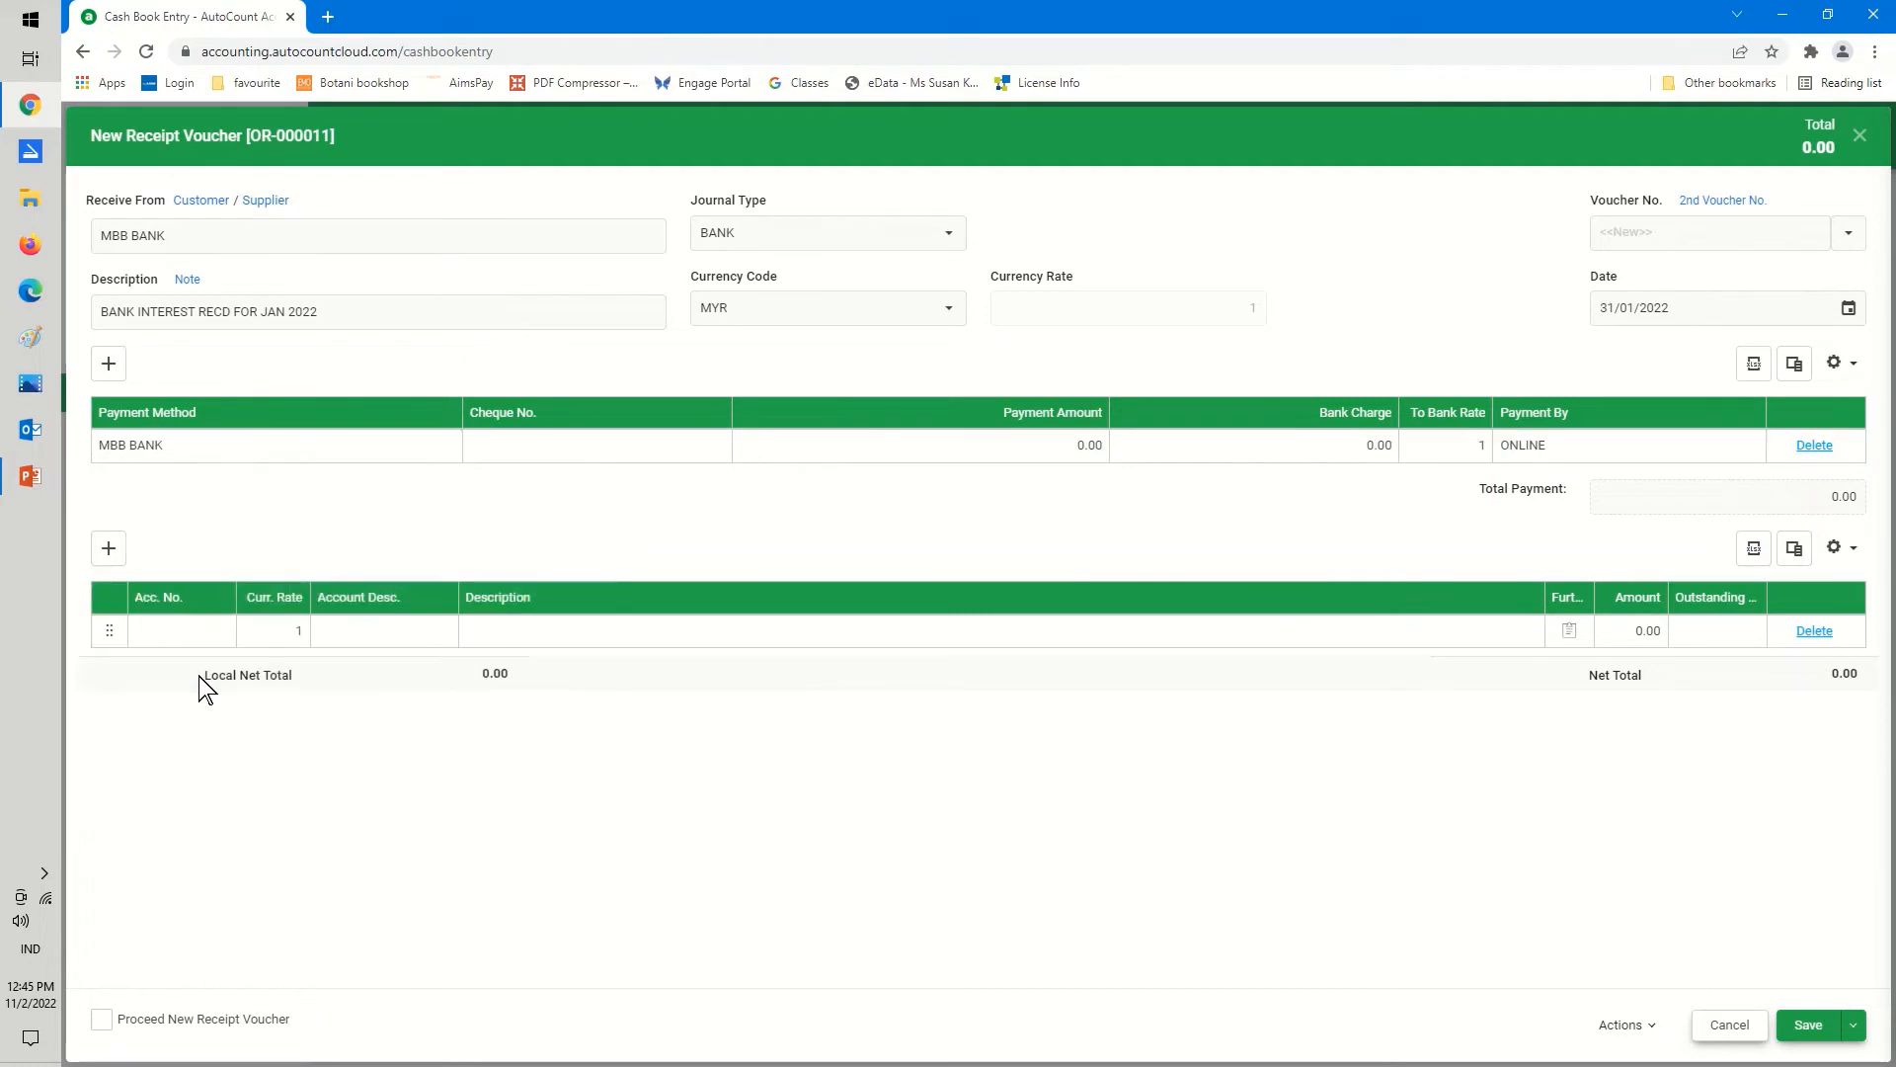
click(171, 630)
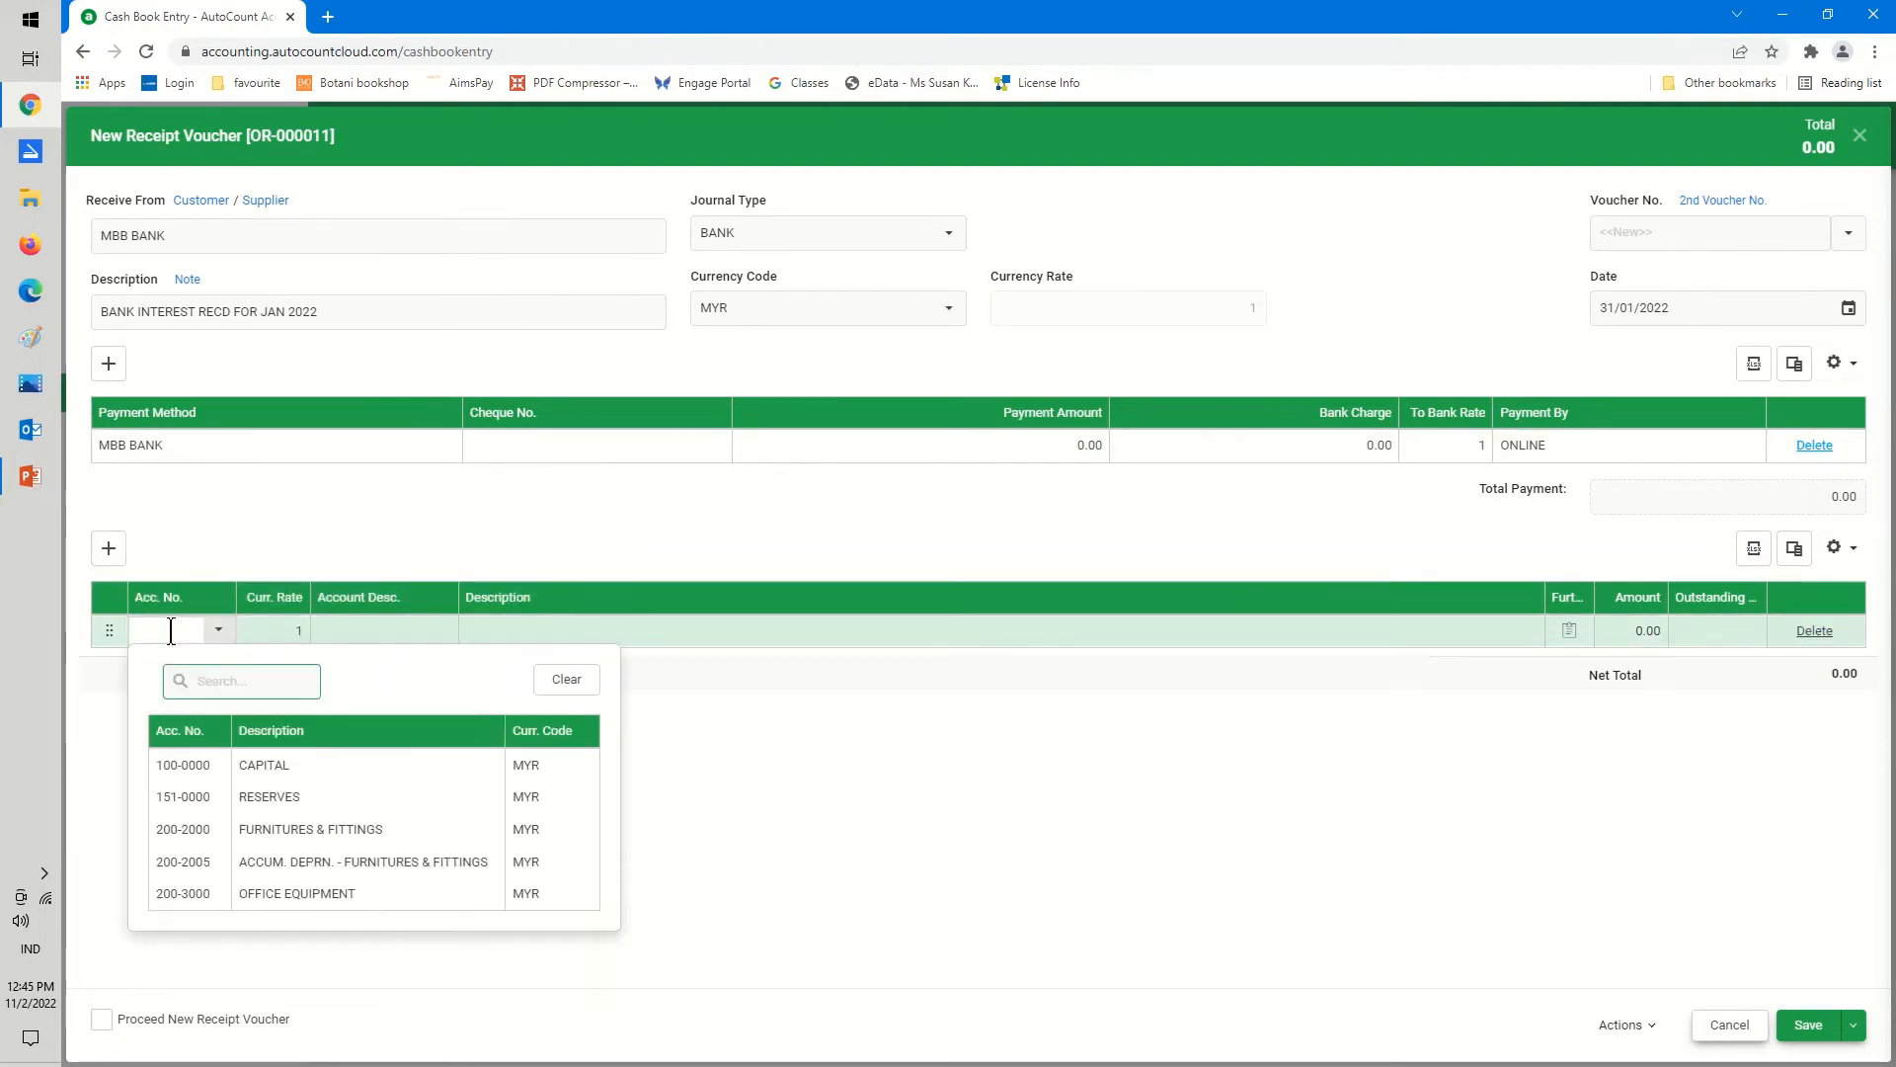
text(BANK)
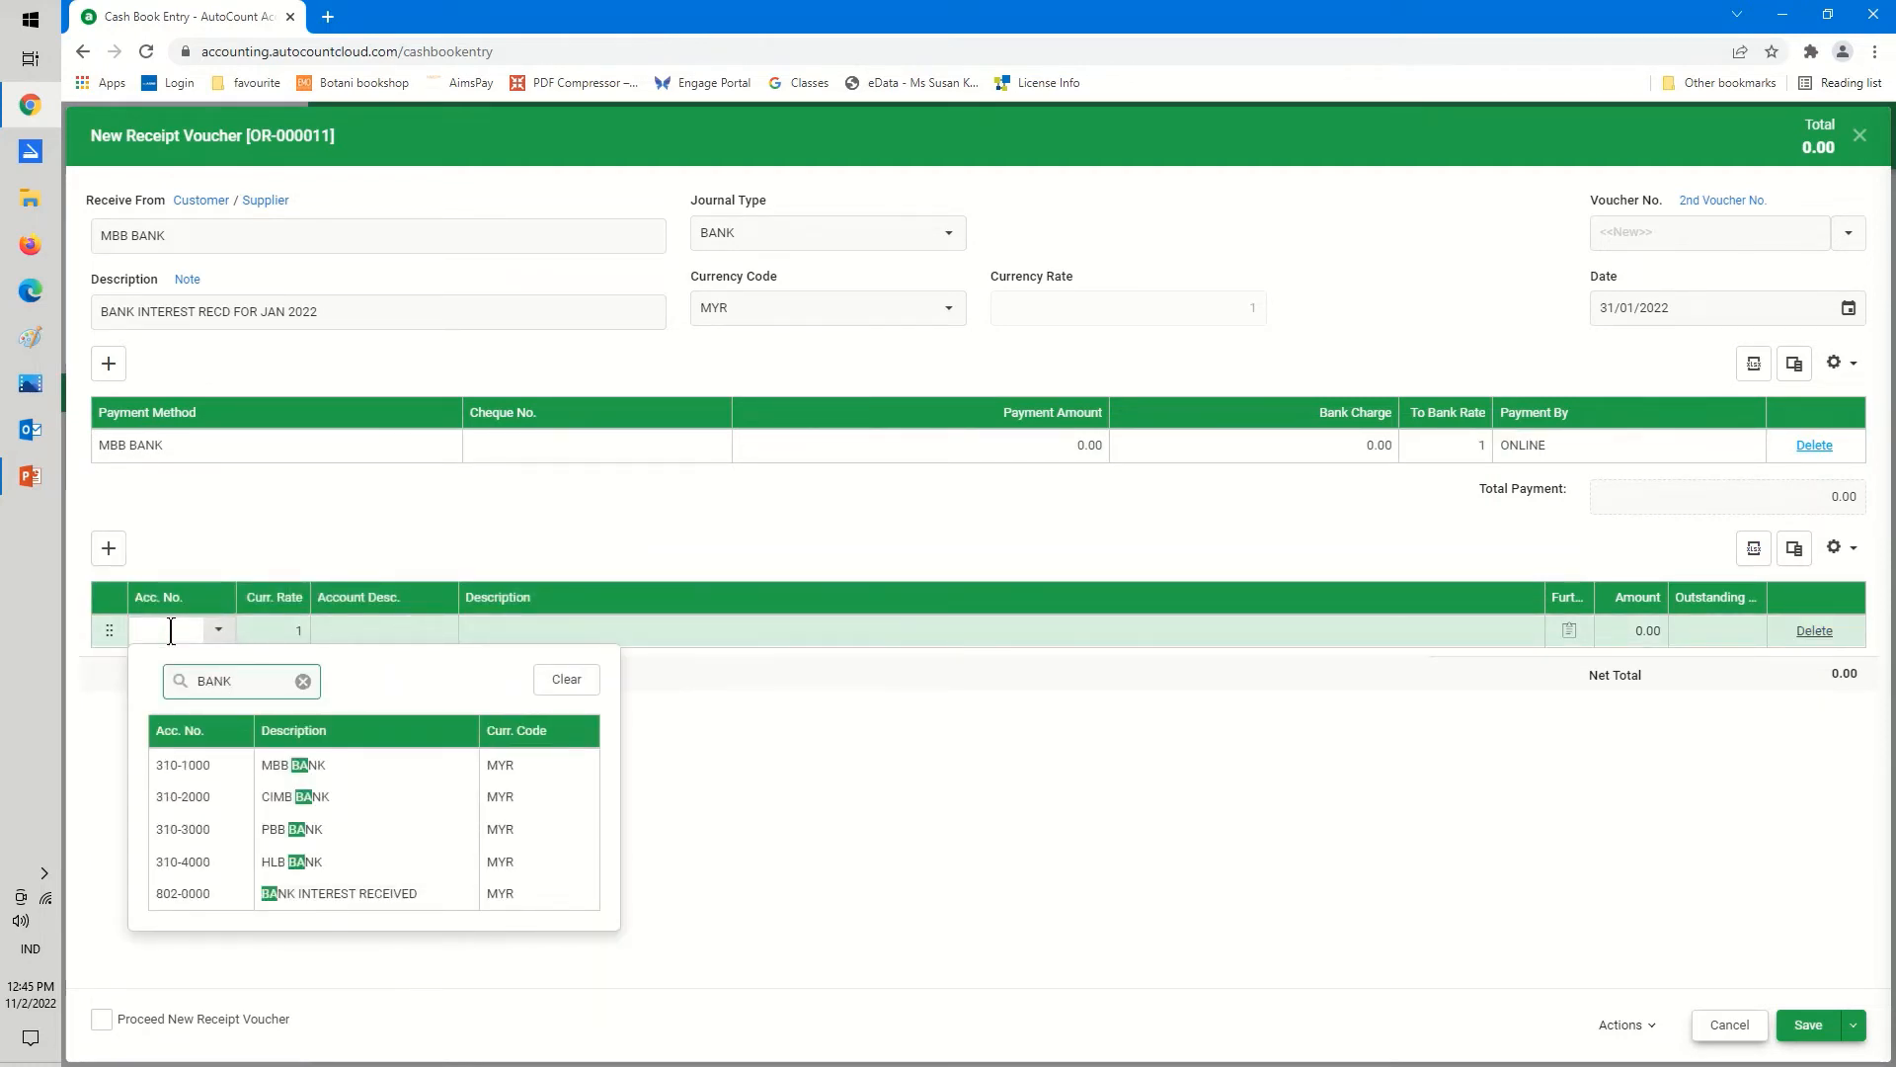
click(389, 897)
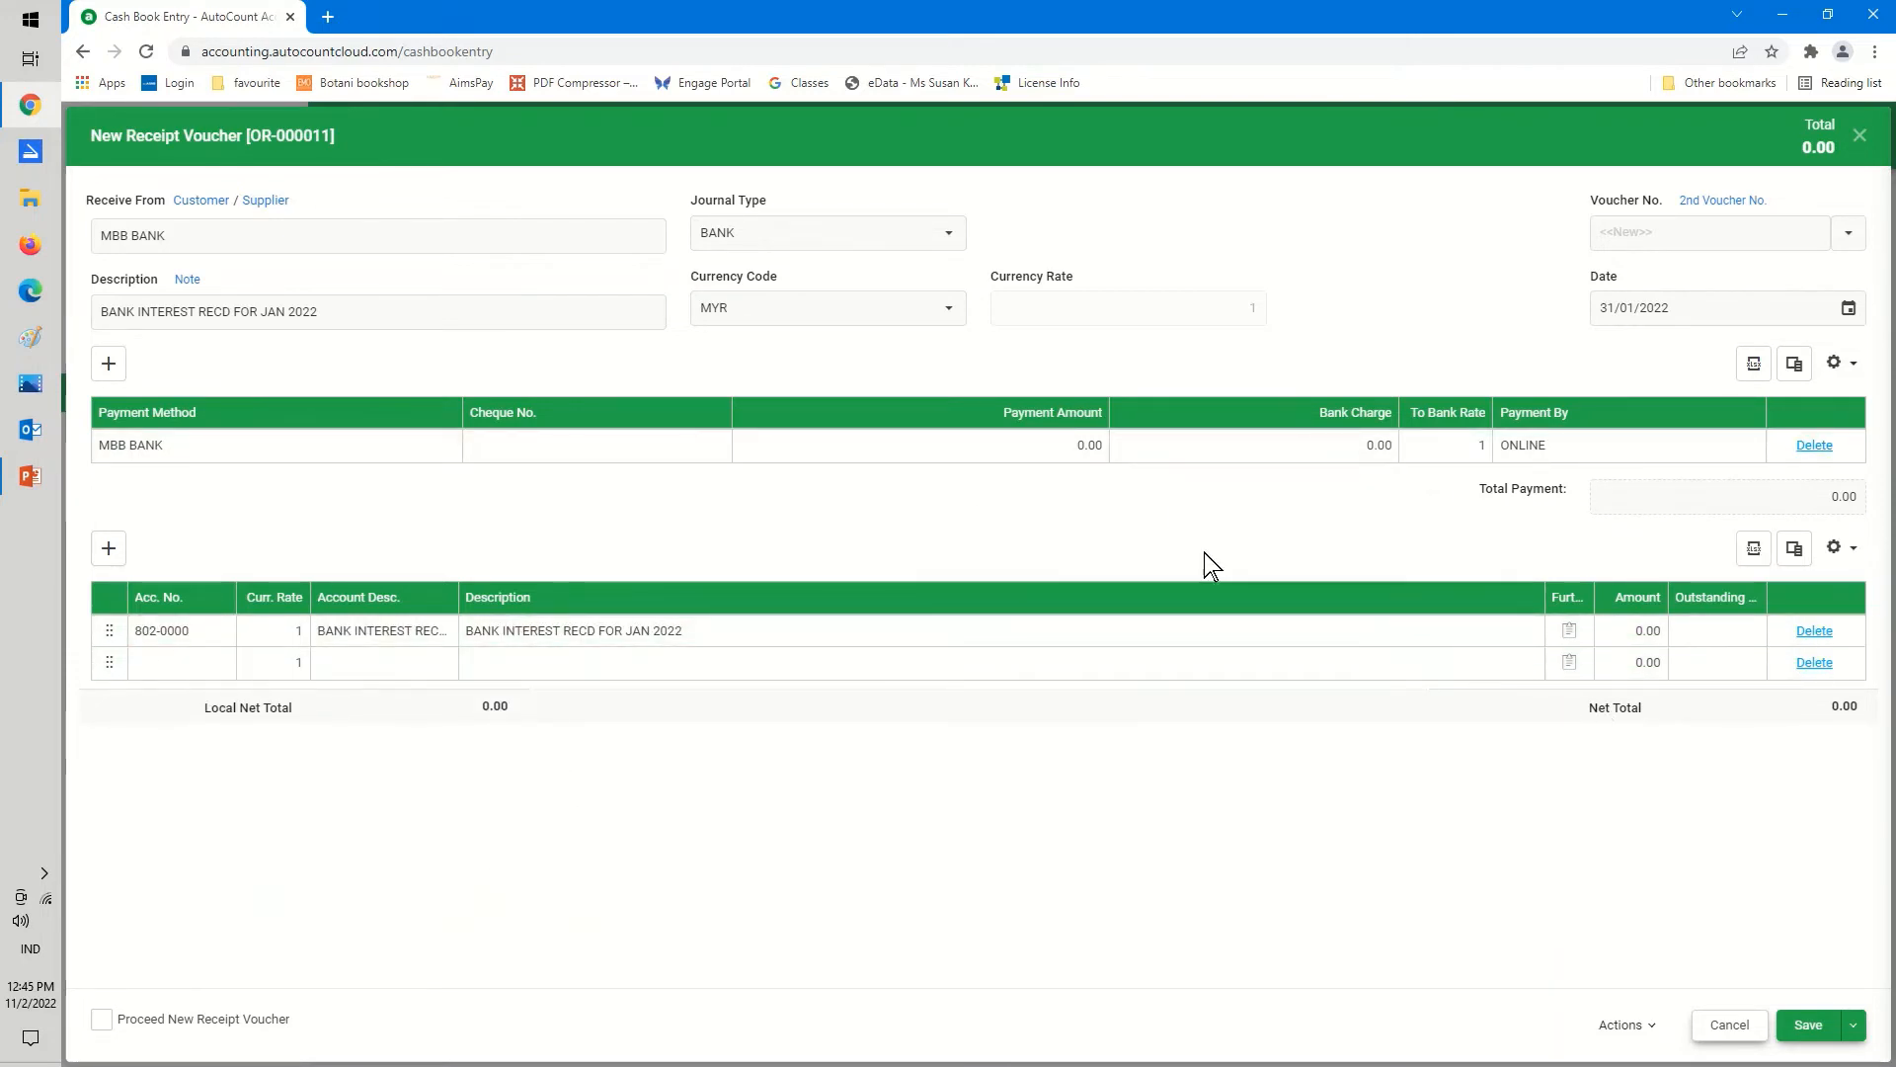
Set the payment amount and the bank interest account line's amount to 55.70
click(1630, 630)
text(55.7)
key(Return)
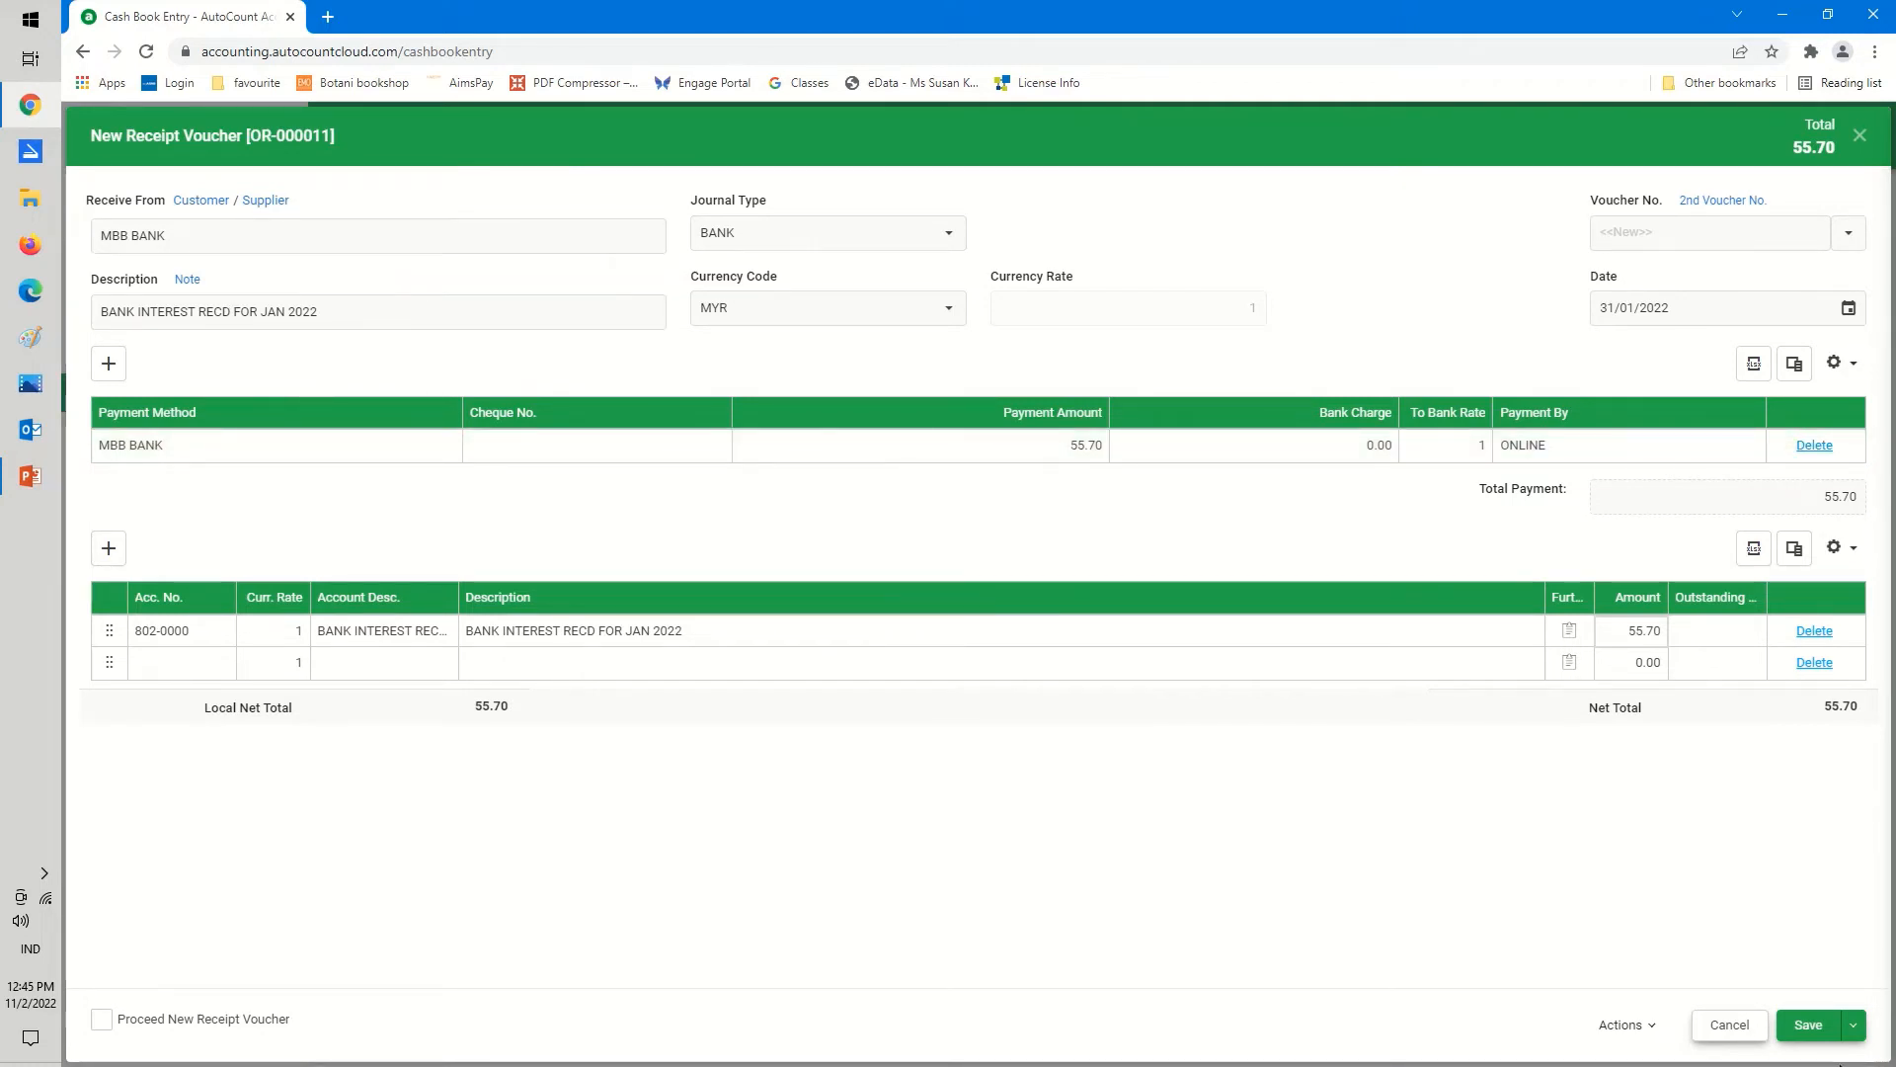
Enter ONLINE as the cheque number of the MBB BANK payment and save the receipt voucher
click(1806, 1027)
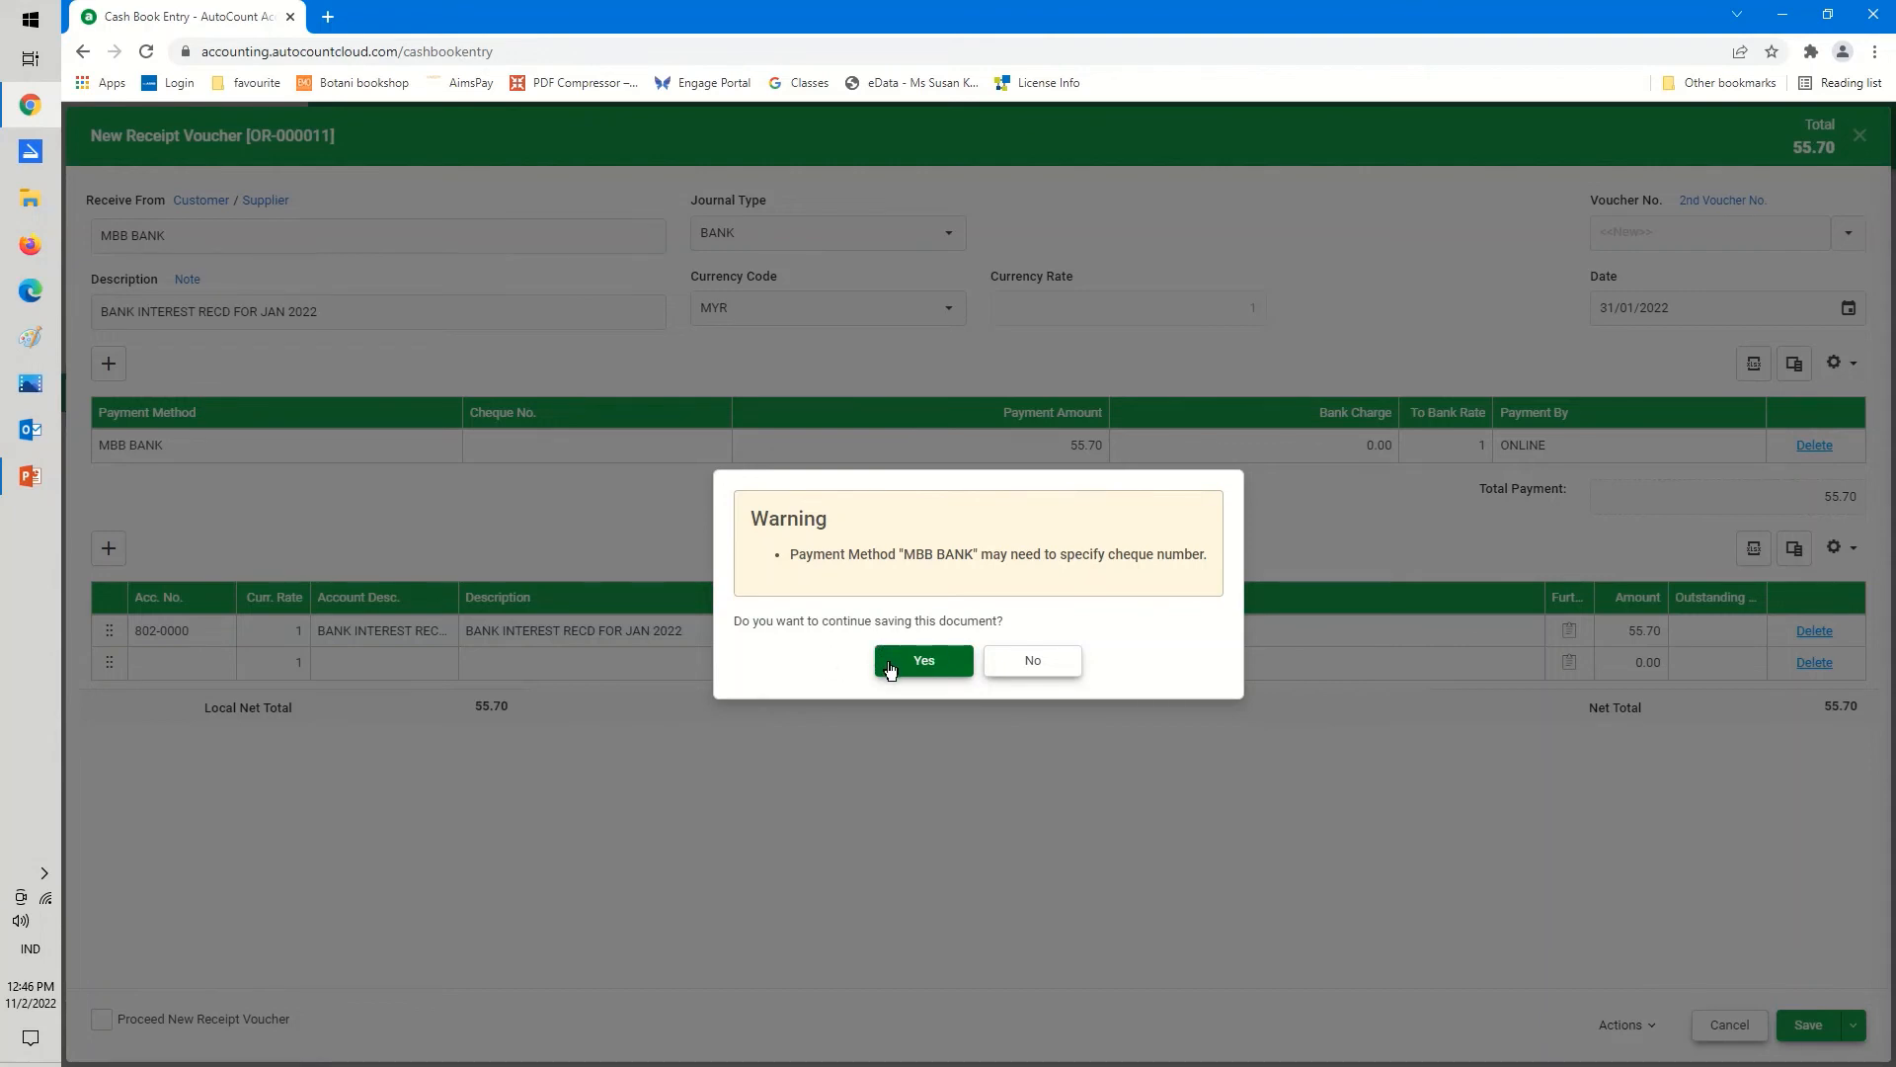
click(1032, 662)
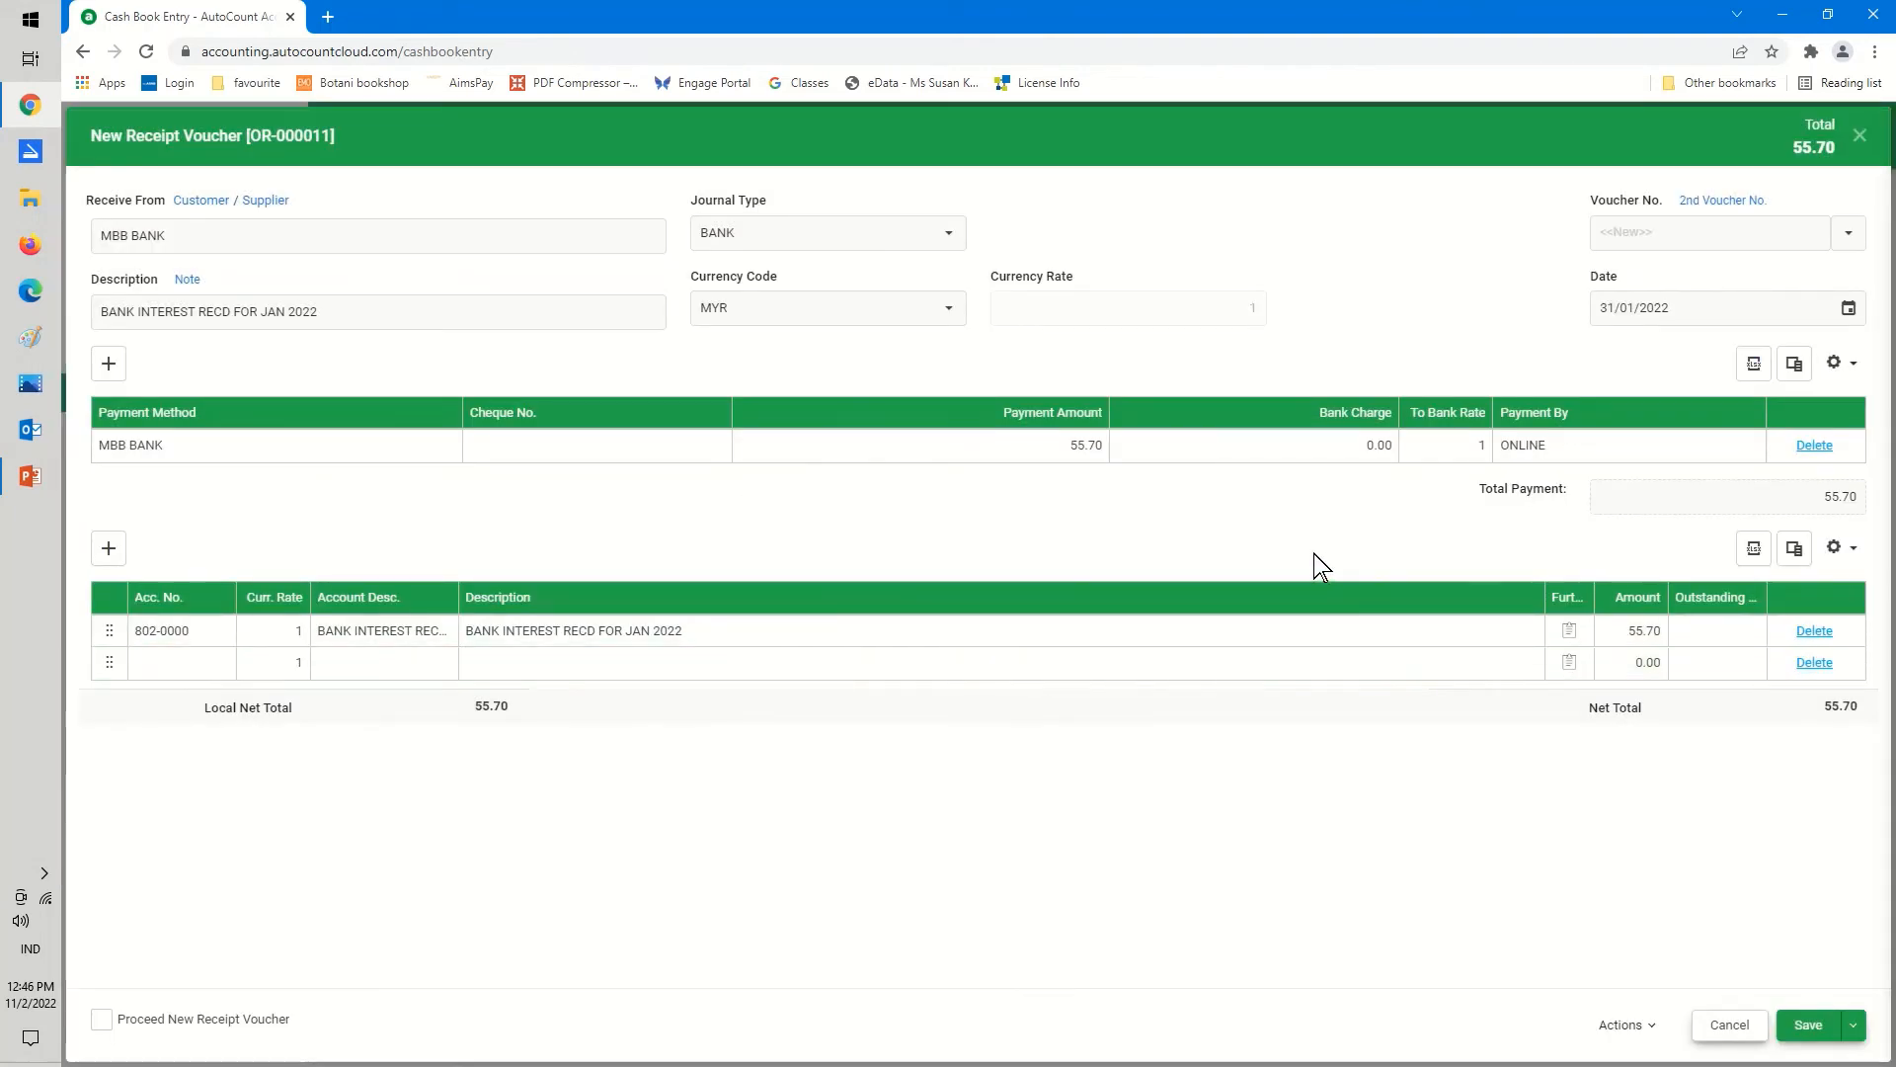
click(548, 445)
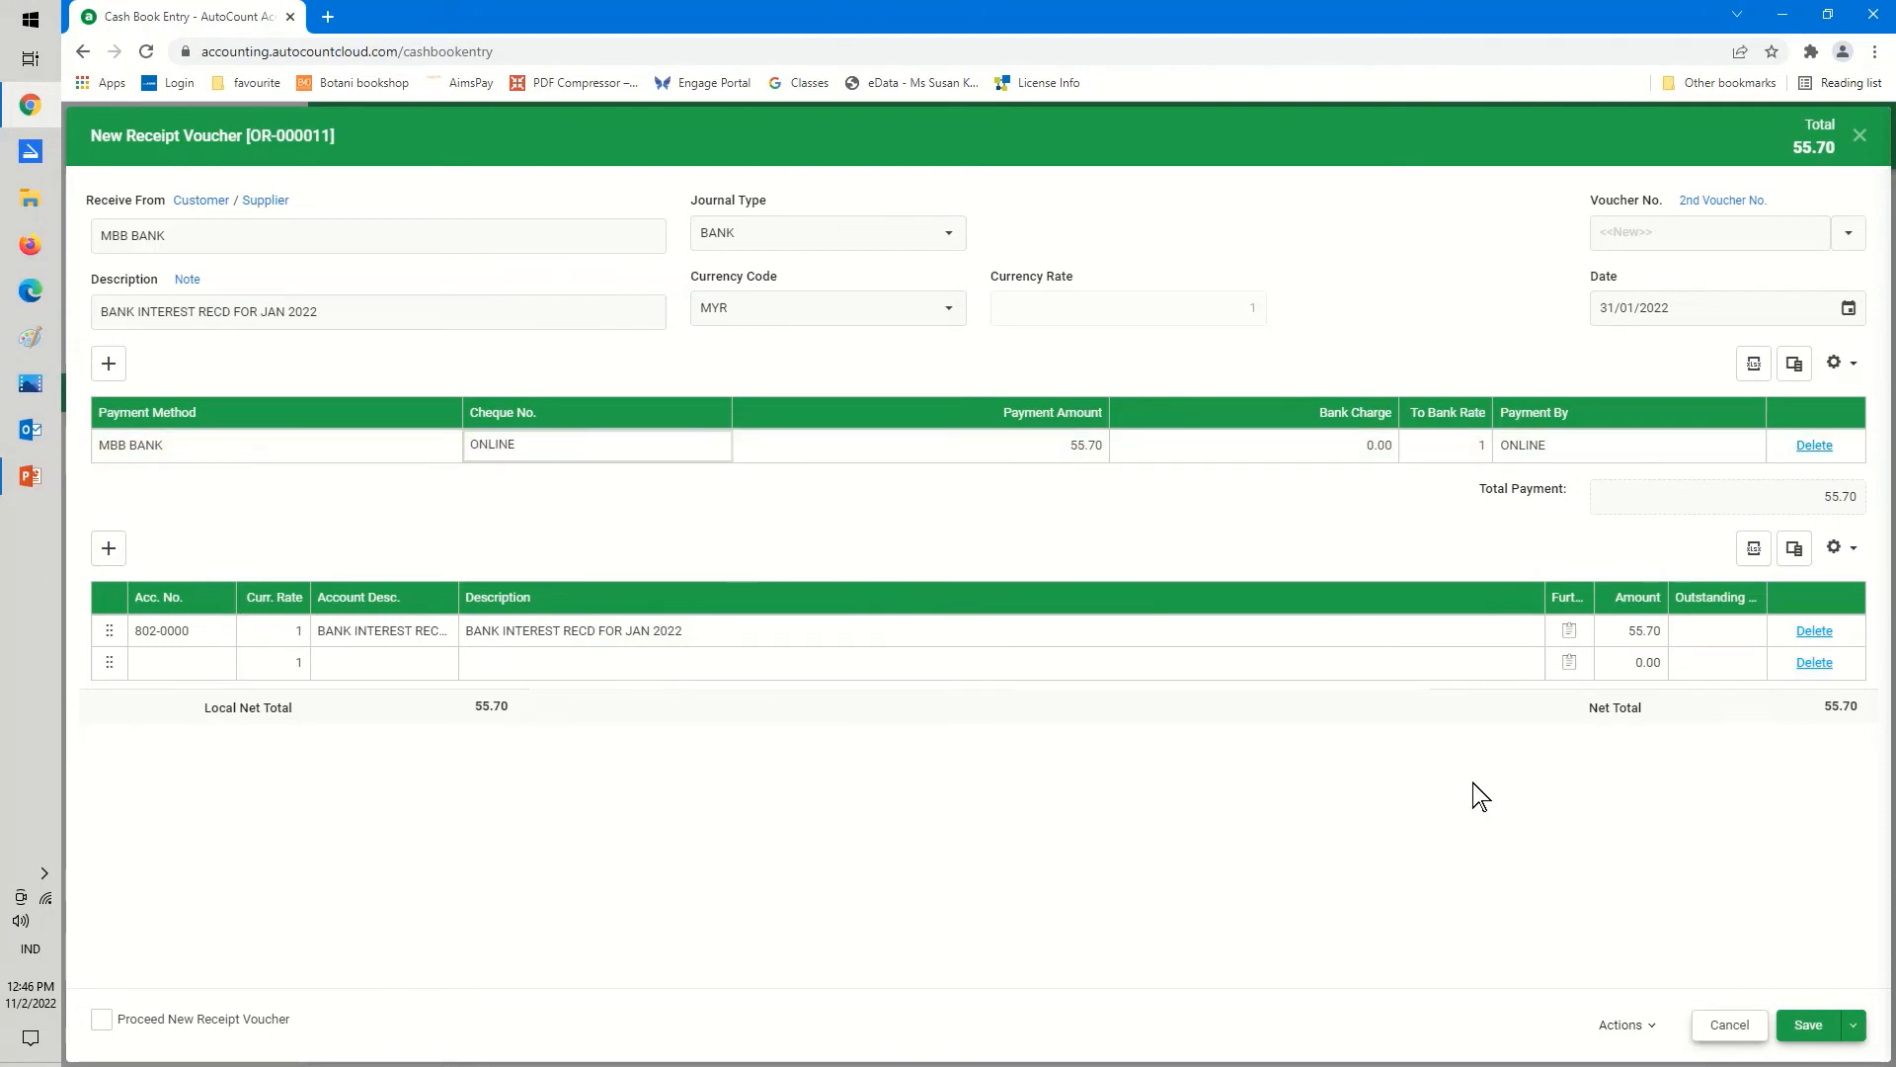
click(1815, 1033)
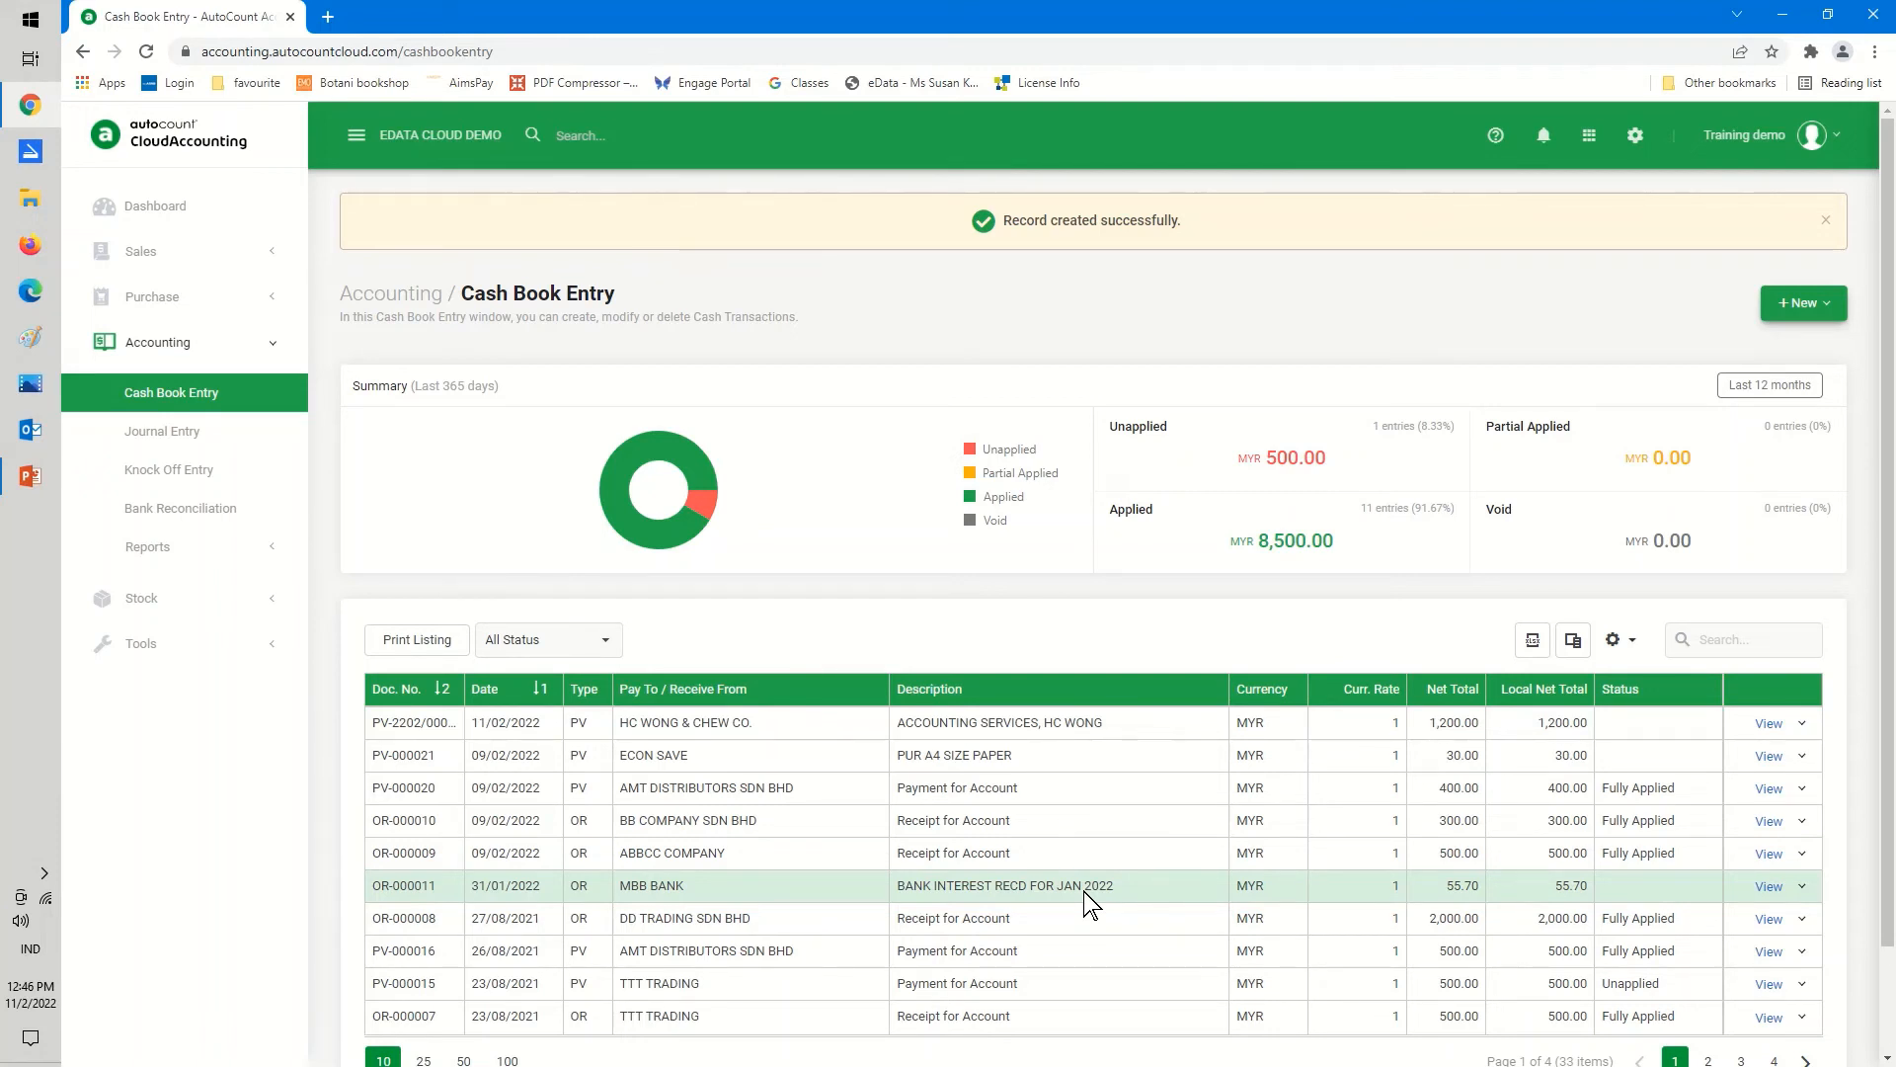
Create a new payment voucher paid to the supplier AMT DISTRIBUTORS SDN BHD with the description Payment for Account
click(1808, 303)
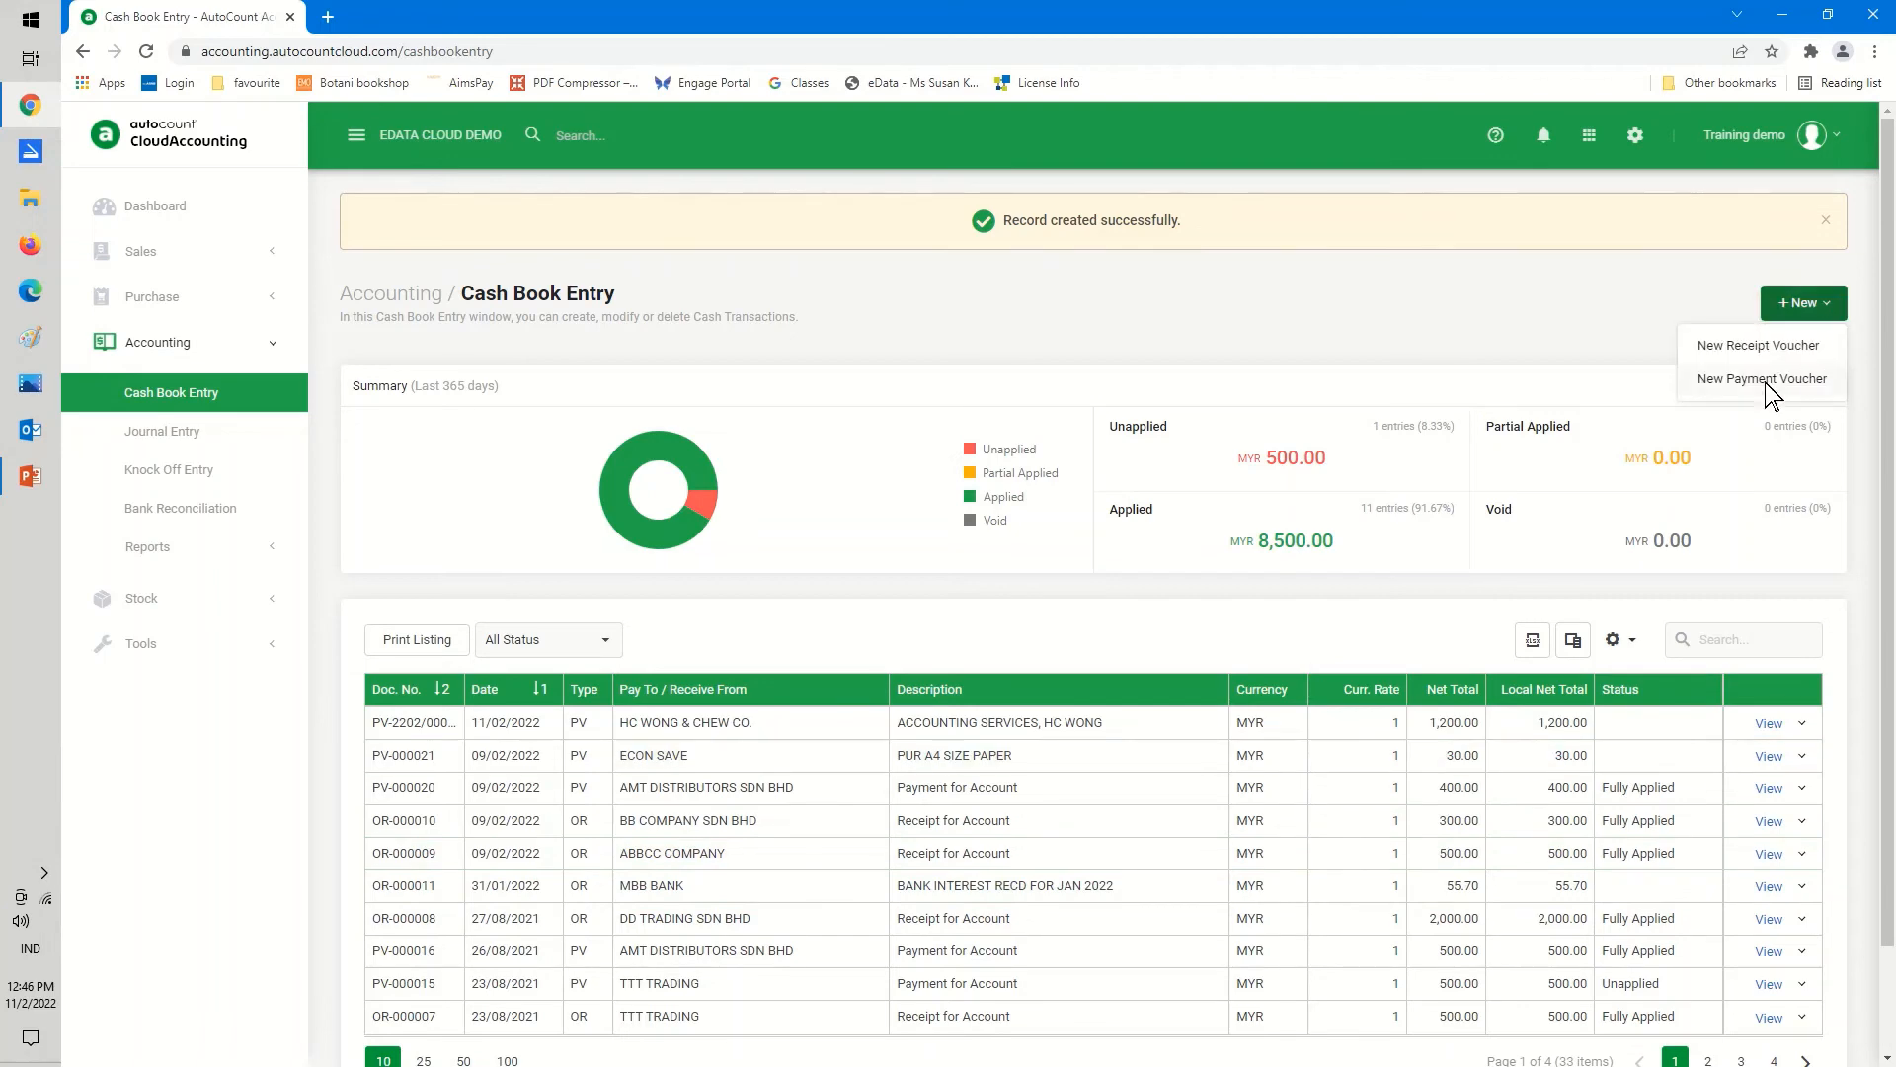
click(1735, 385)
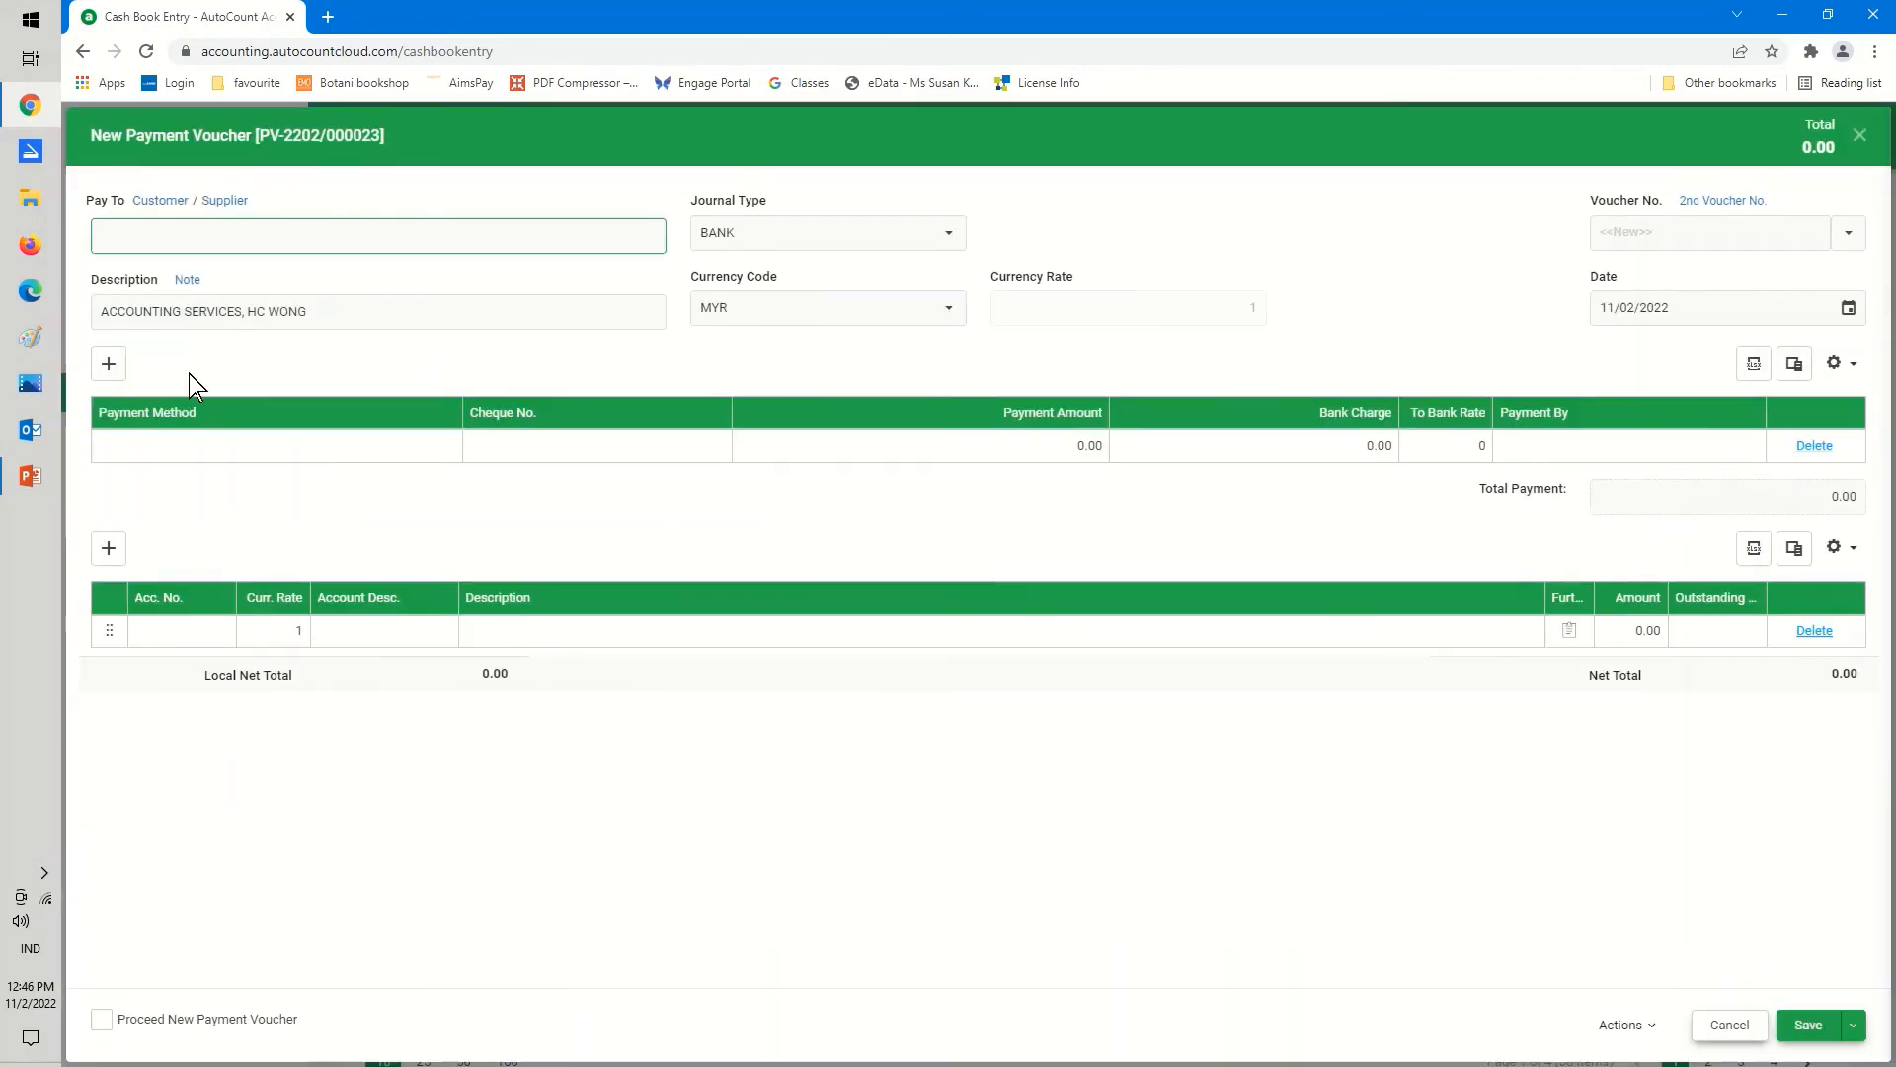
click(225, 201)
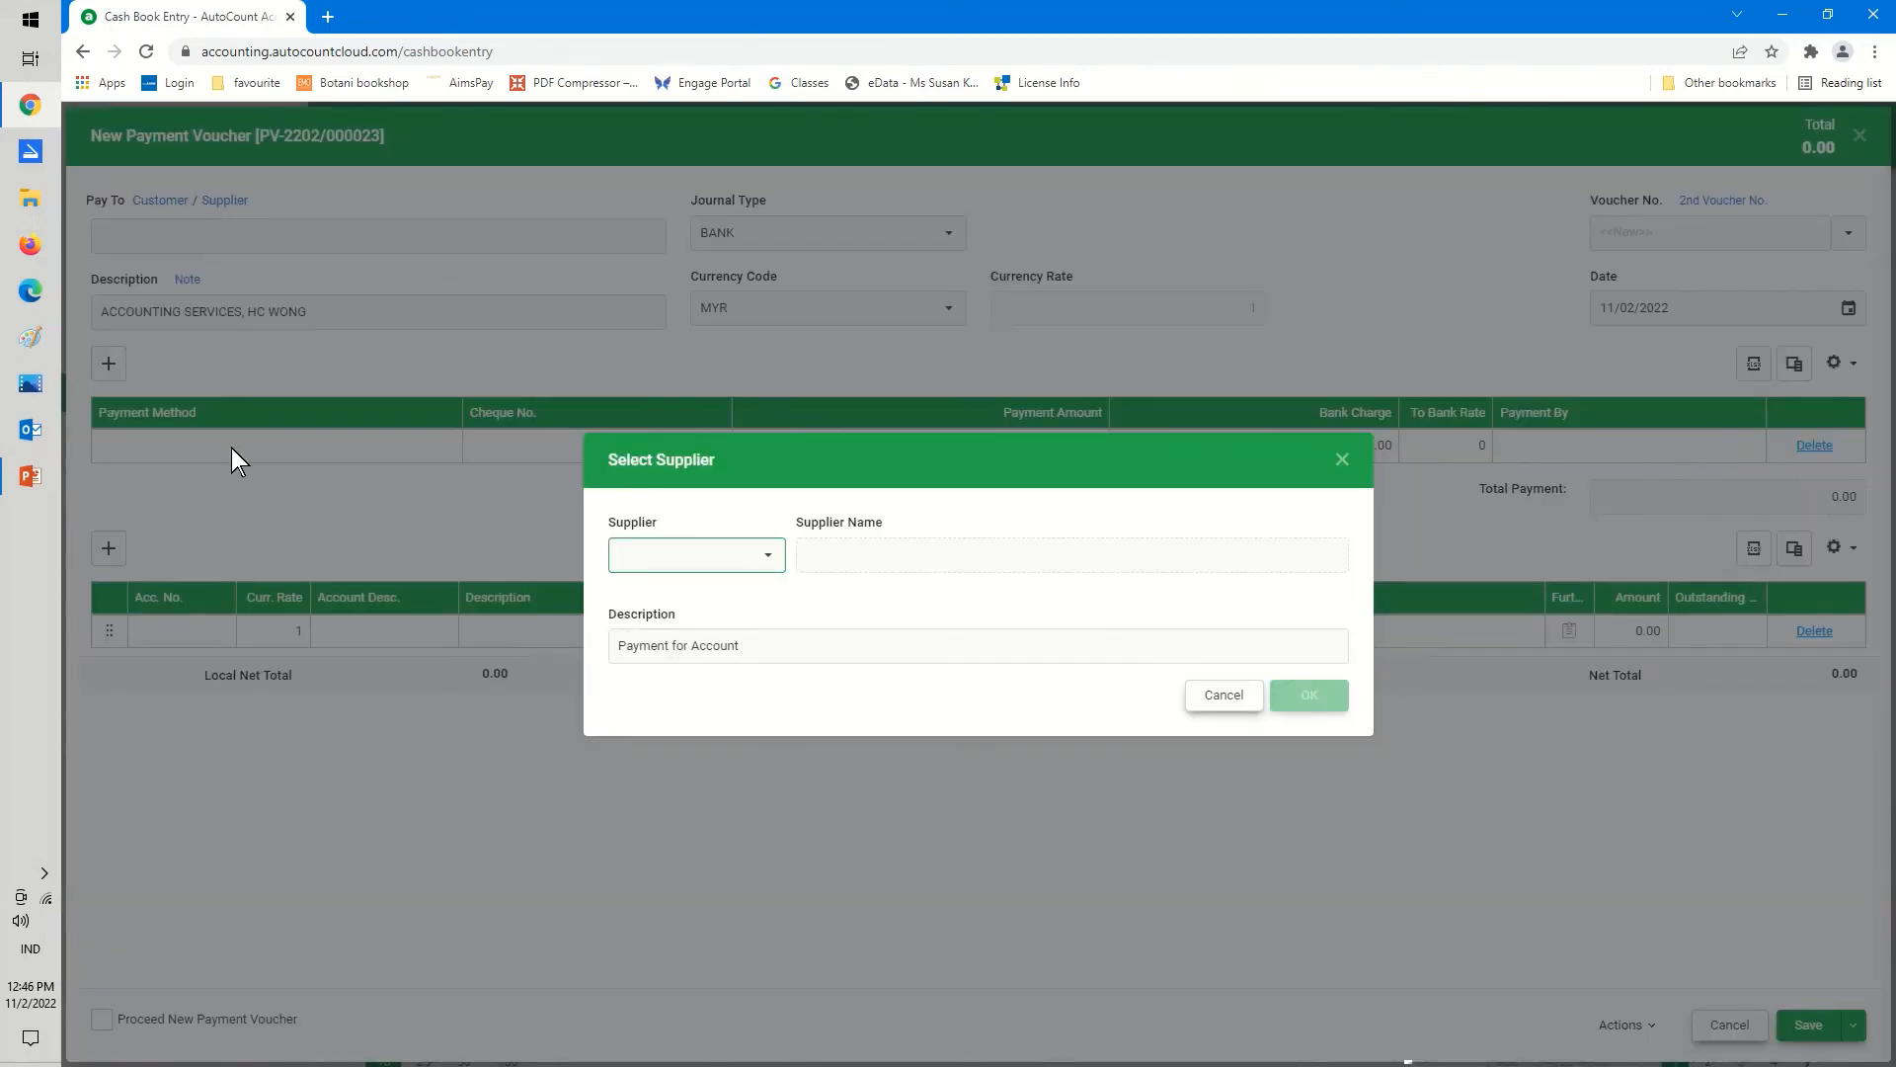
click(768, 554)
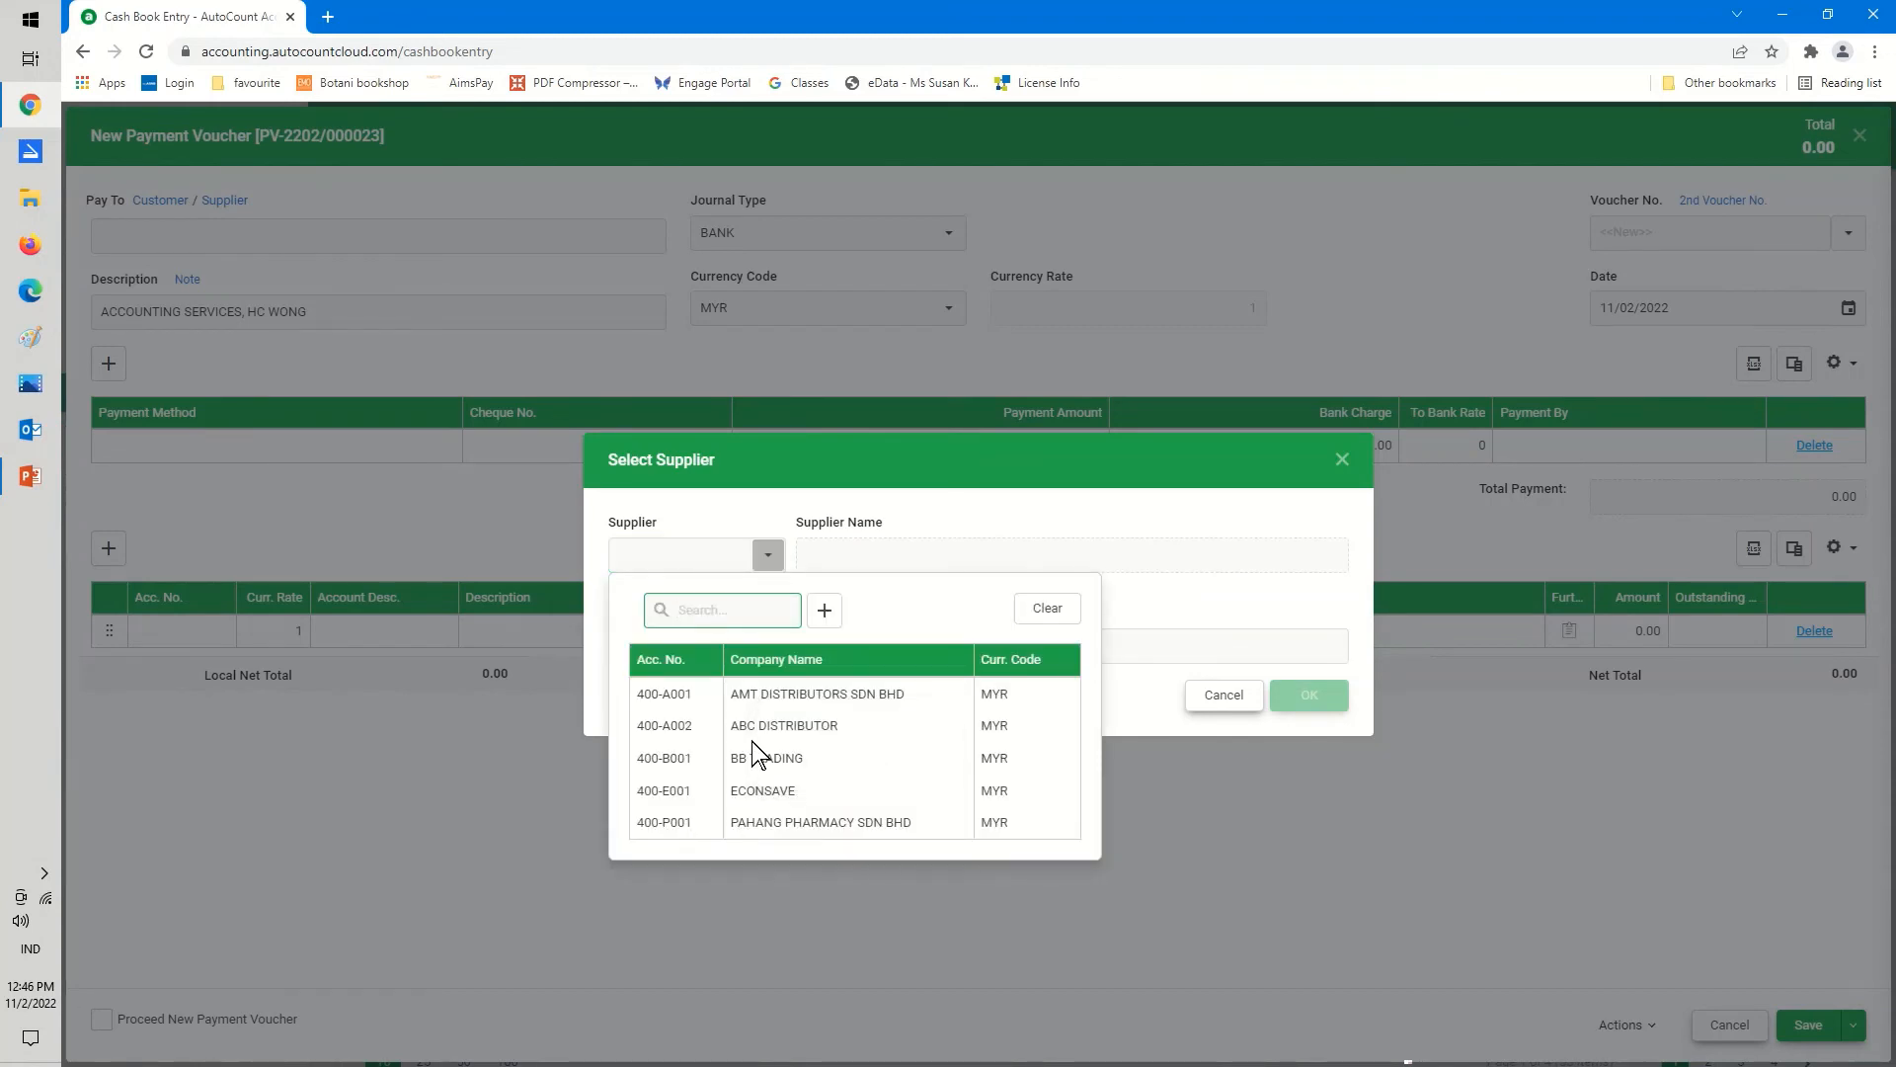
click(767, 691)
click(1300, 699)
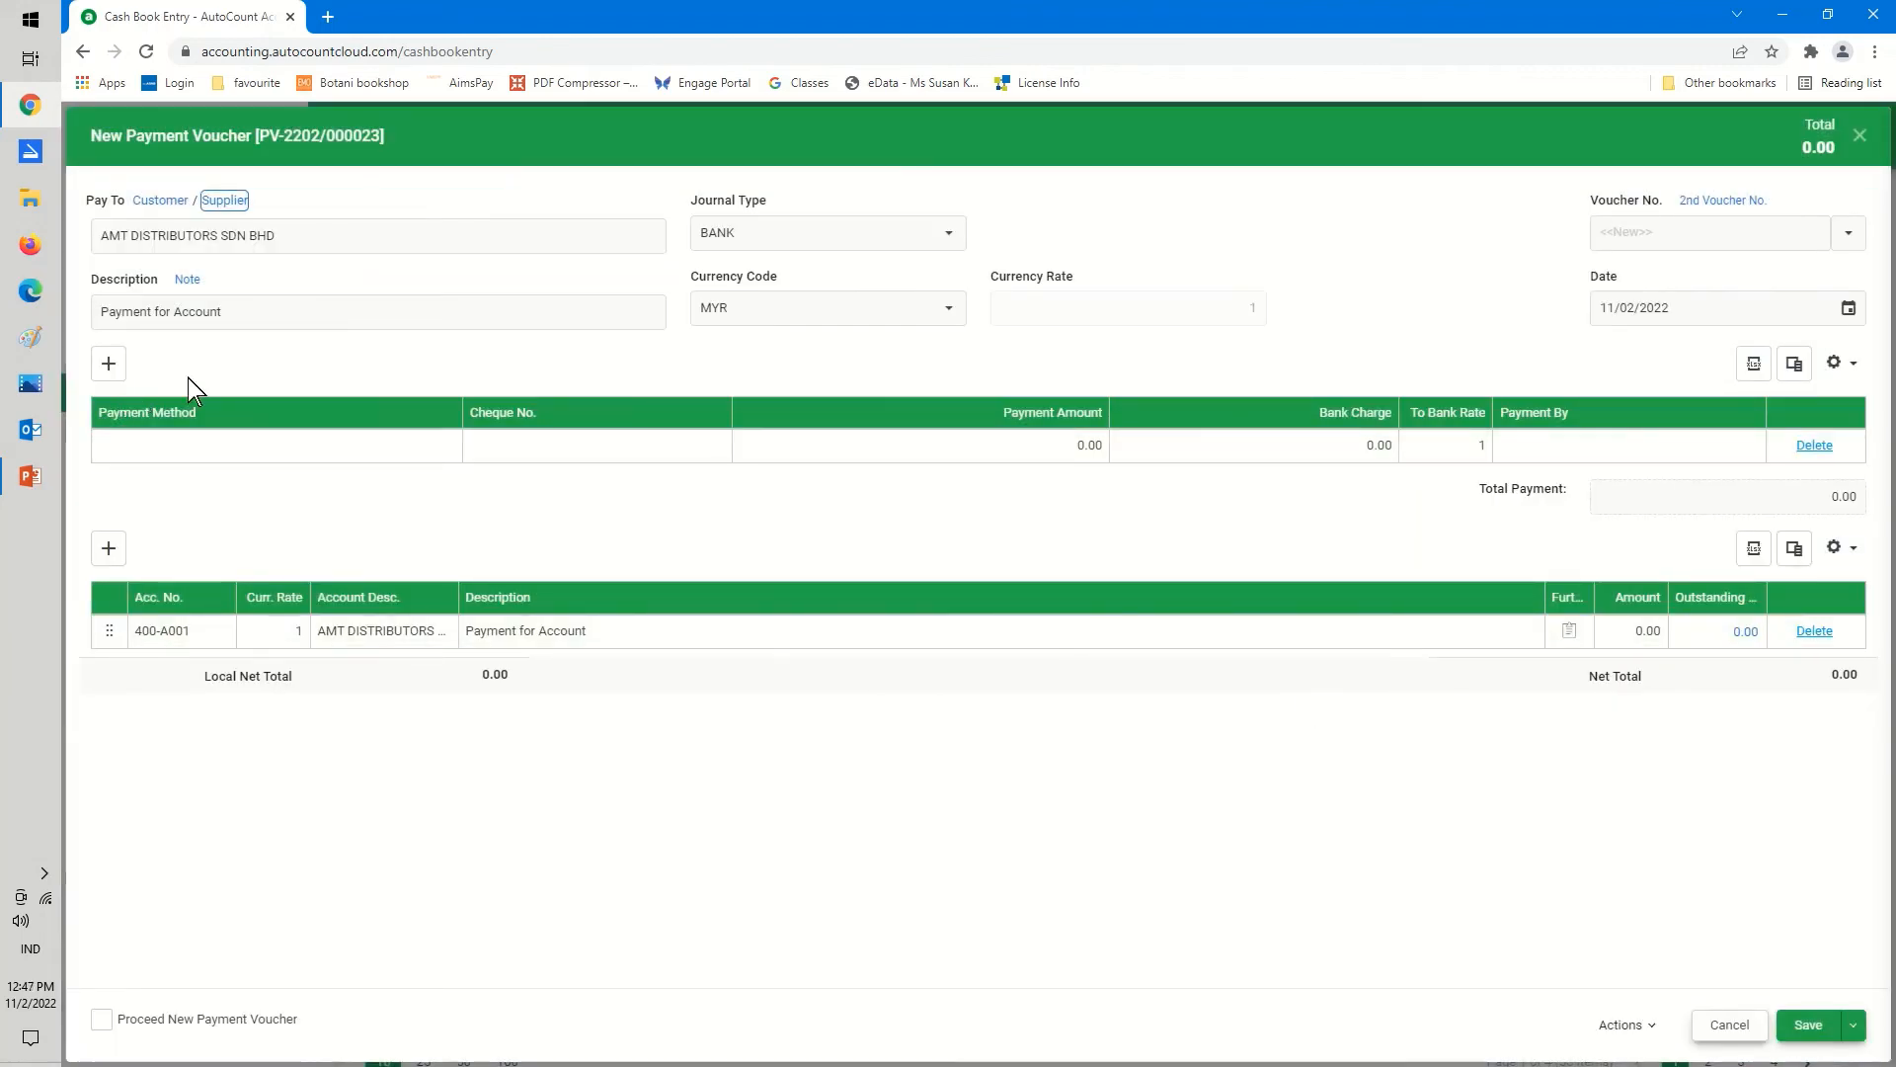
Choose MBB BANK as the voucher's payment method with ONLINE as the cheque number
click(218, 314)
click(209, 447)
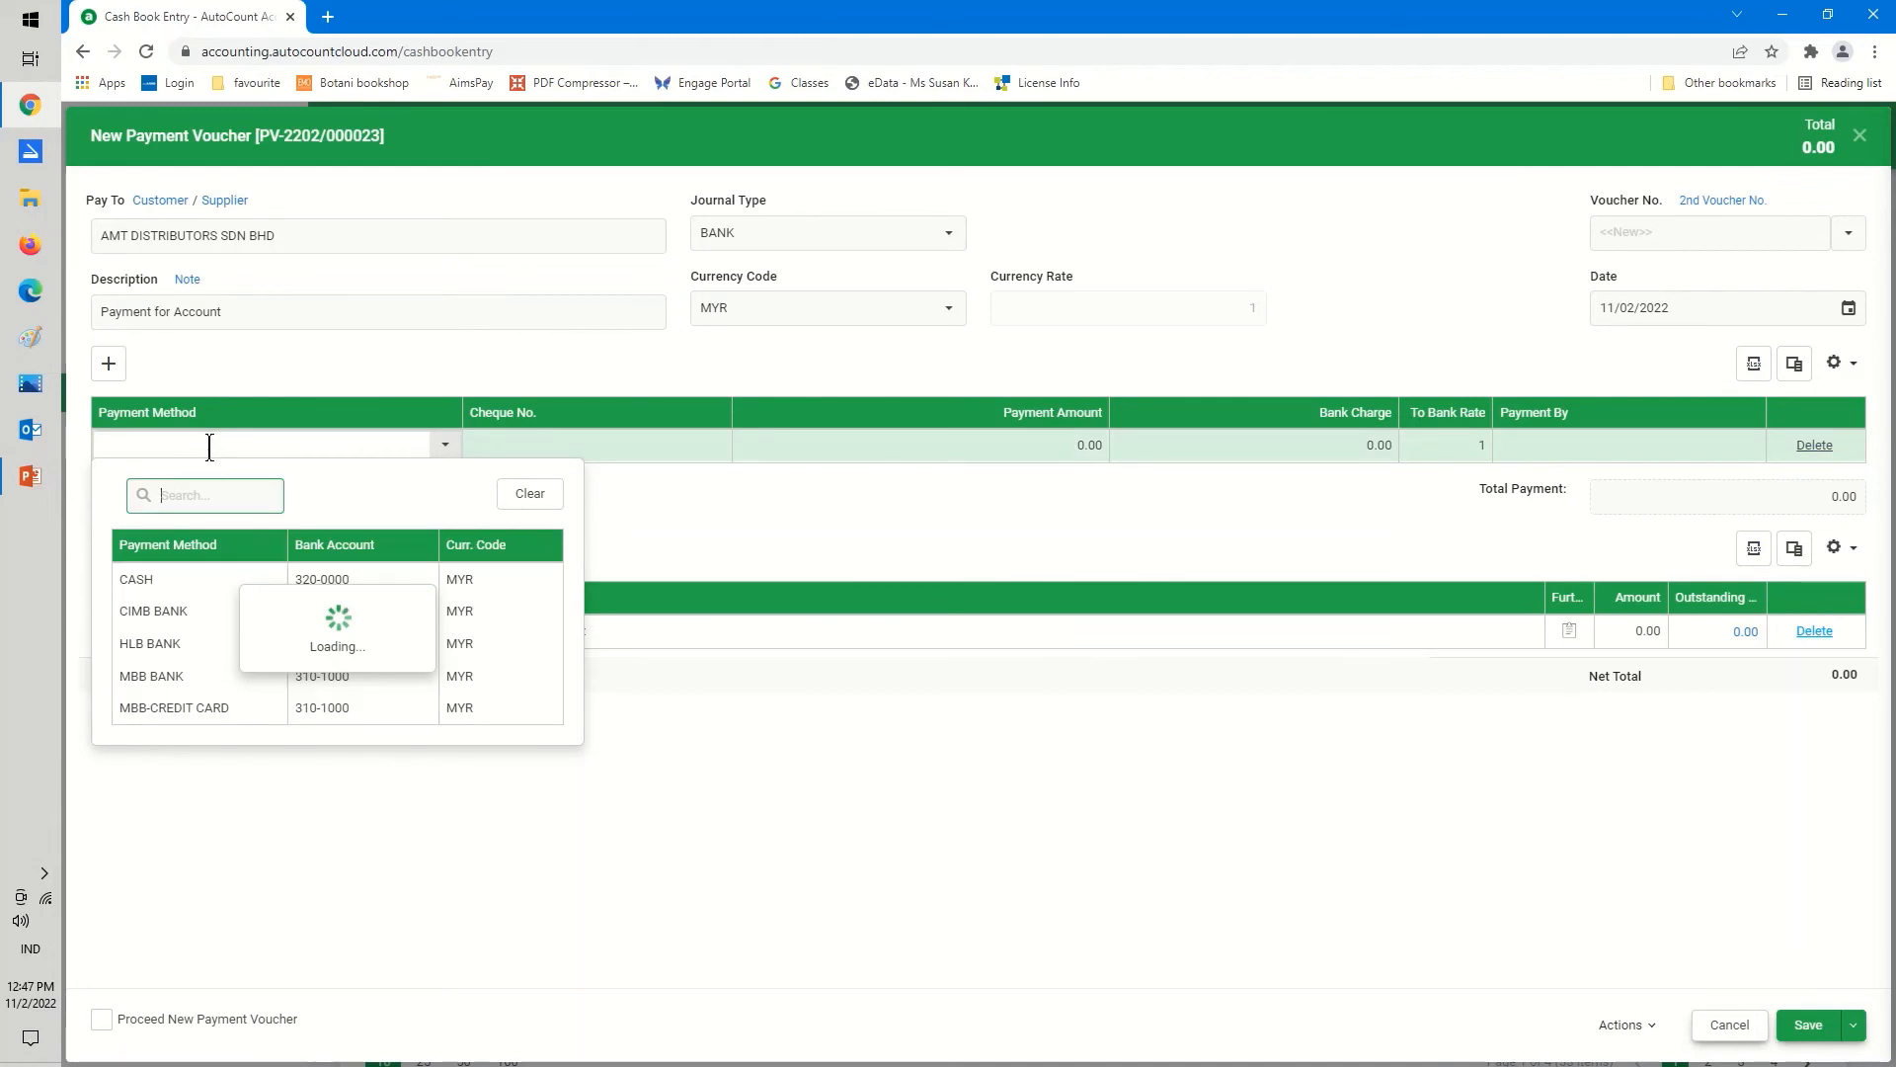
click(196, 678)
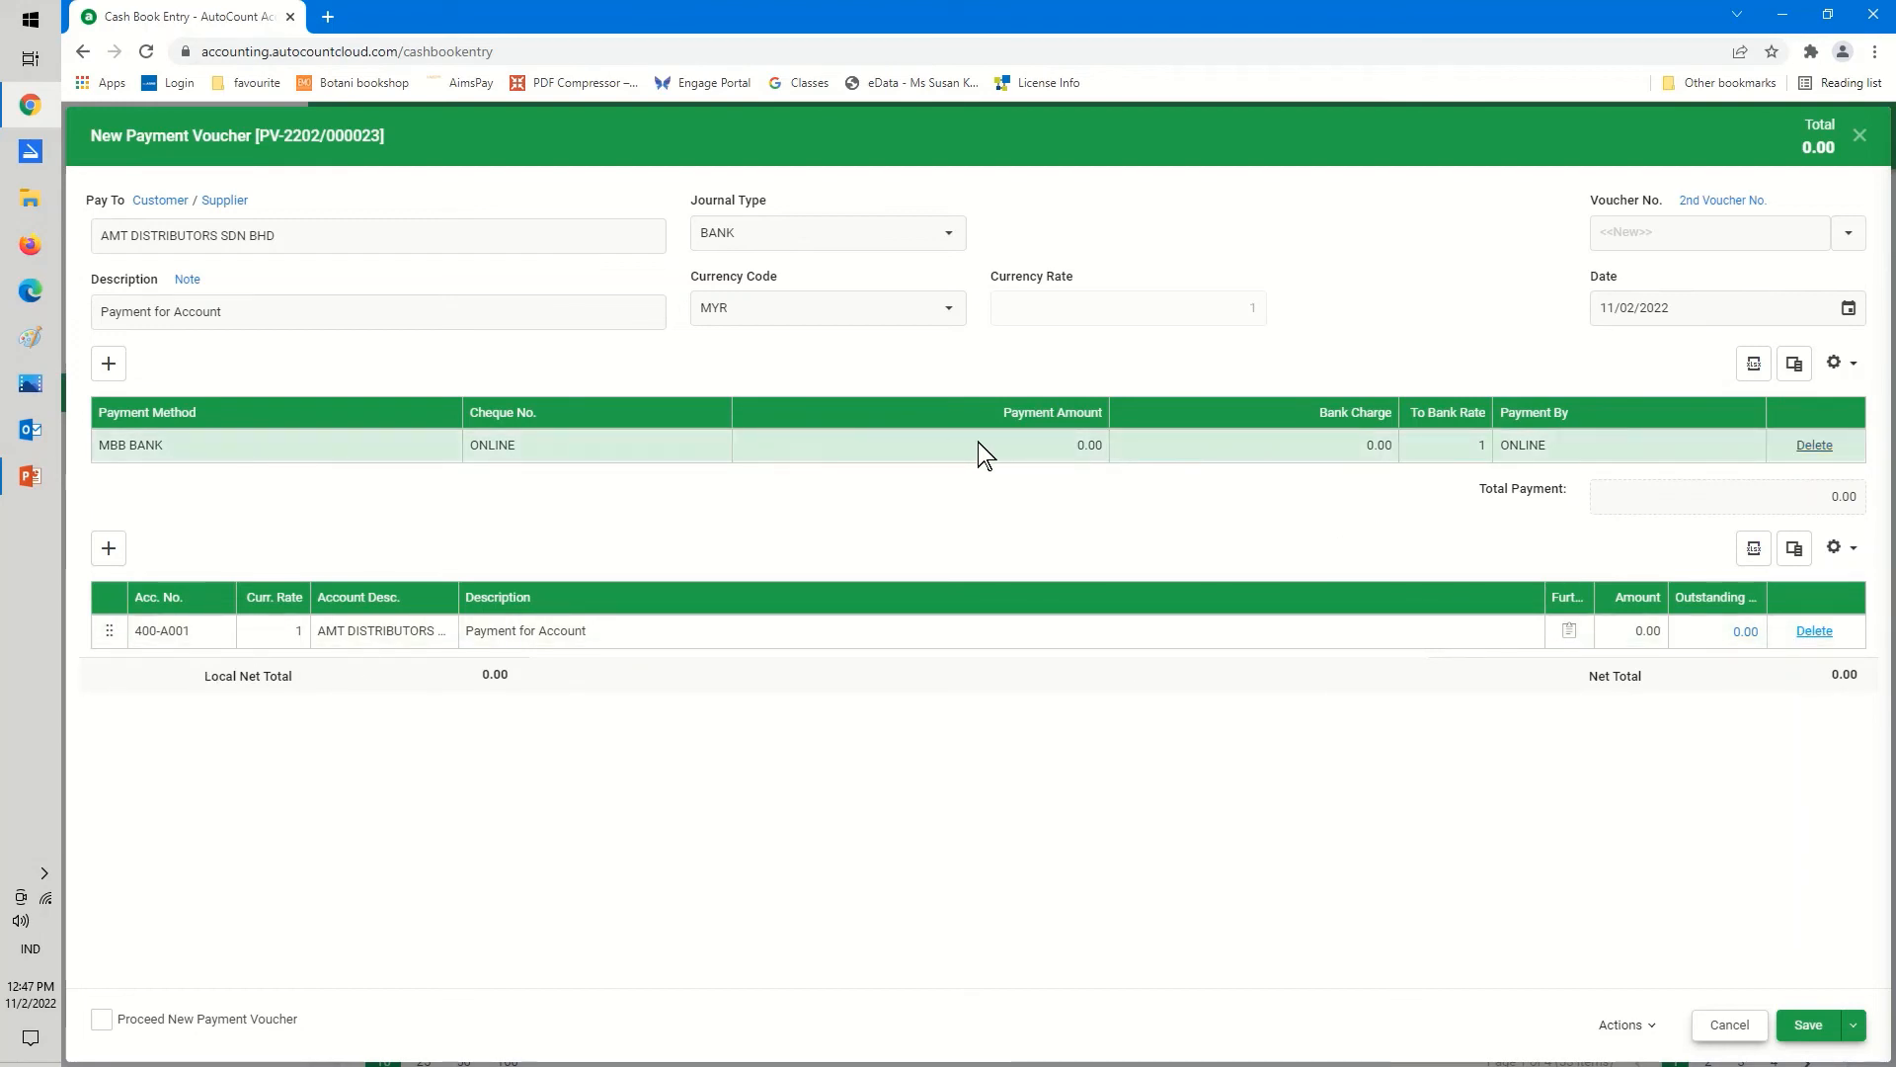
Set the MBB BANK payment amount to 500.00 and save the payment voucher
click(1021, 447)
text(500)
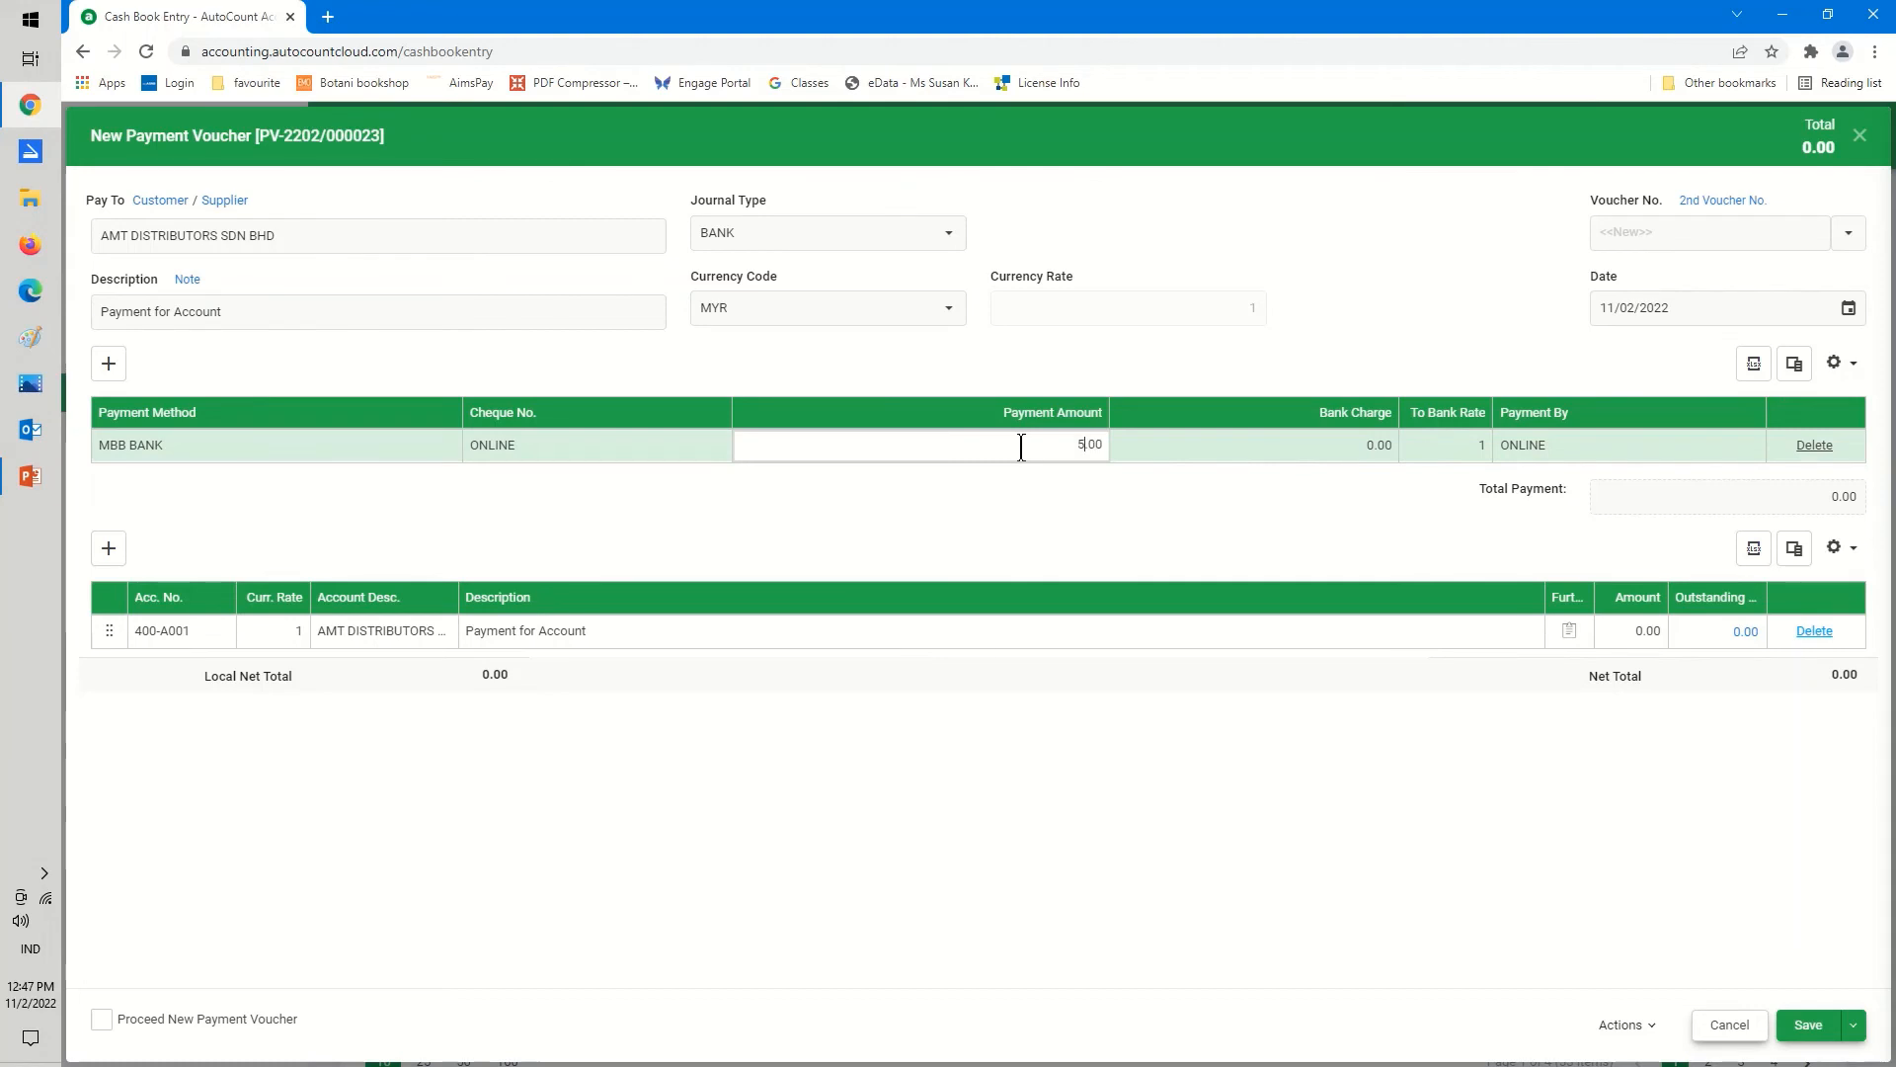
key(Return)
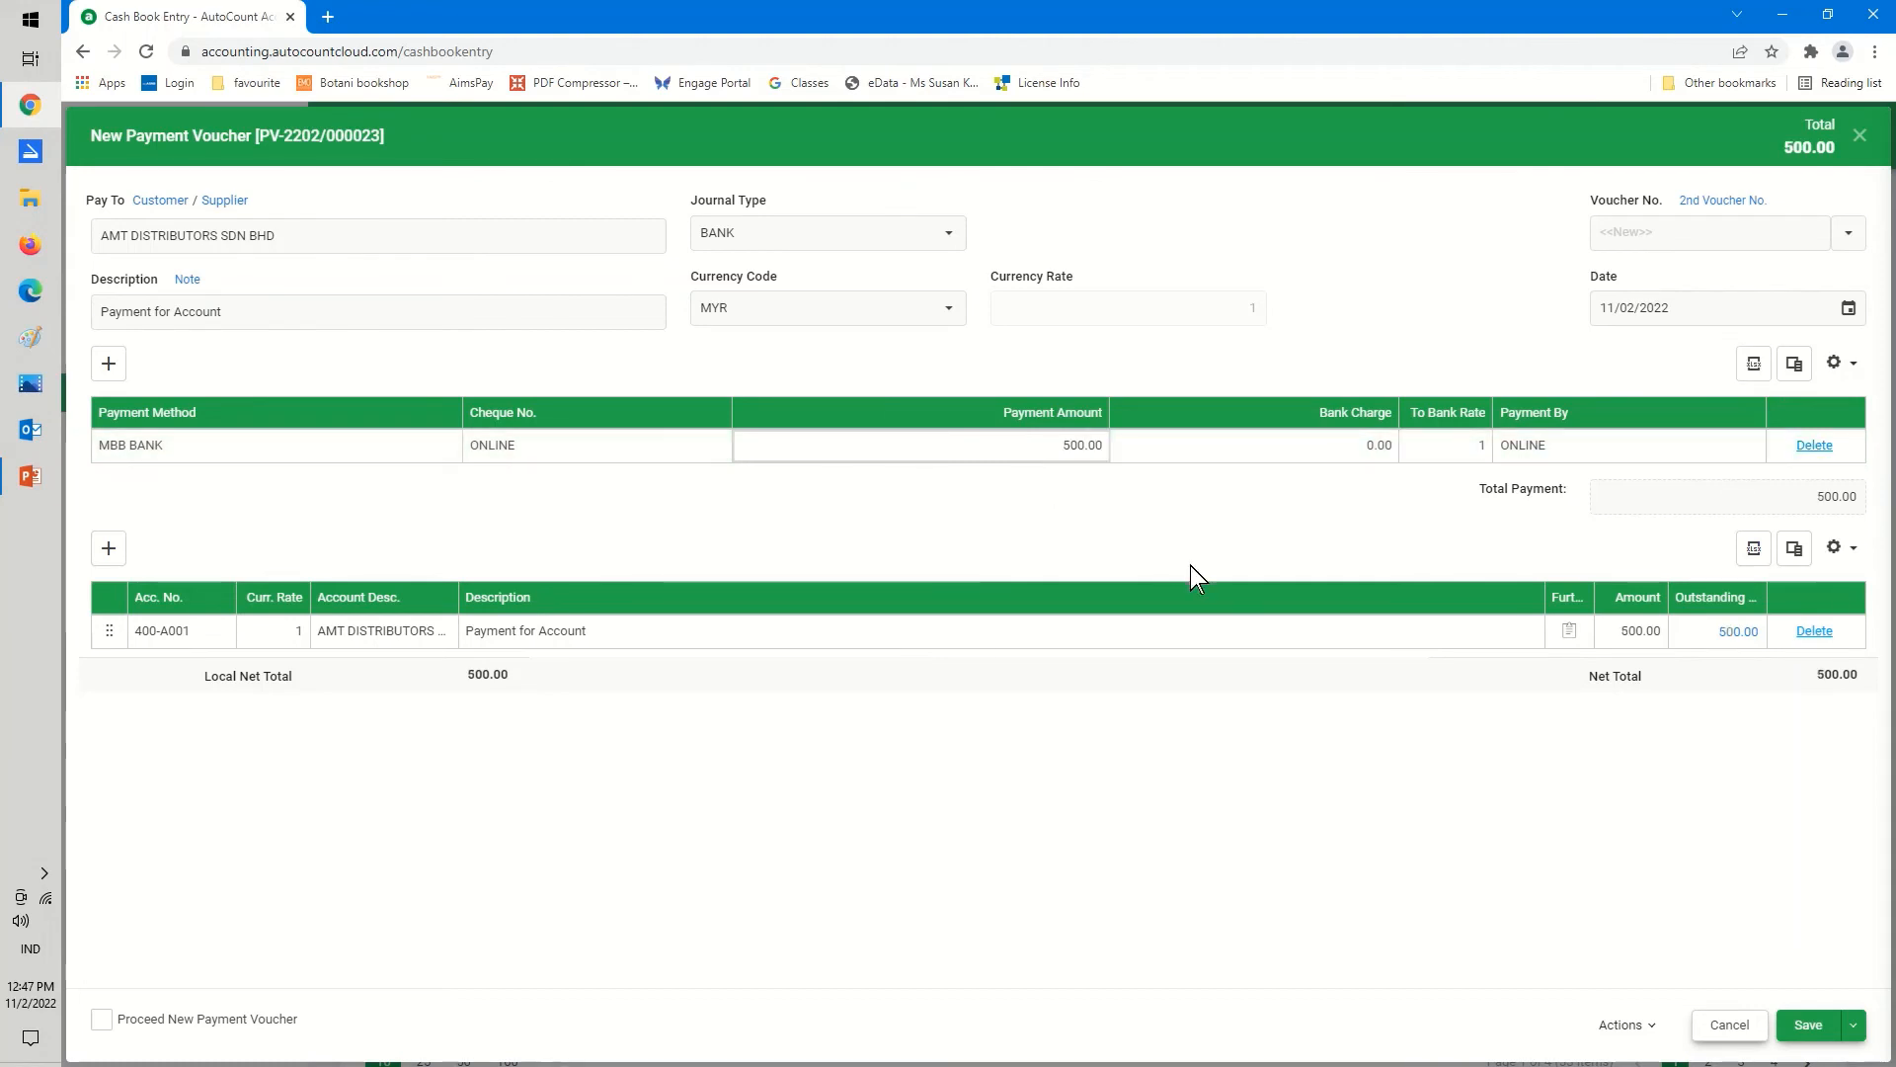
click(1807, 1029)
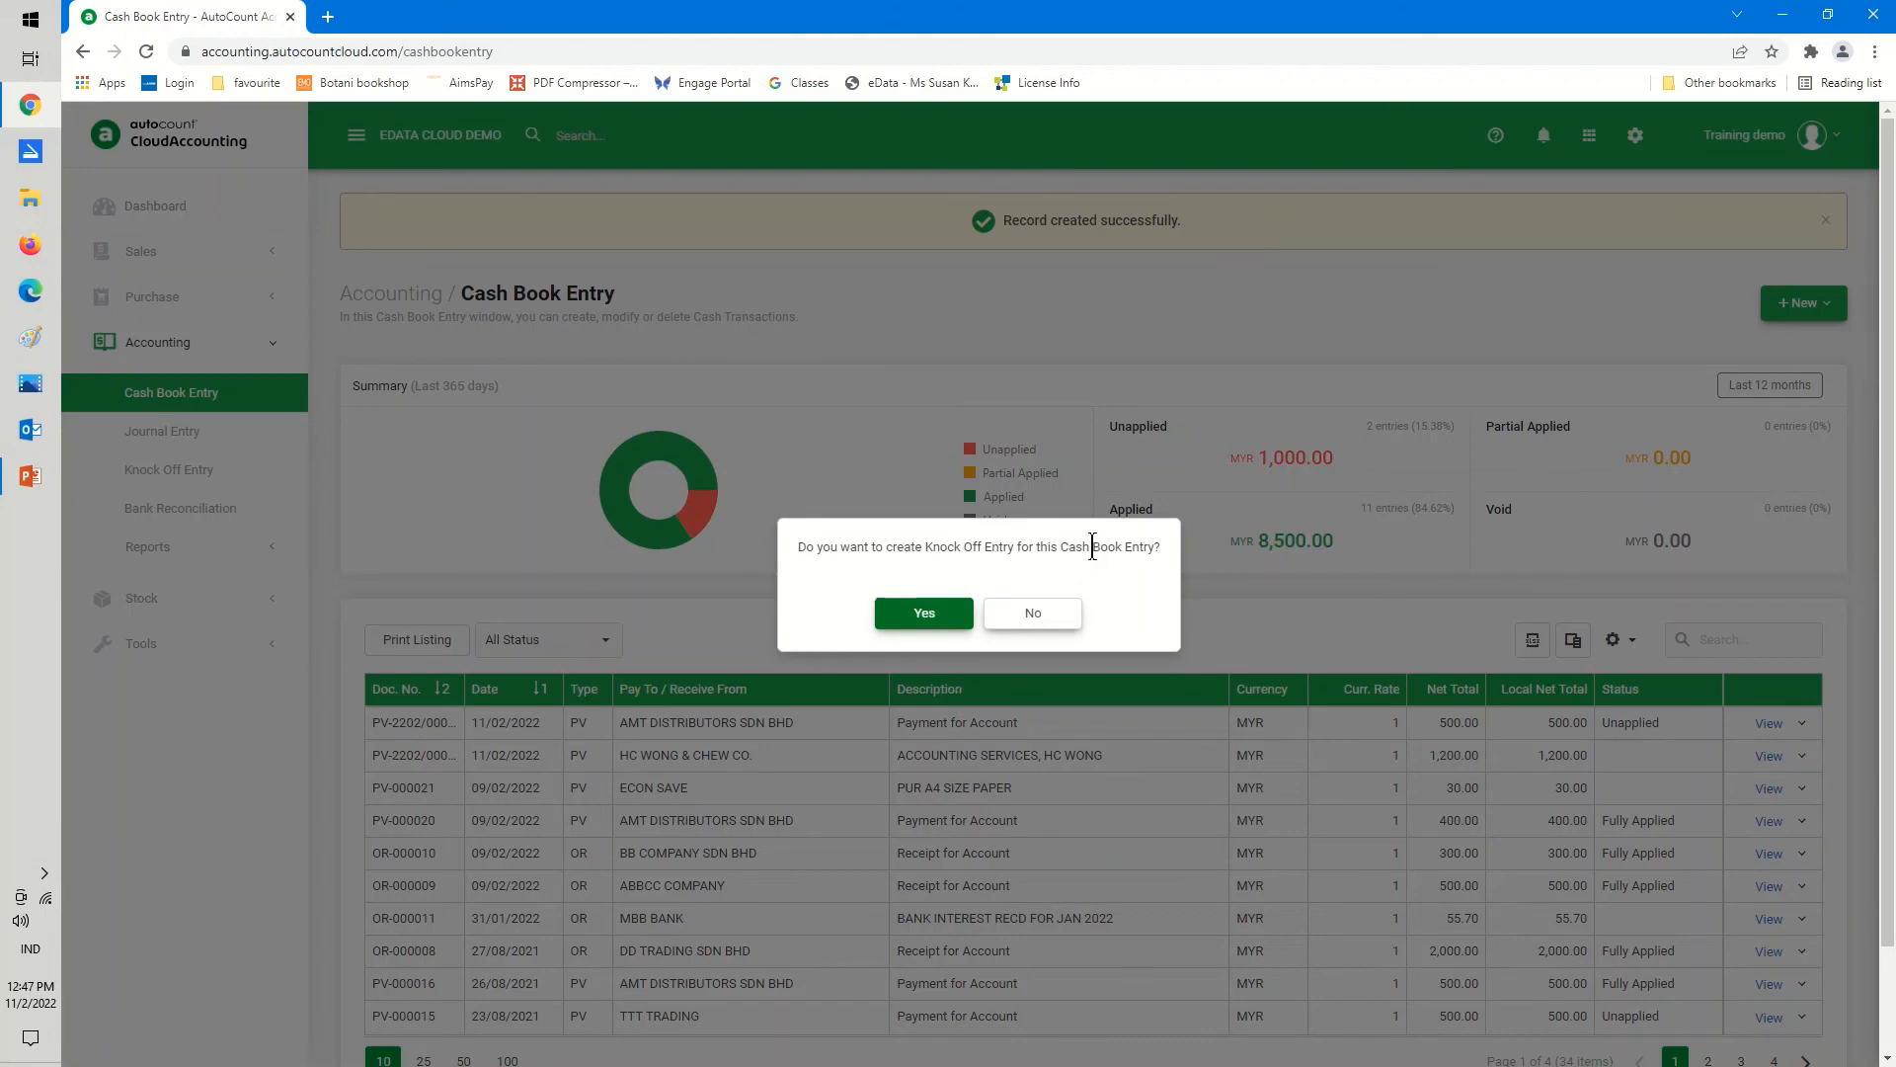
Create a knock off entry applying the payment voucher to the supplier's opening balance, save it and refresh the cash book listing
click(924, 613)
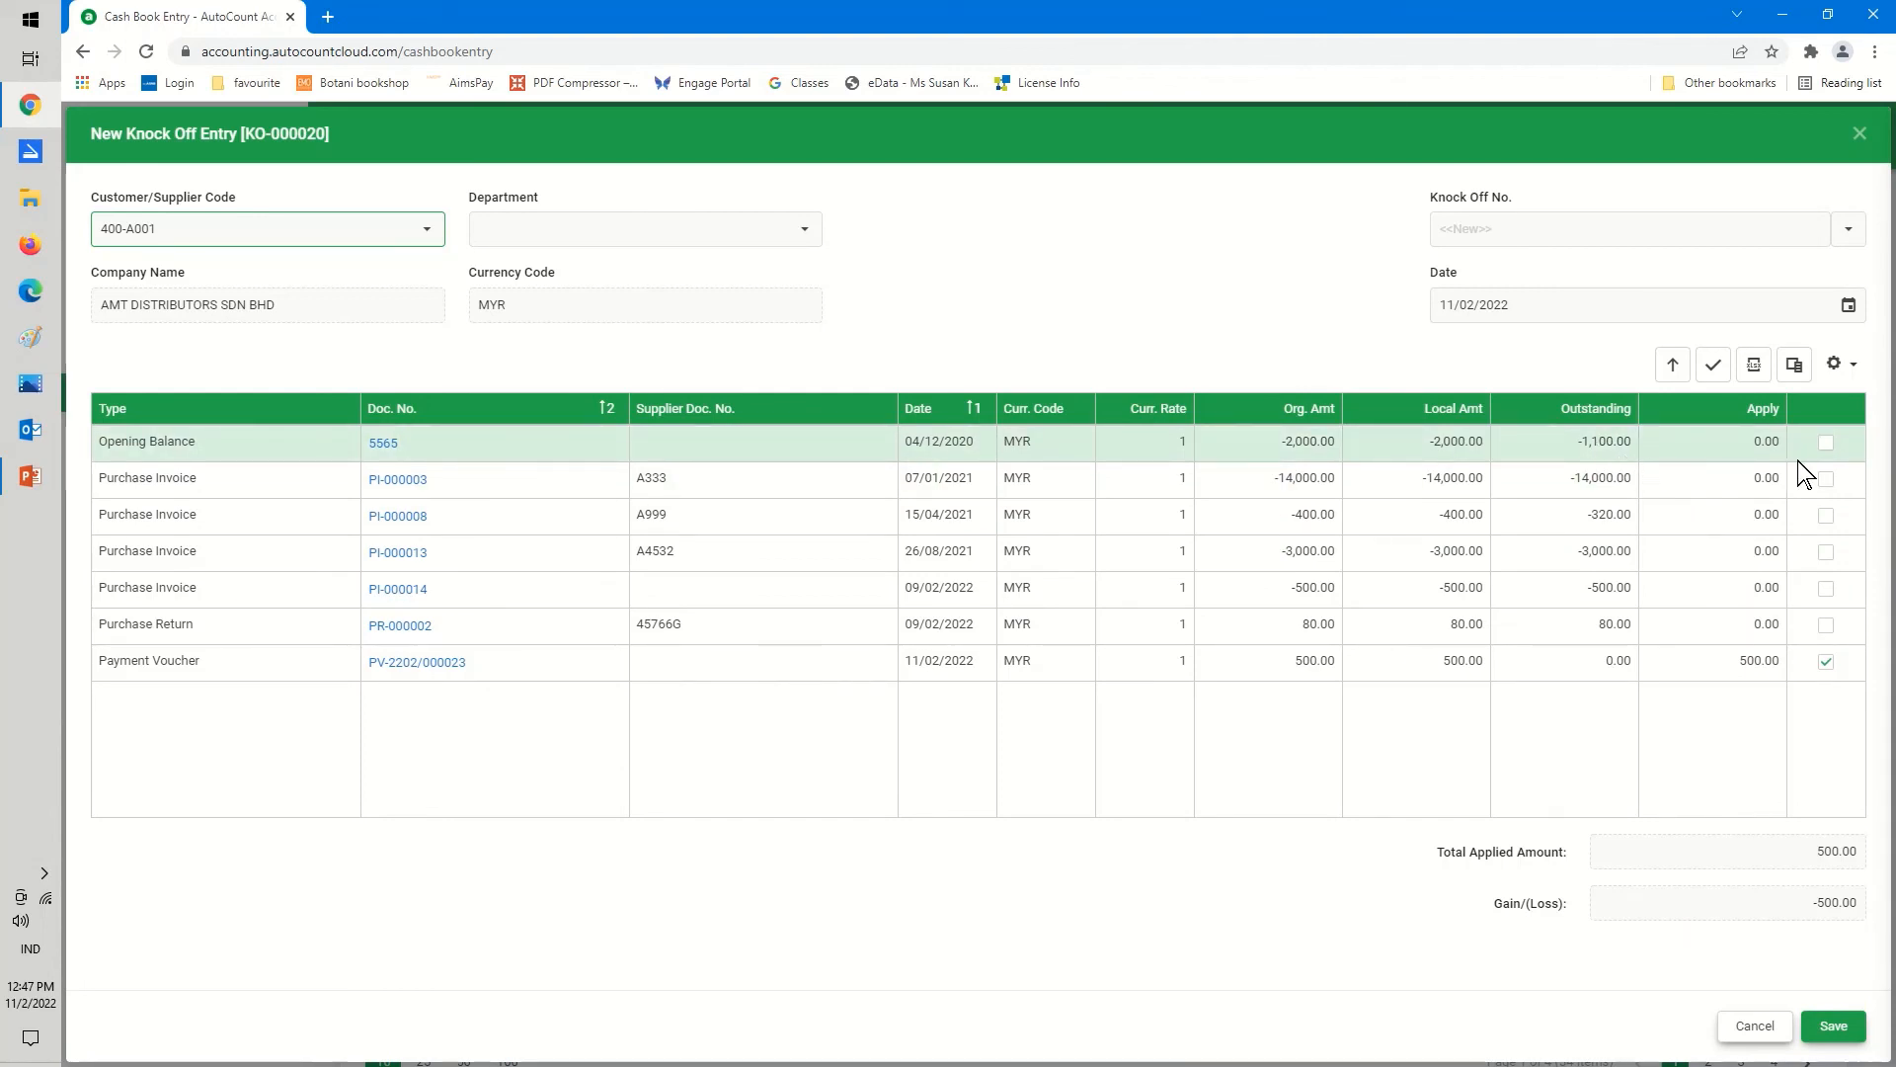
click(1829, 450)
click(1826, 444)
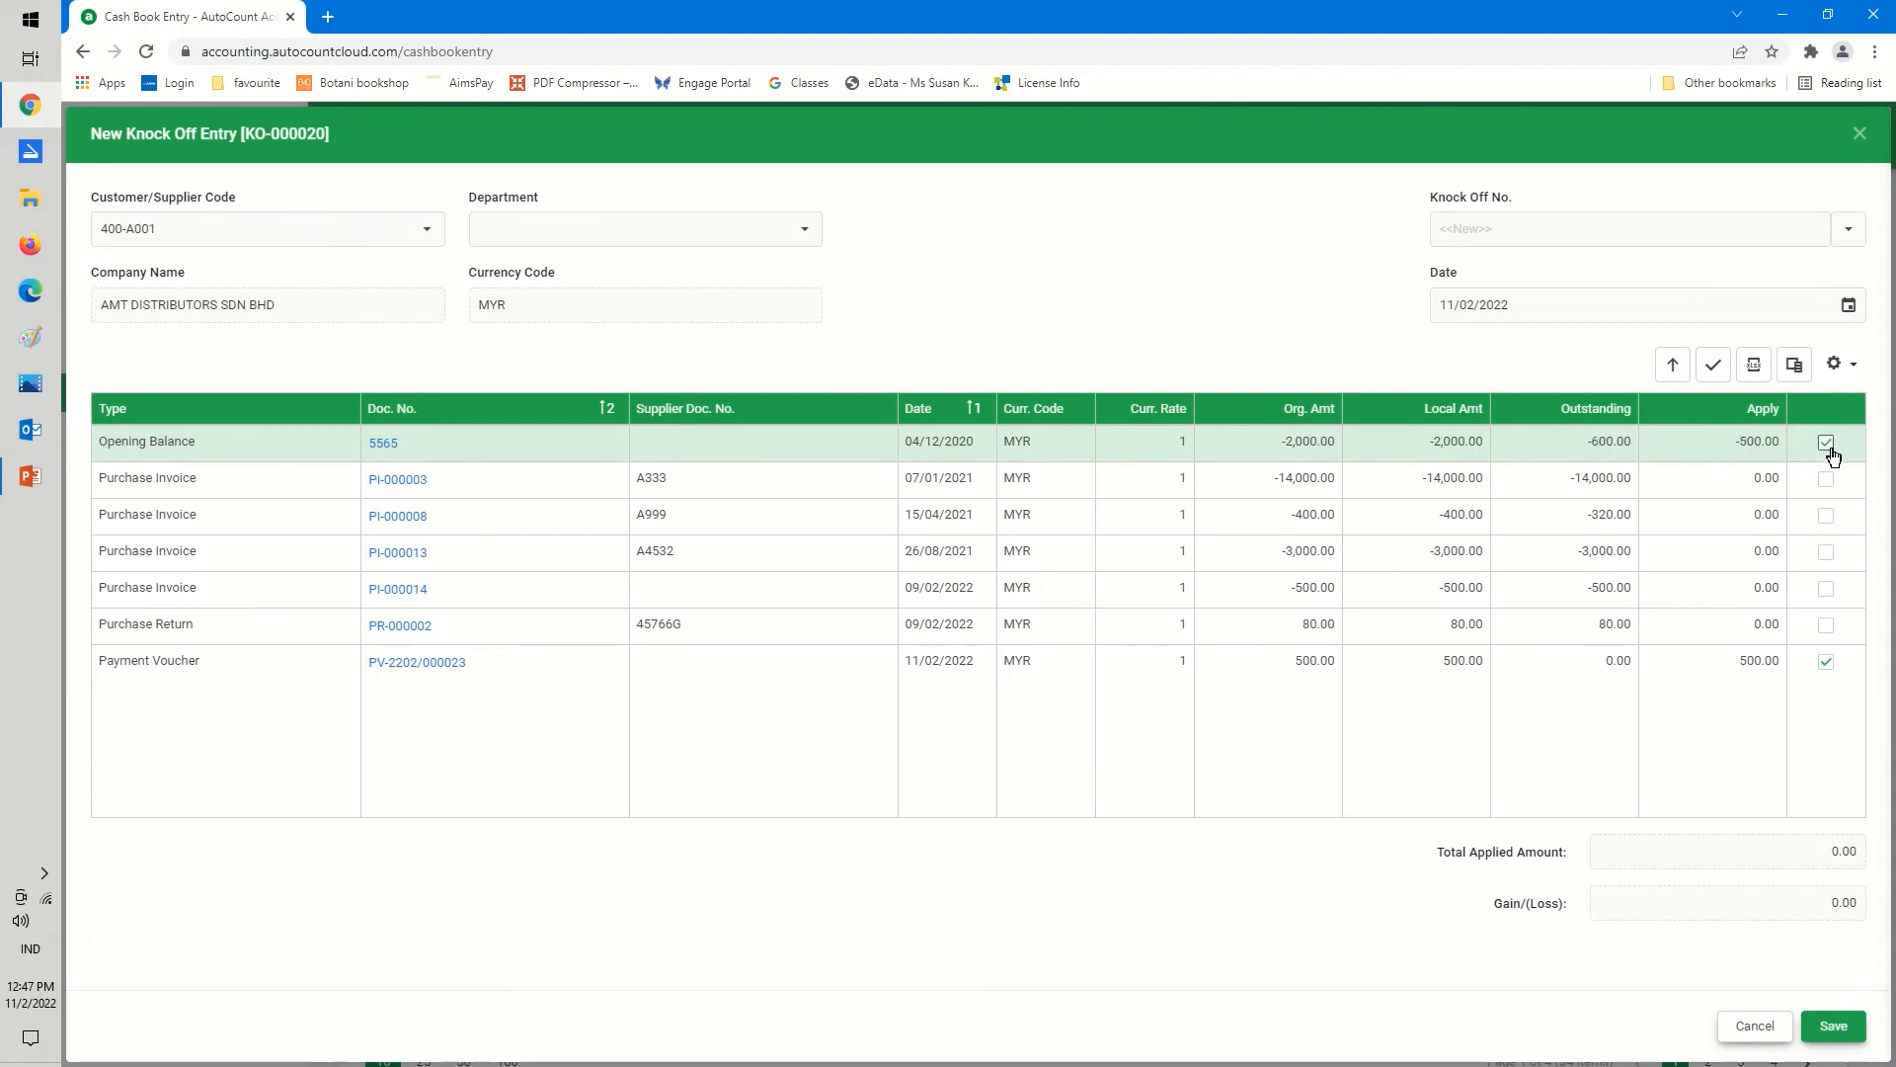
click(1830, 1027)
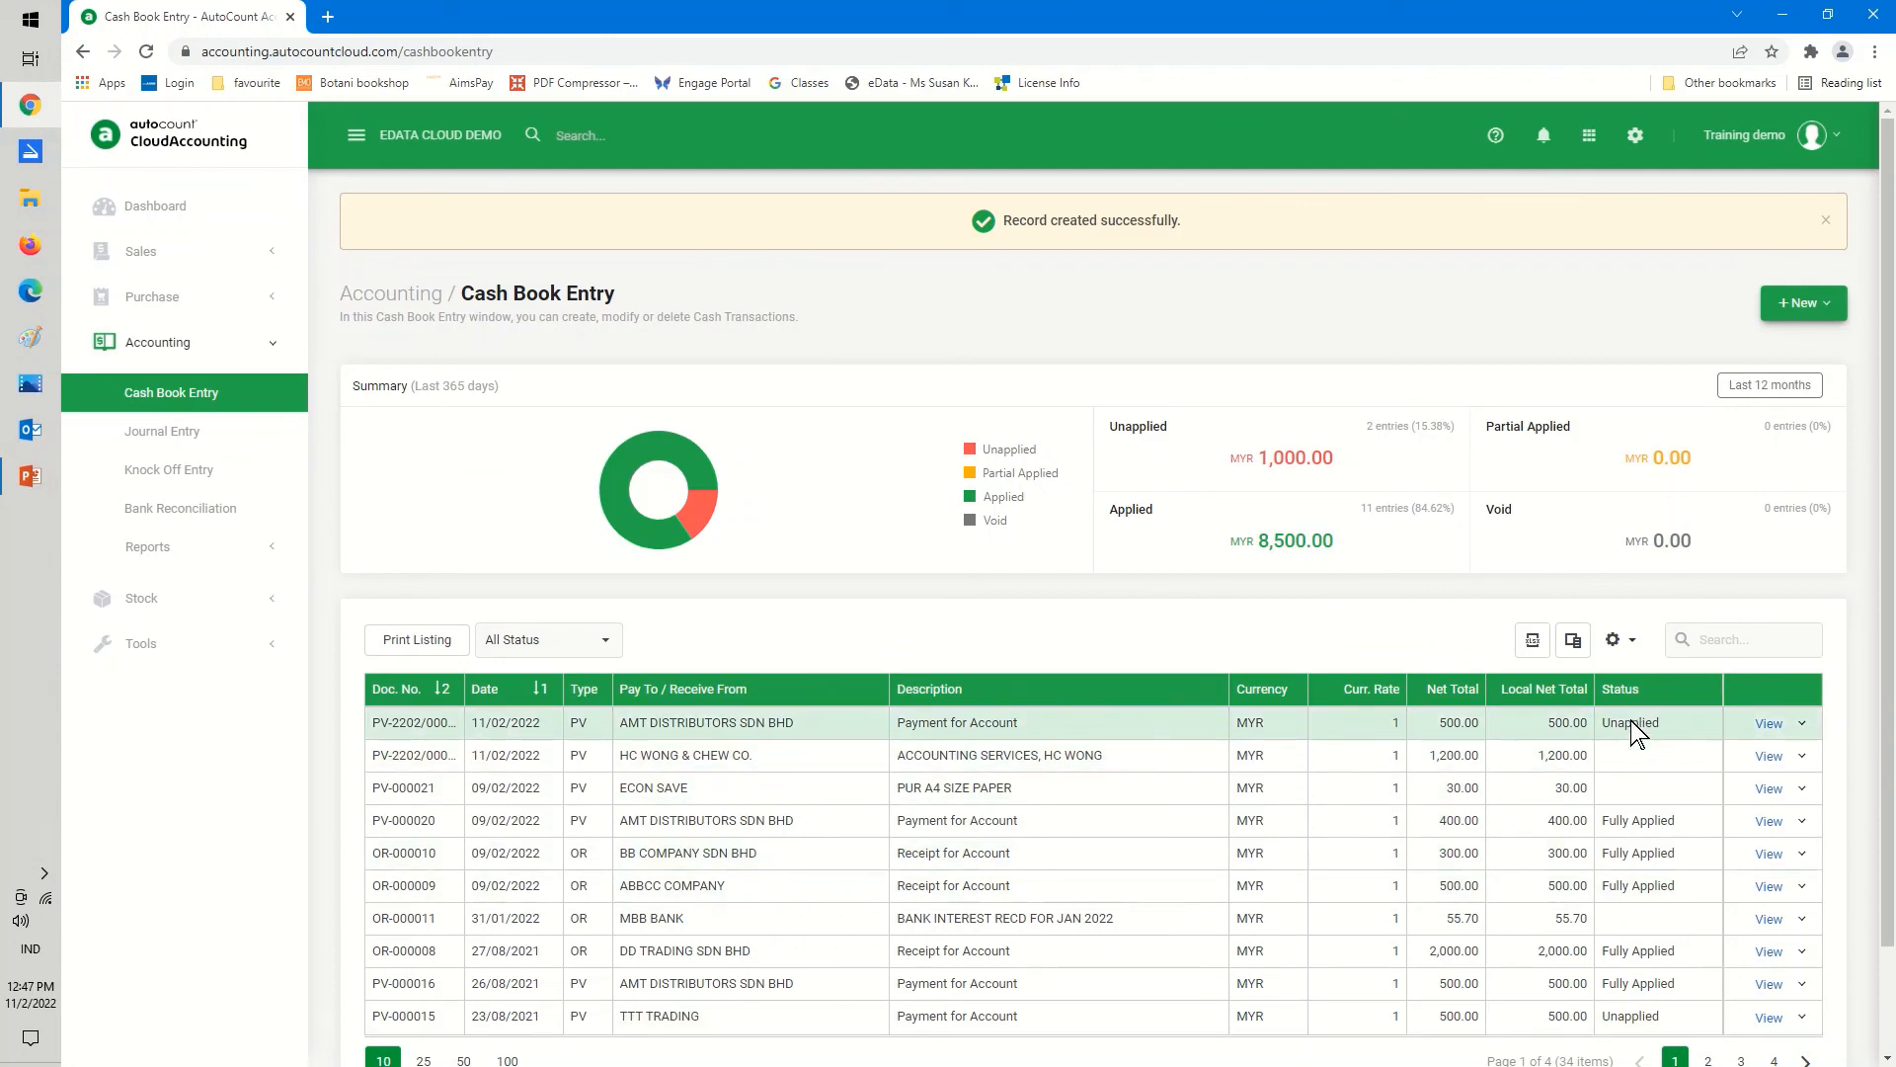
click(147, 53)
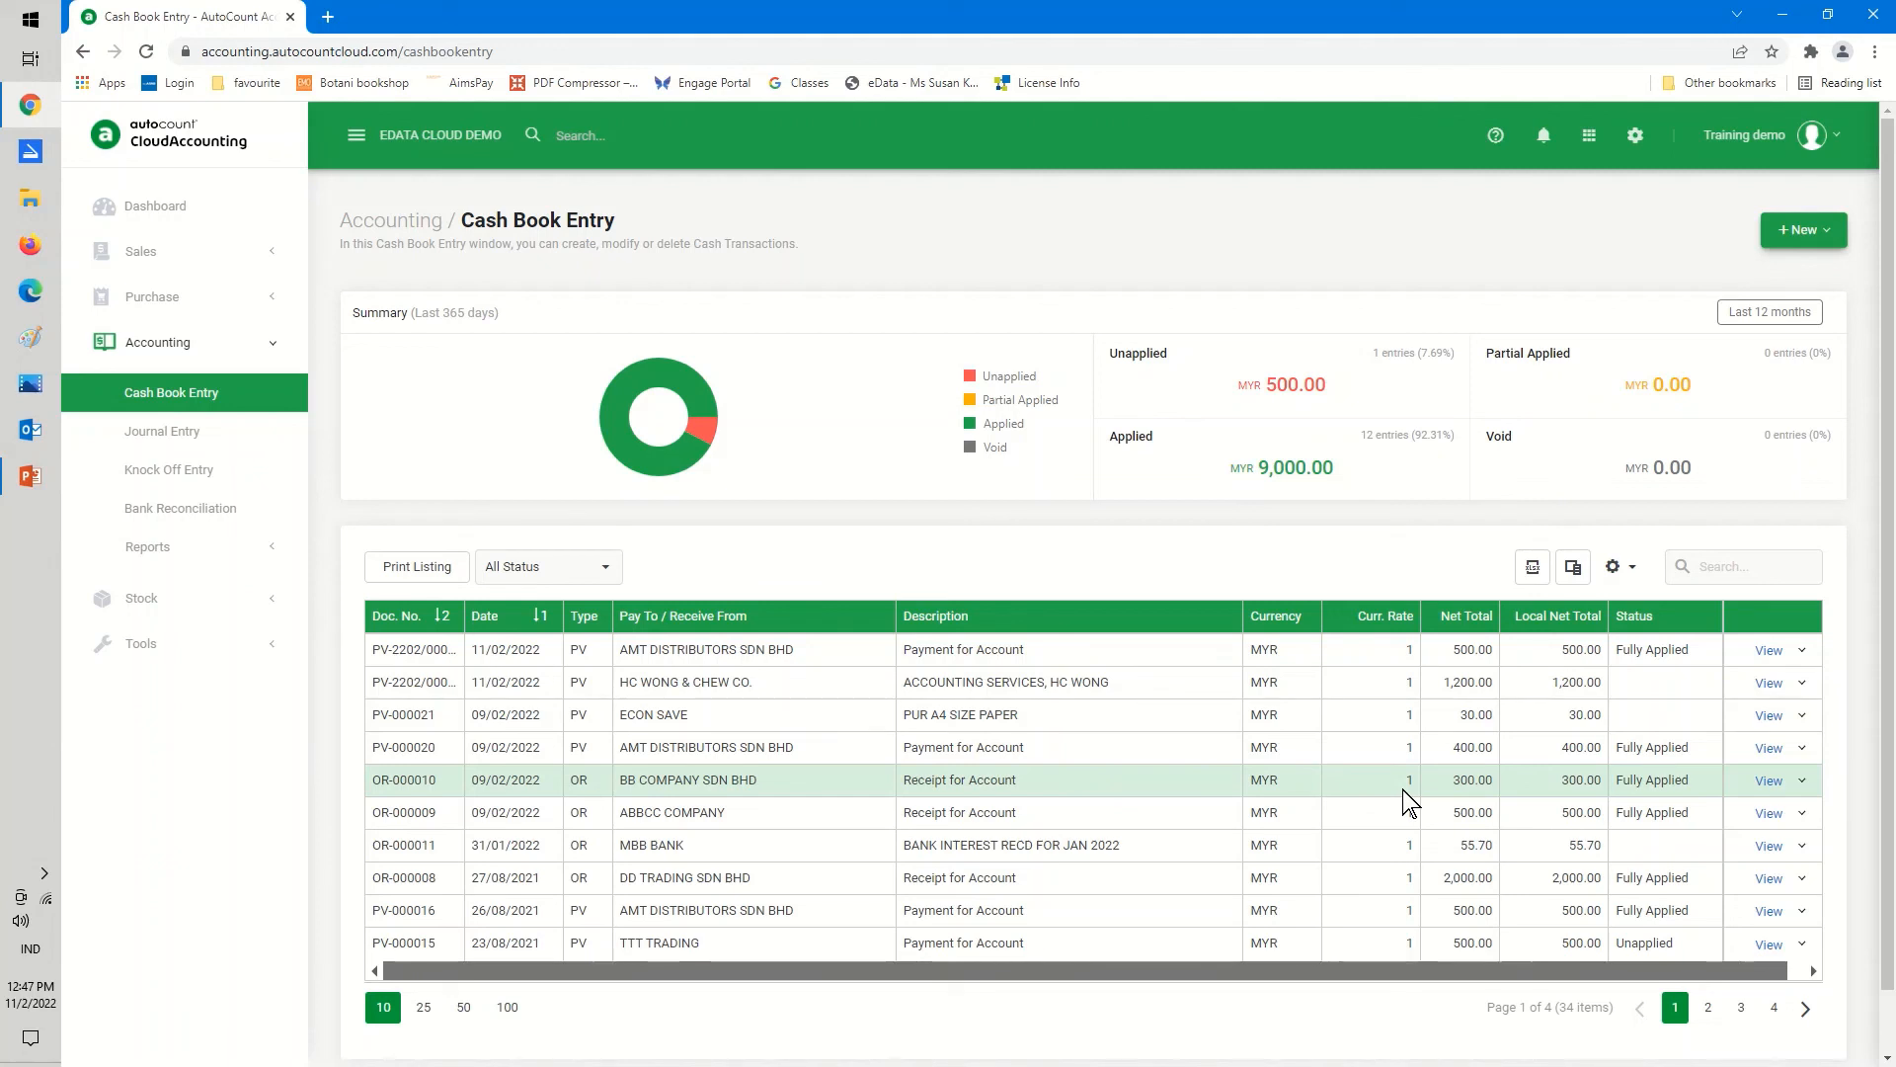
mouse_move(726, 12)
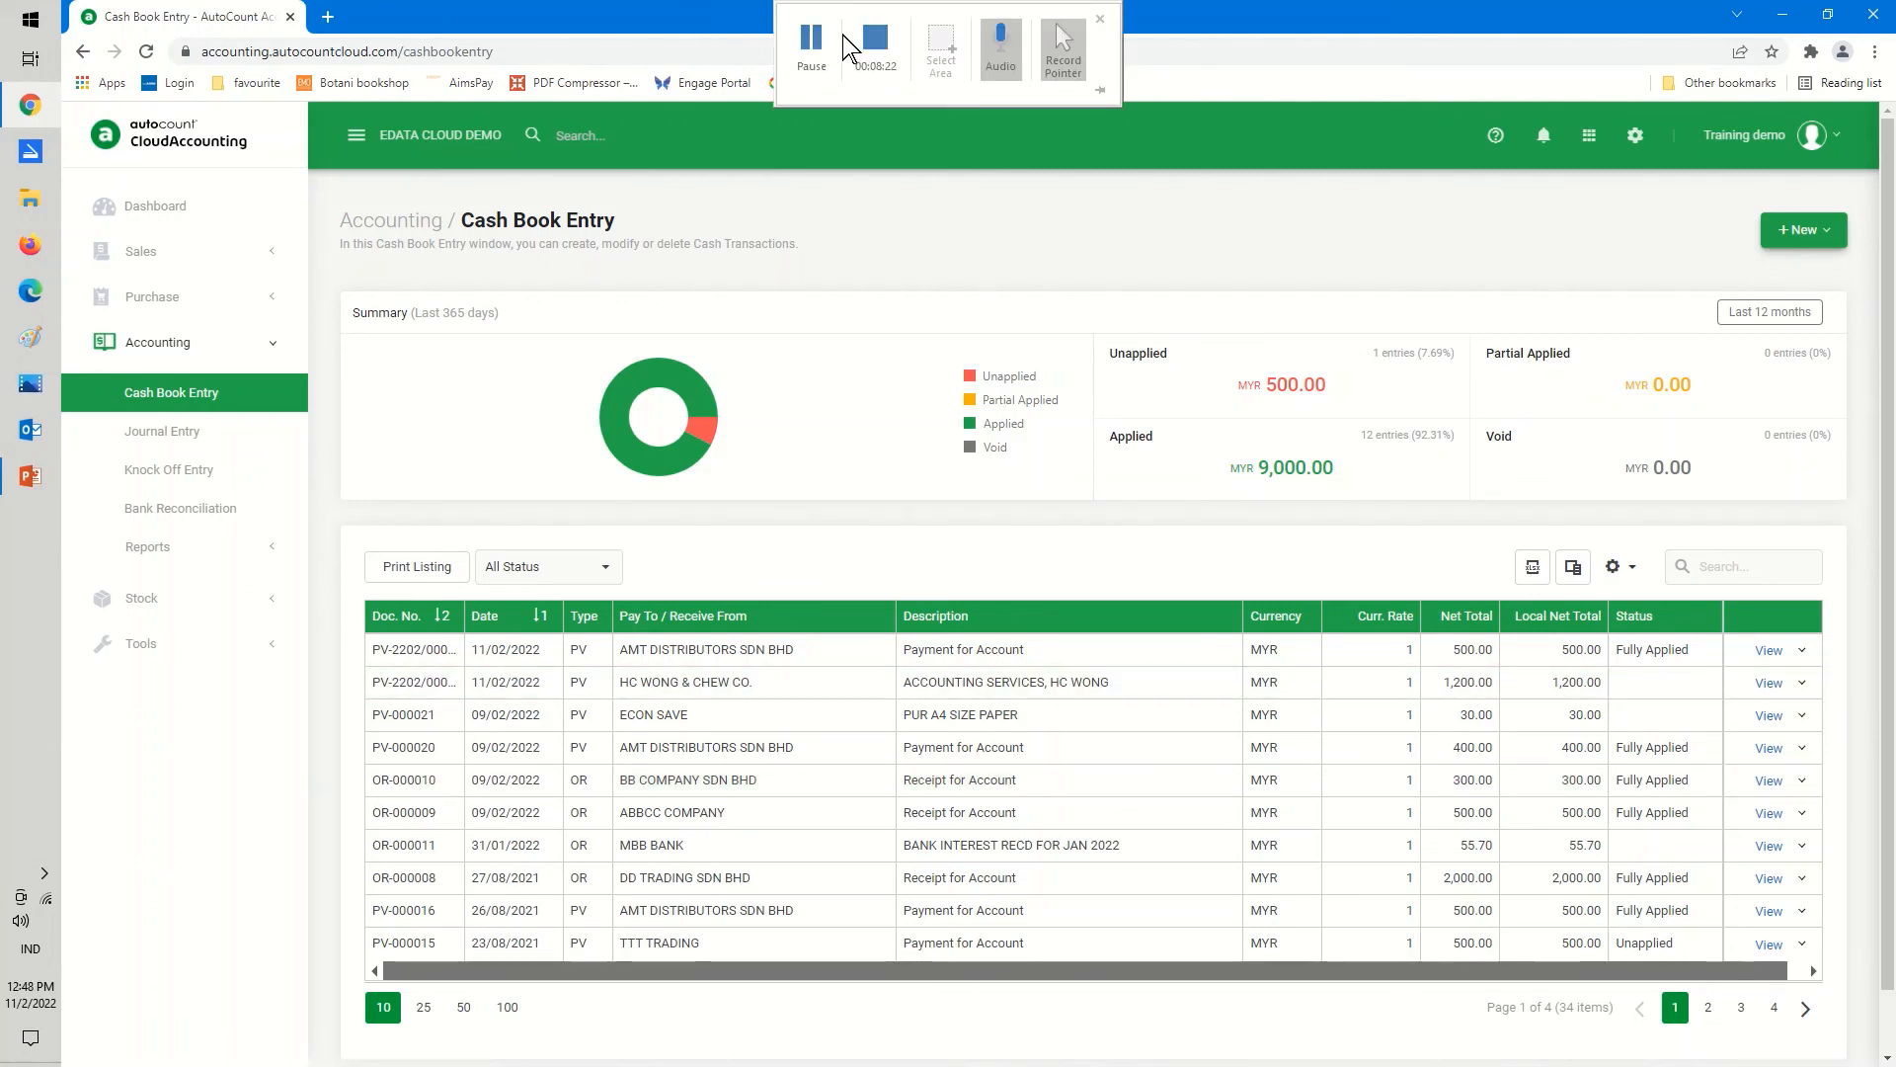
click(869, 40)
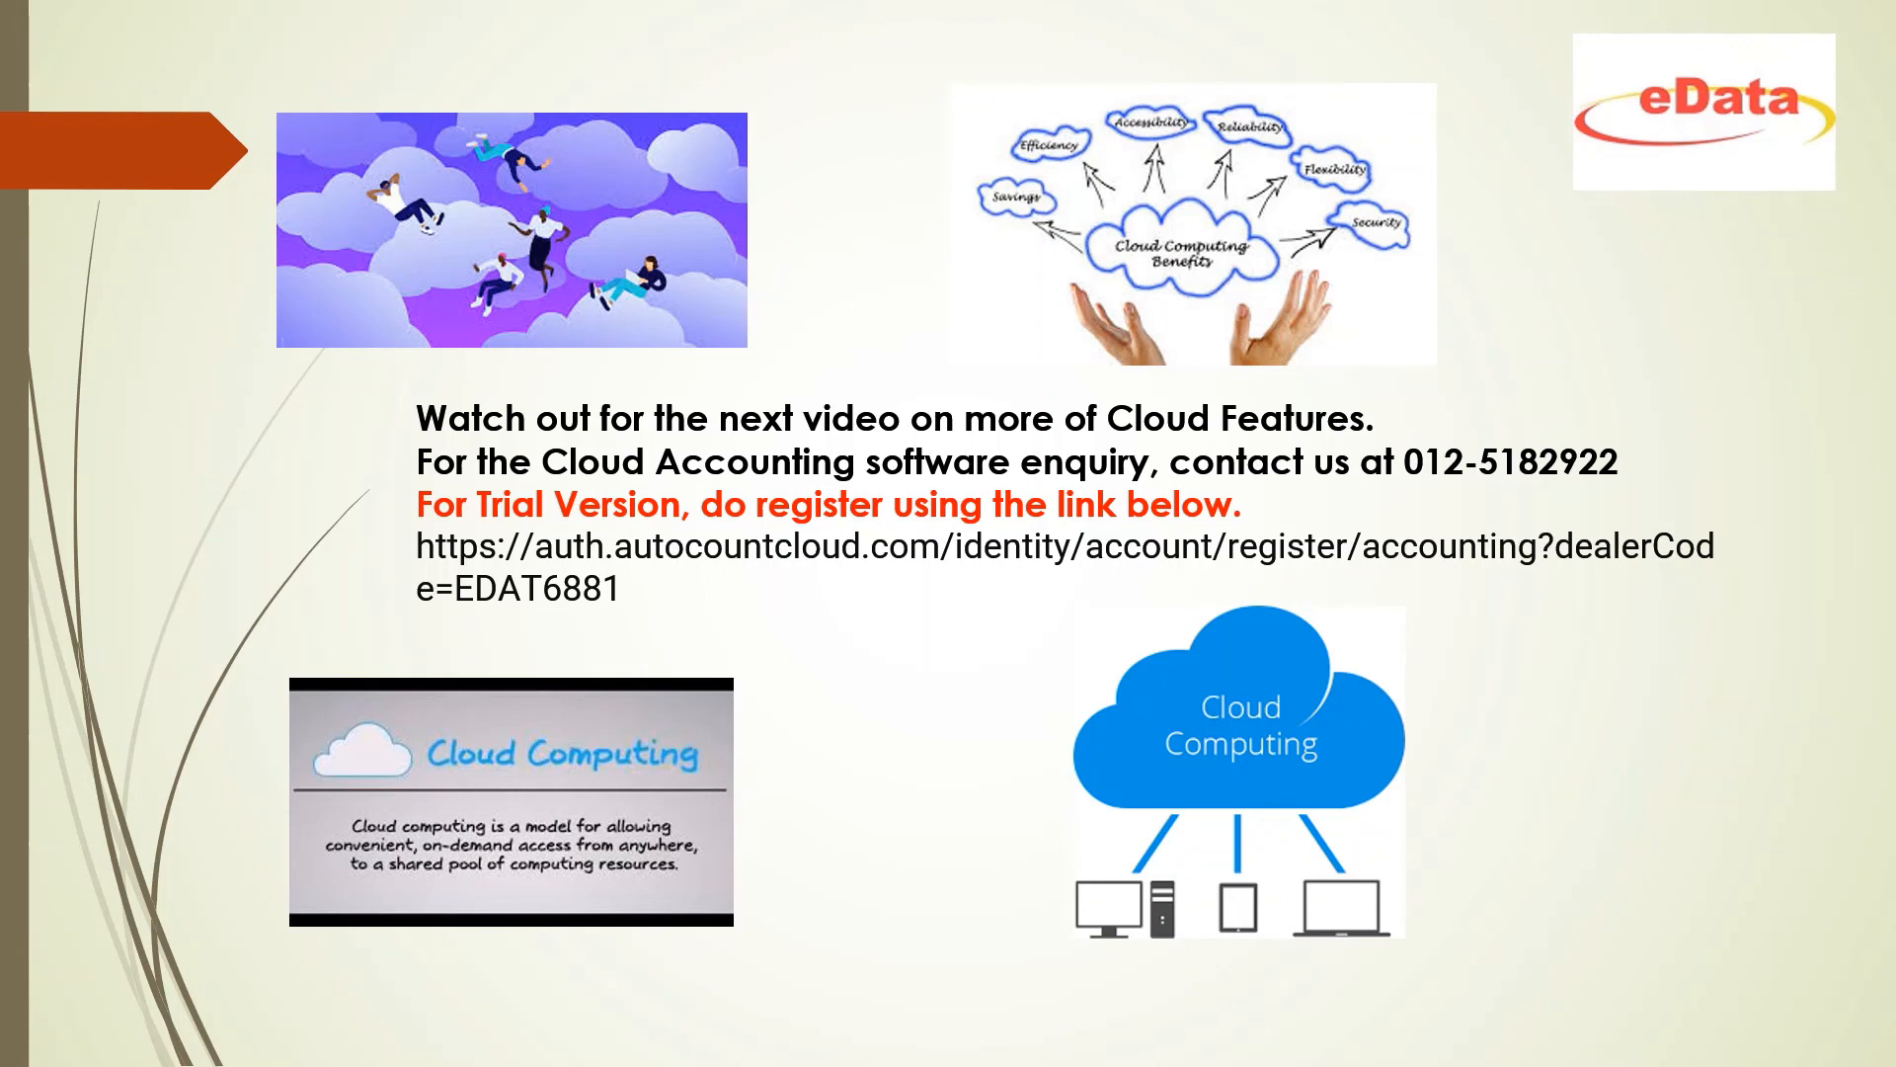